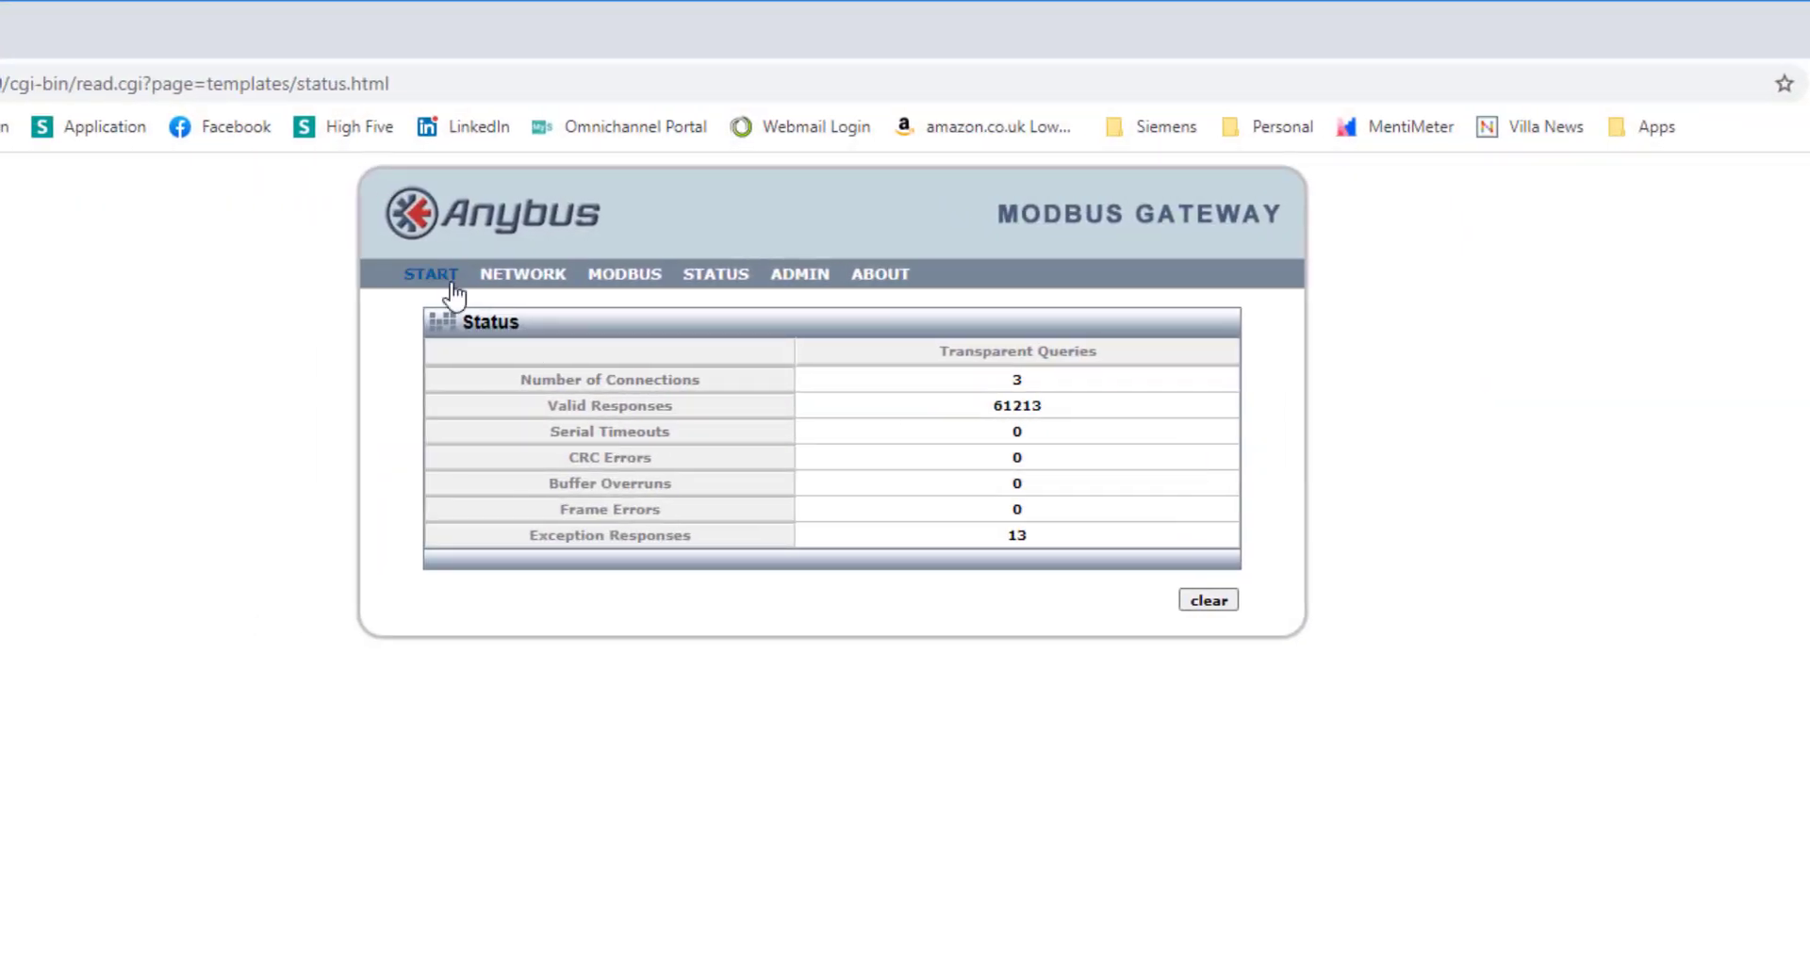
click(450, 283)
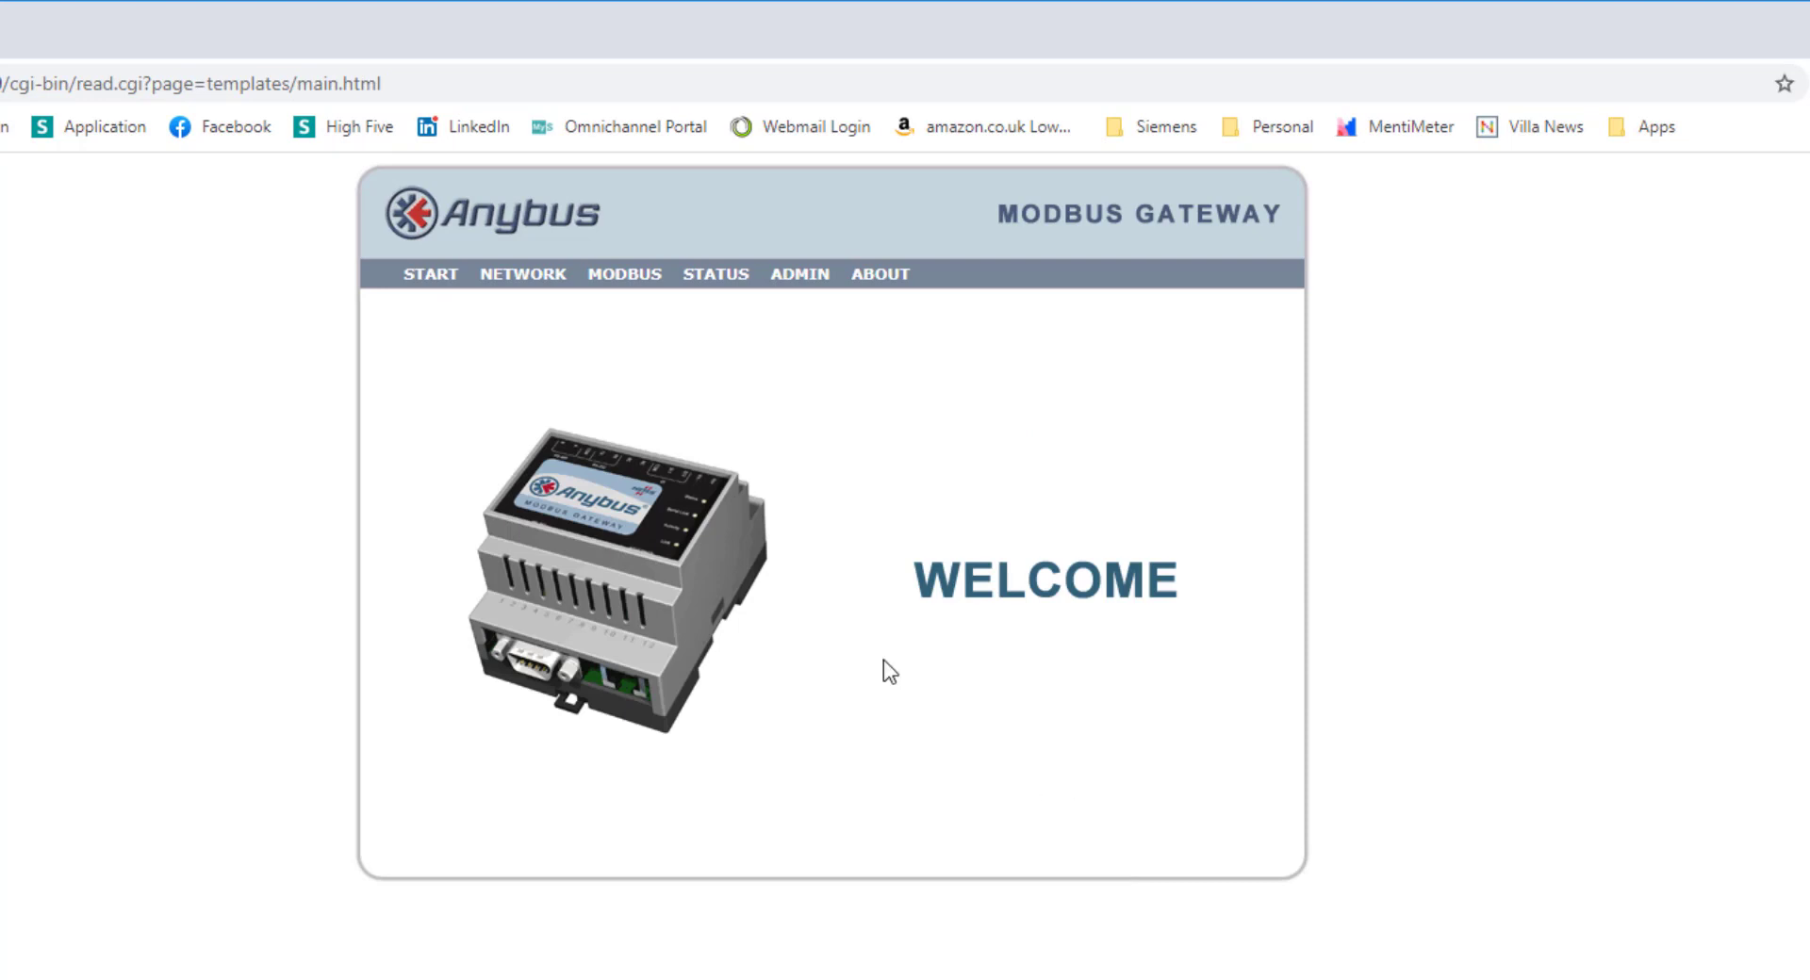
click(705, 279)
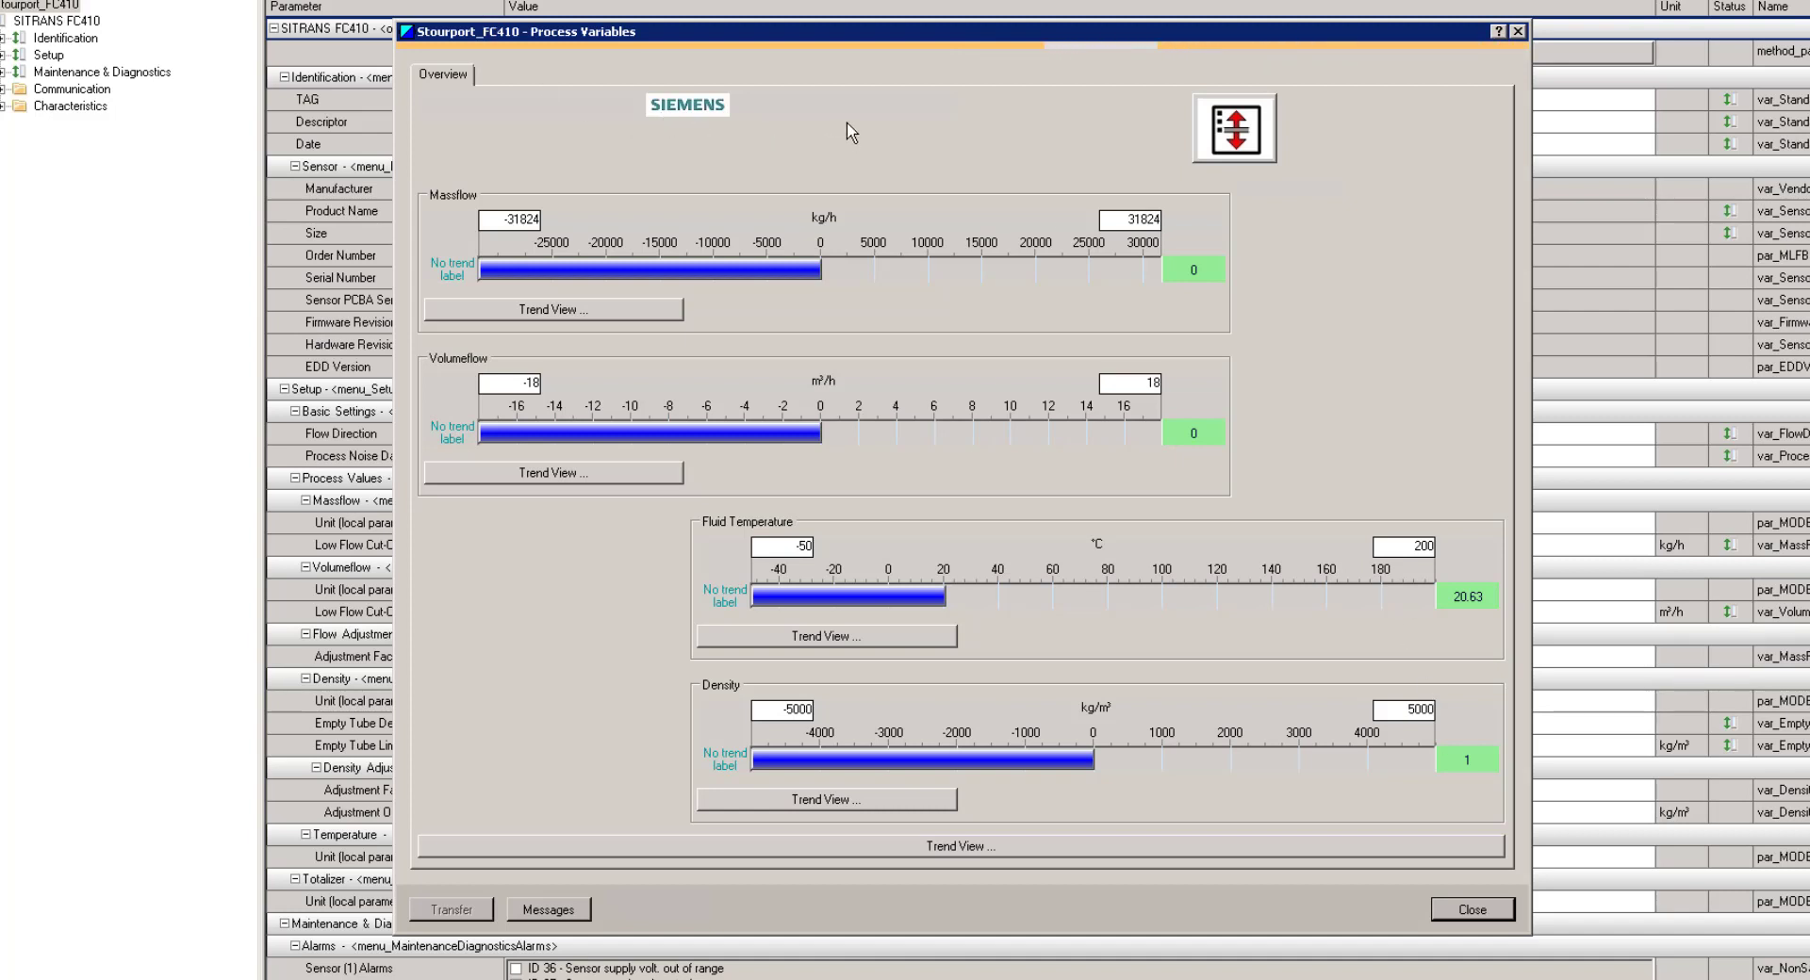
Close the FC410 Process Variables view and its parameter table window
click(1517, 31)
key(alt+F4)
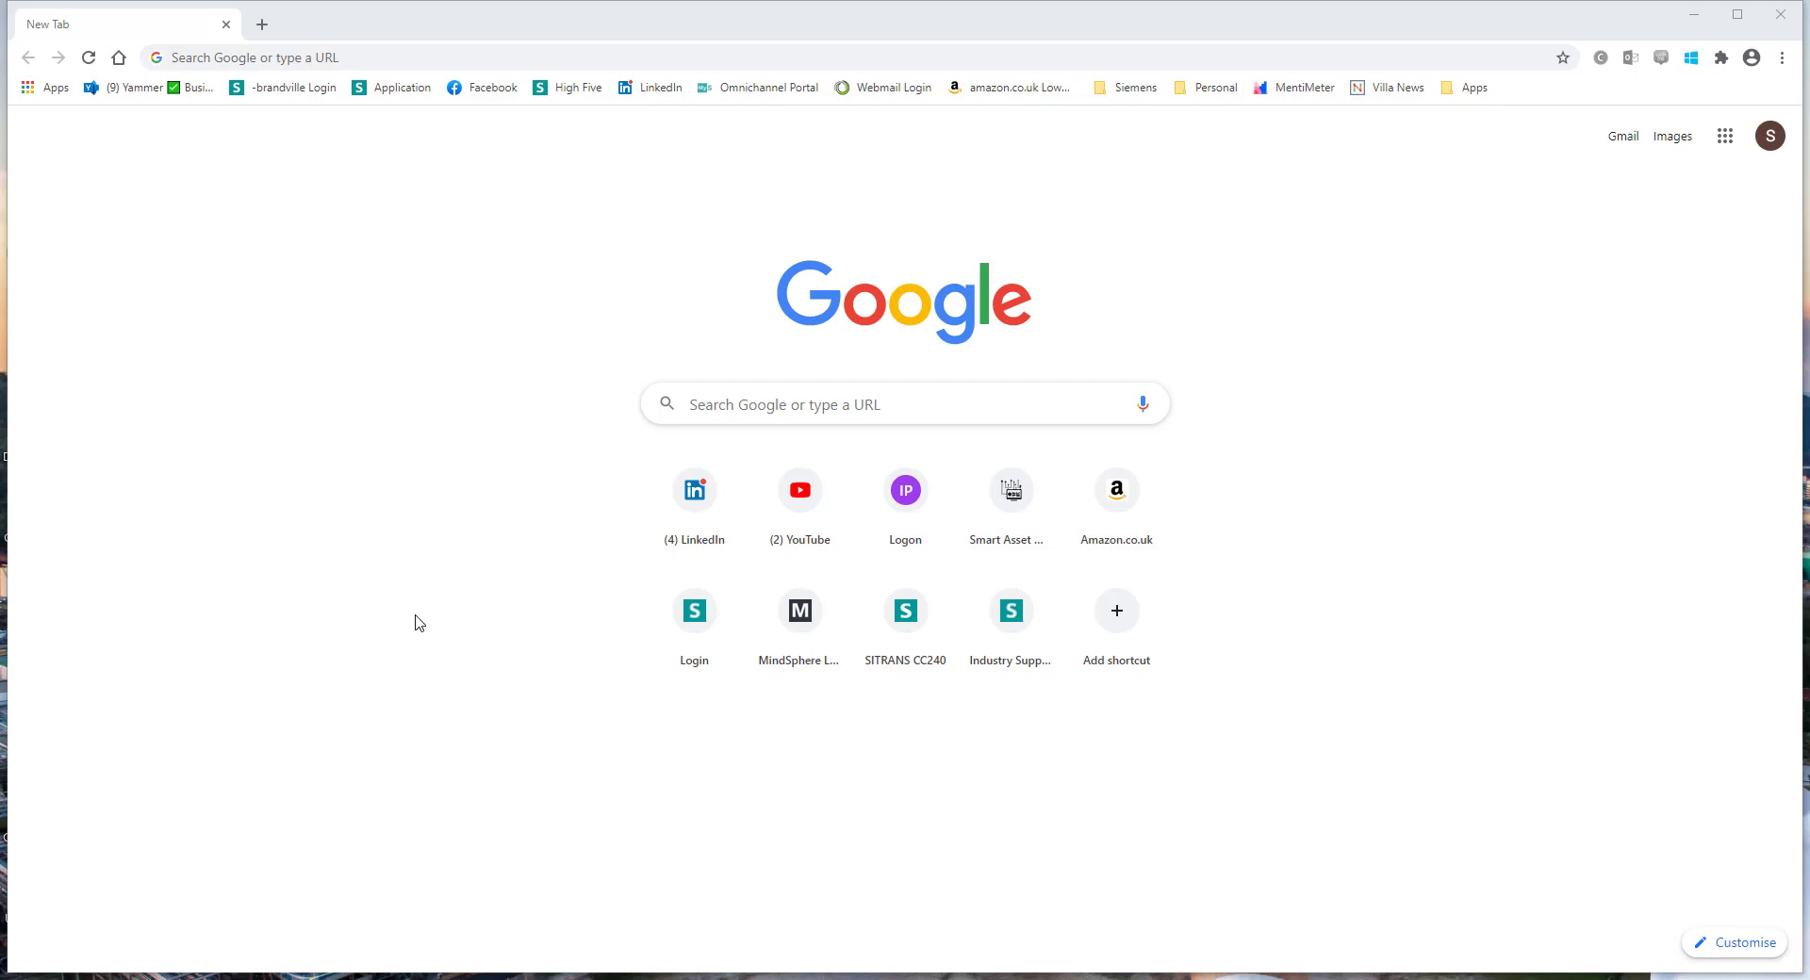
Open the Anybus gateway at 192.168.1.130 and sign in with its username and password
click(279, 58)
text(192.168.1.130)
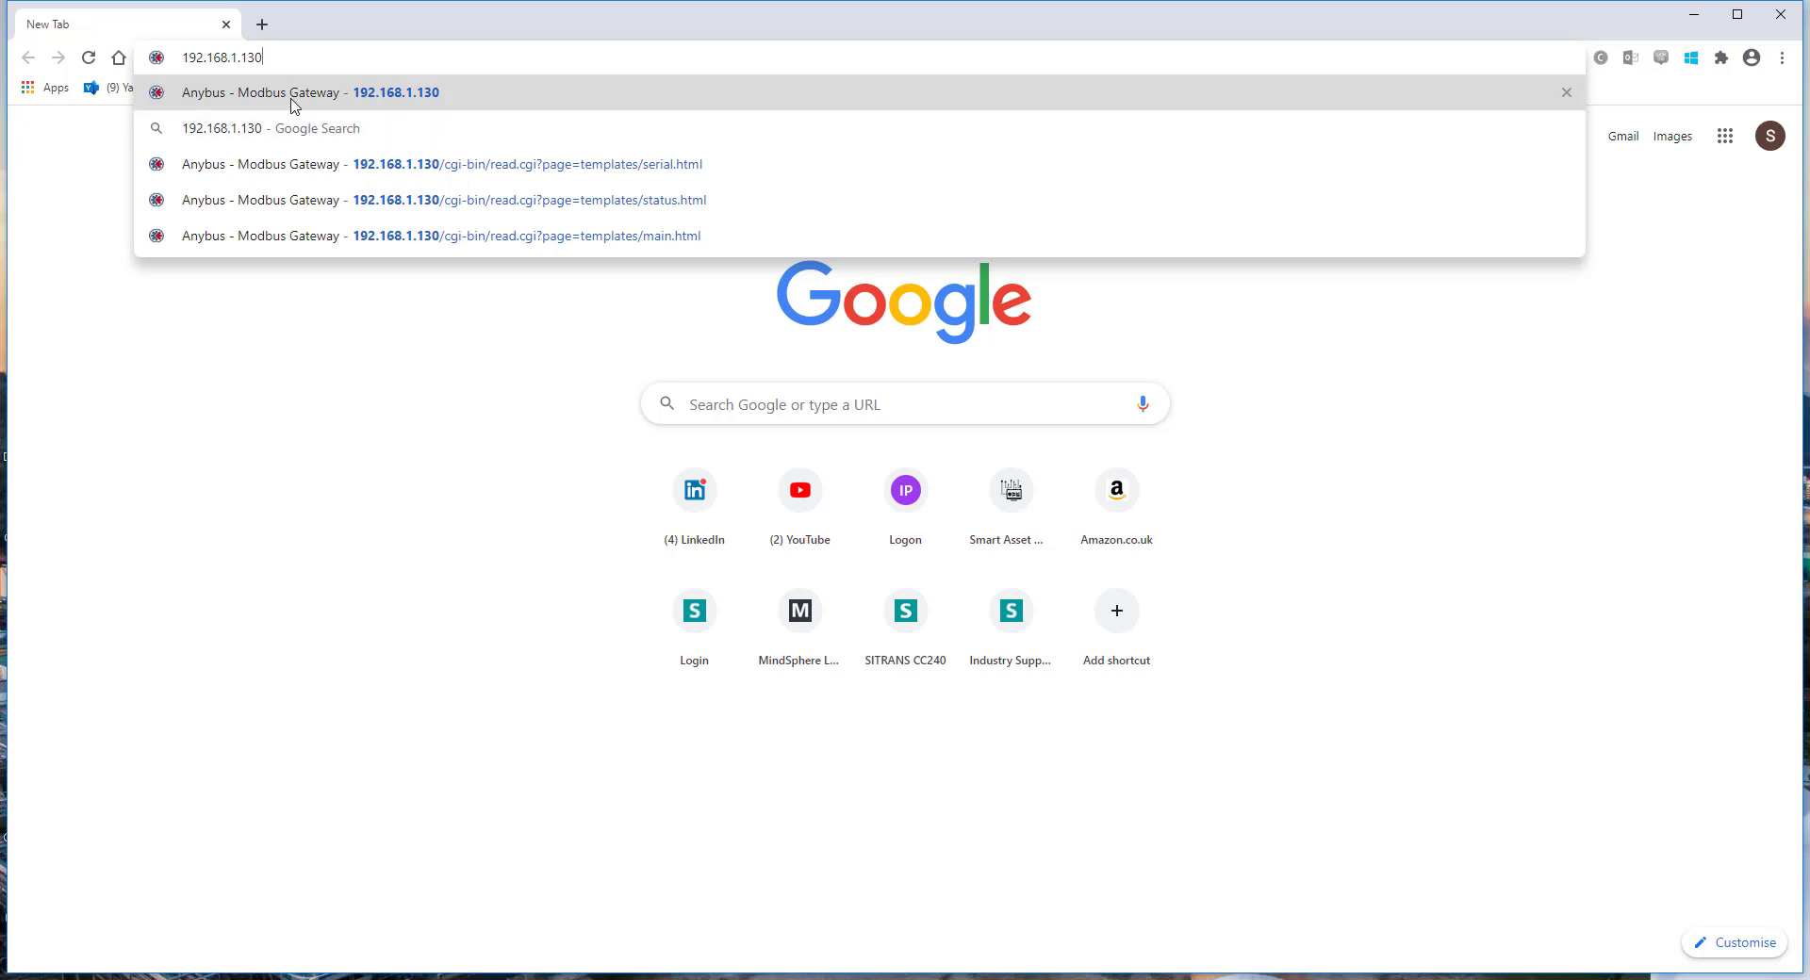
click(292, 94)
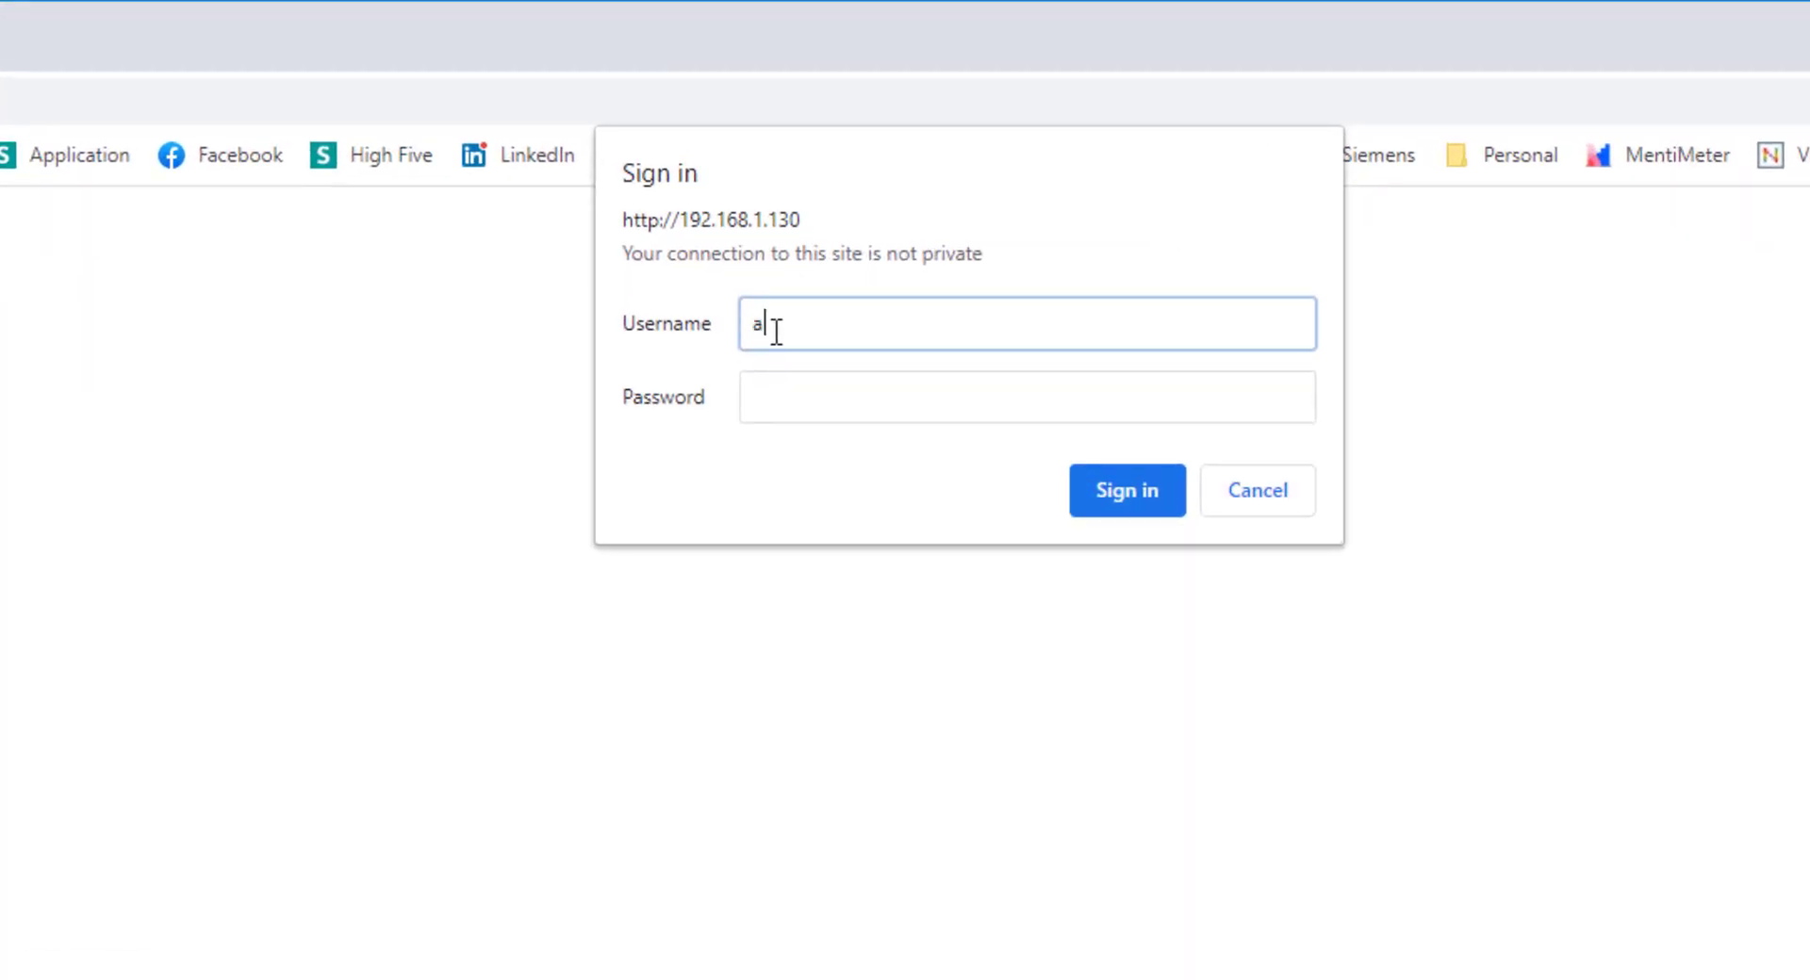
text(dmin)
key(Tab)
text(admin)
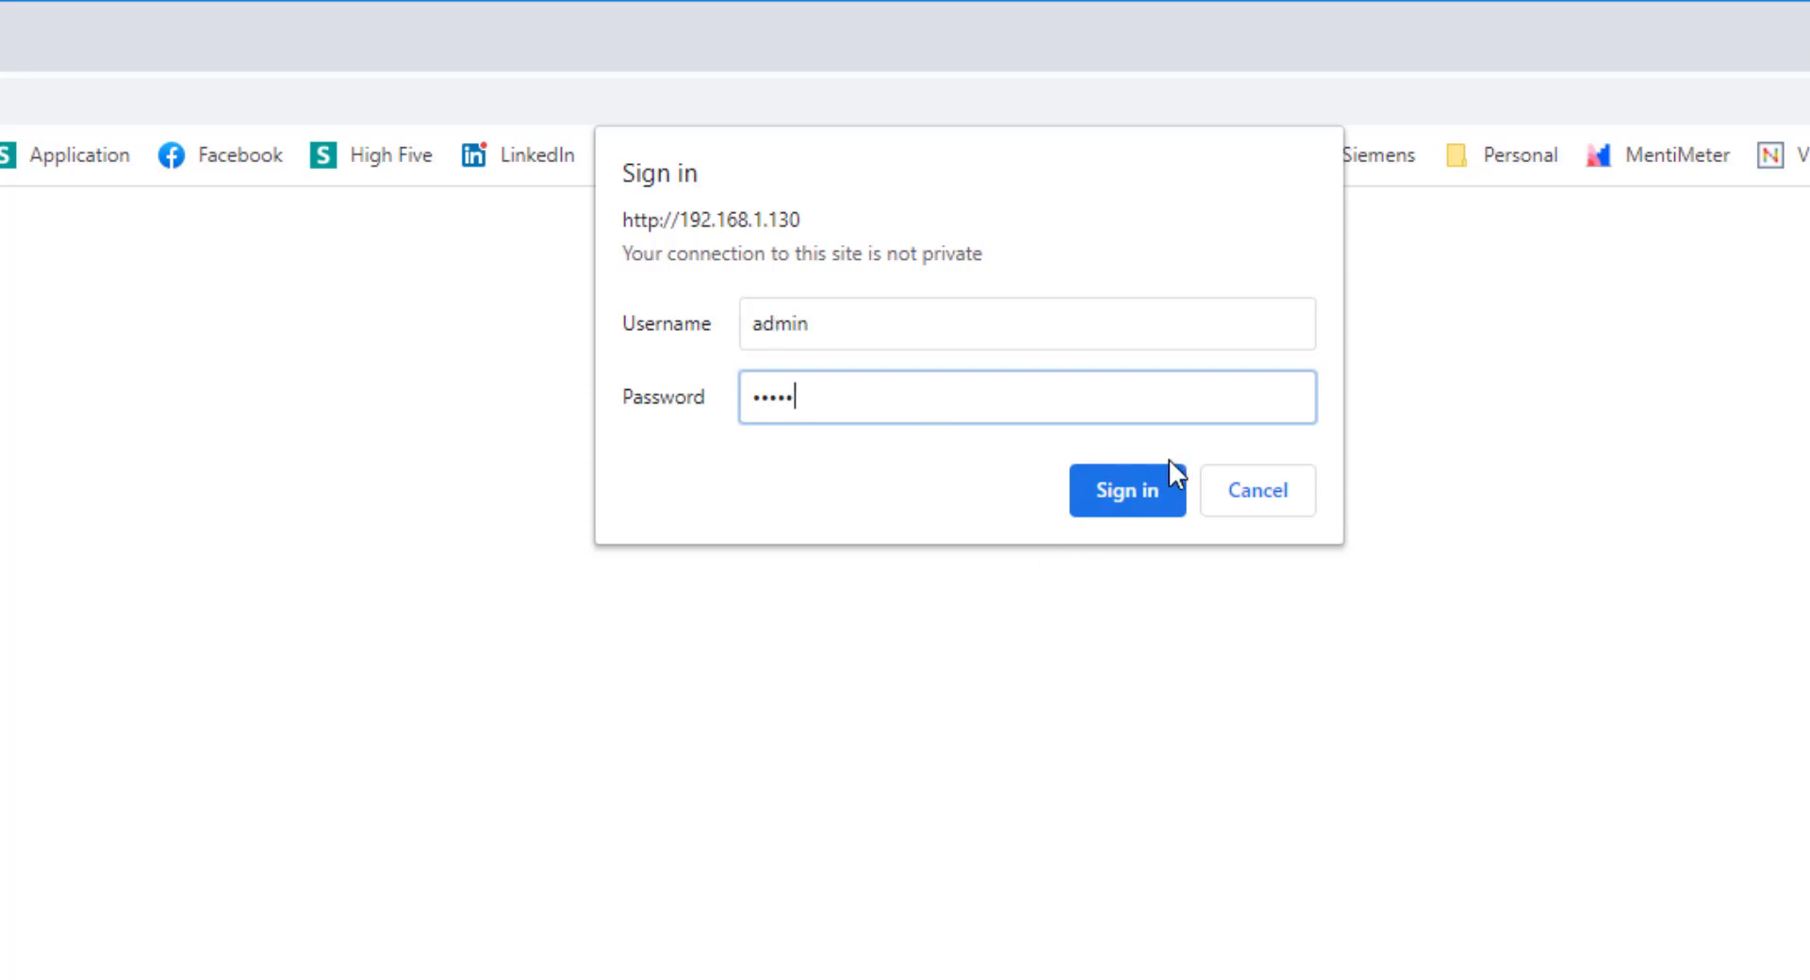
click(1144, 484)
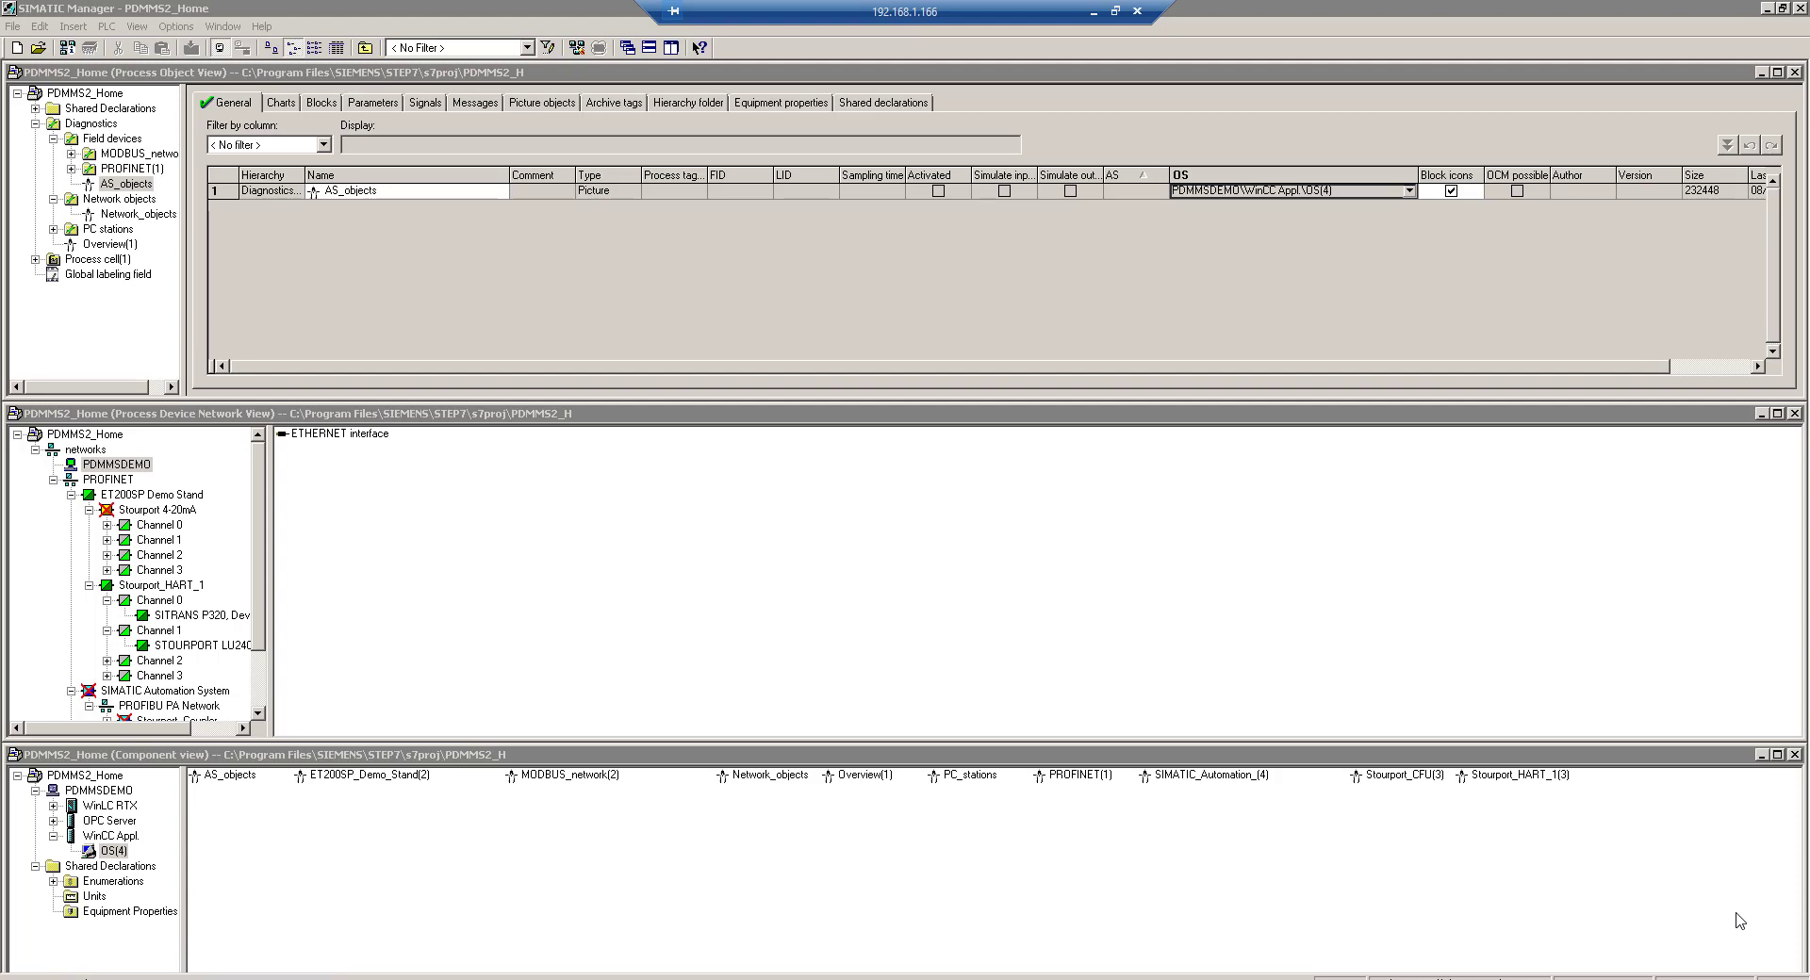
Search the Start menu for 'ev' and launch eVCOM from the results
key(super)
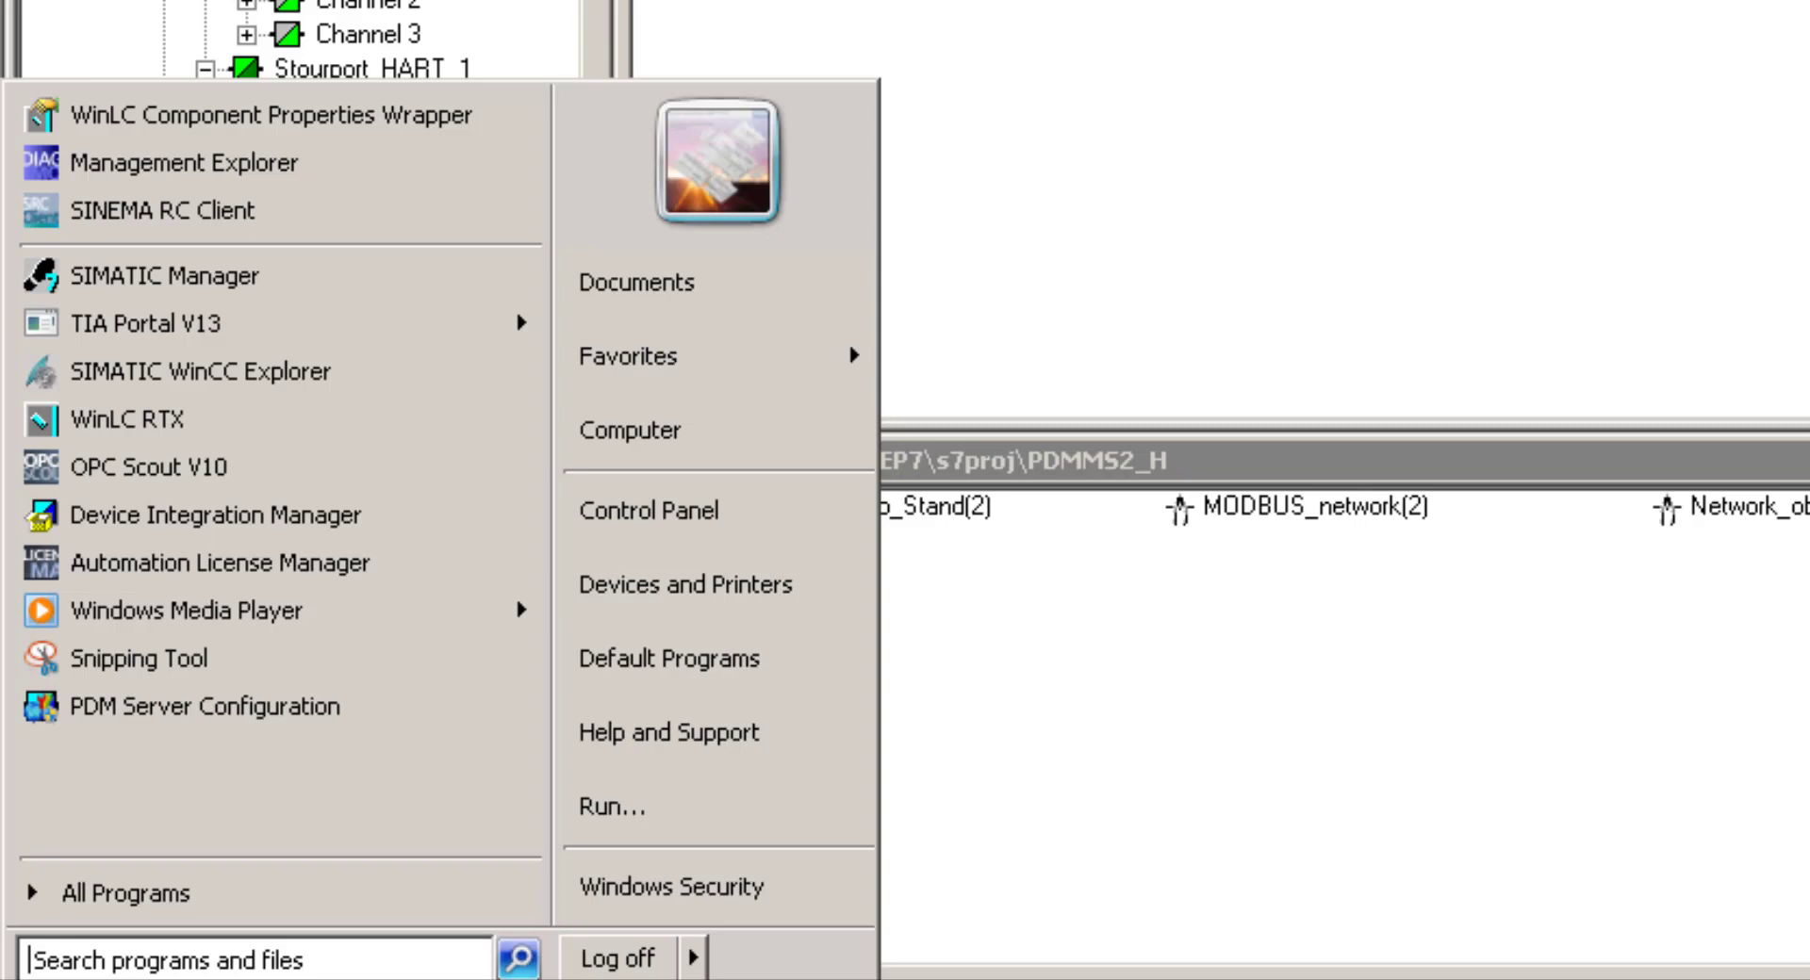
text(ev)
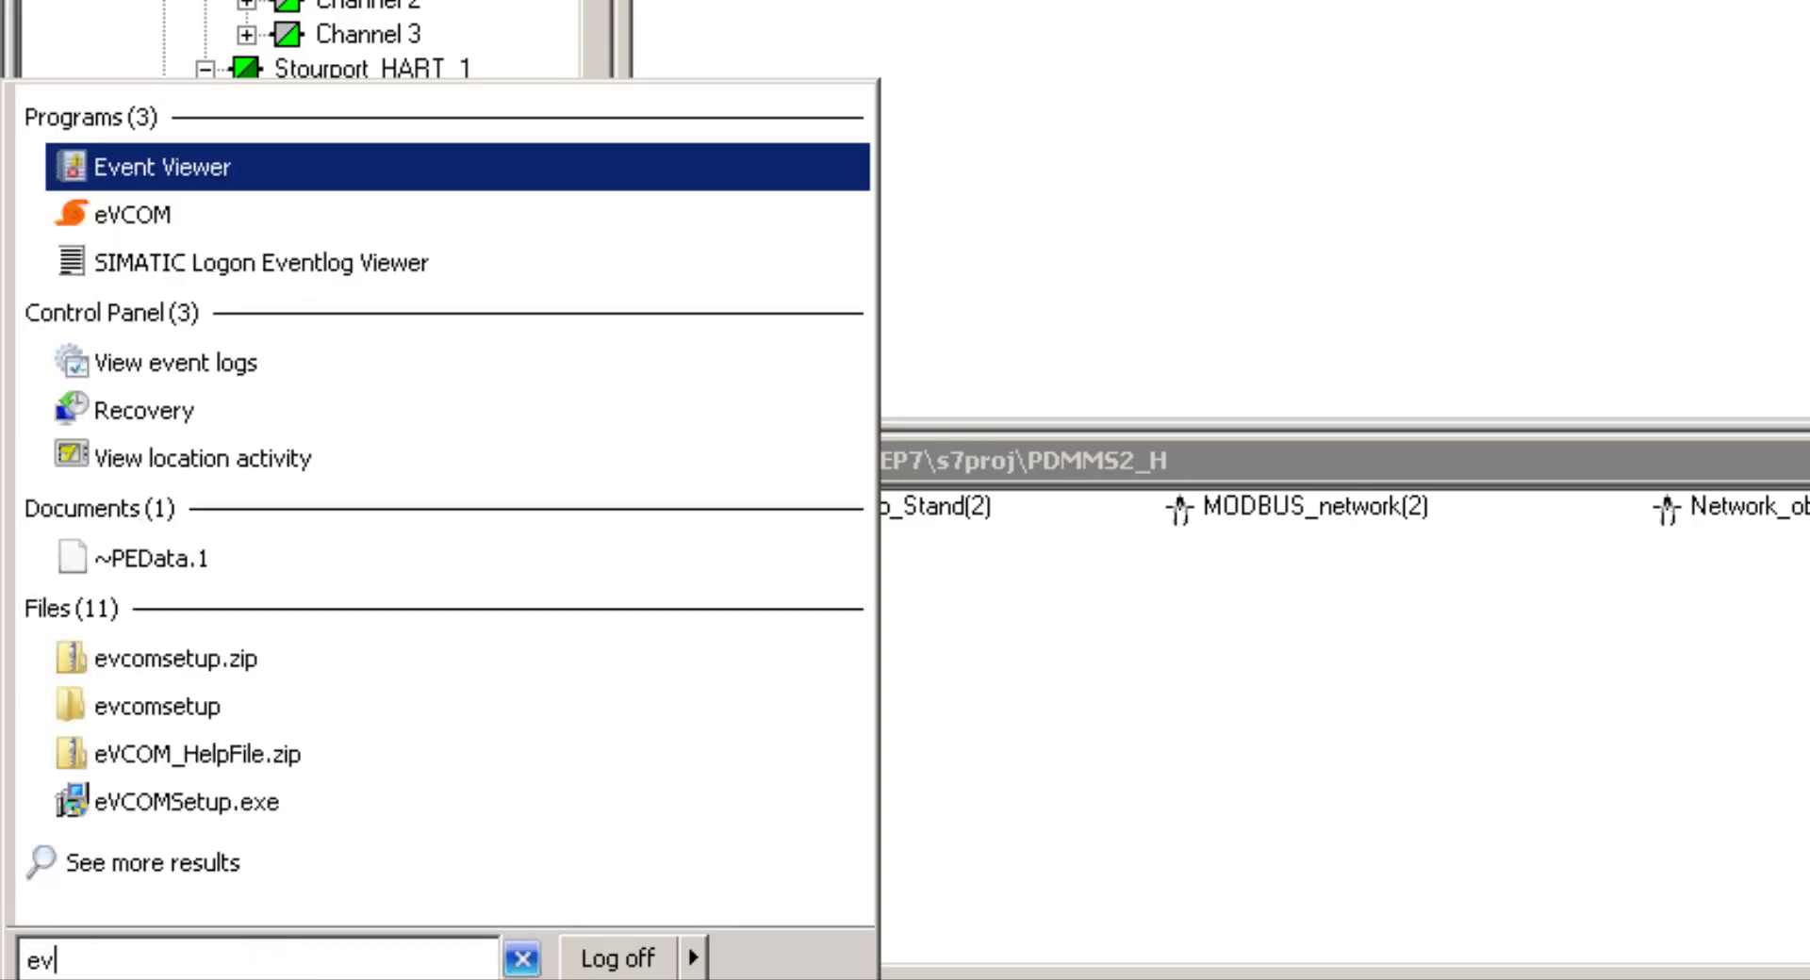
click(126, 231)
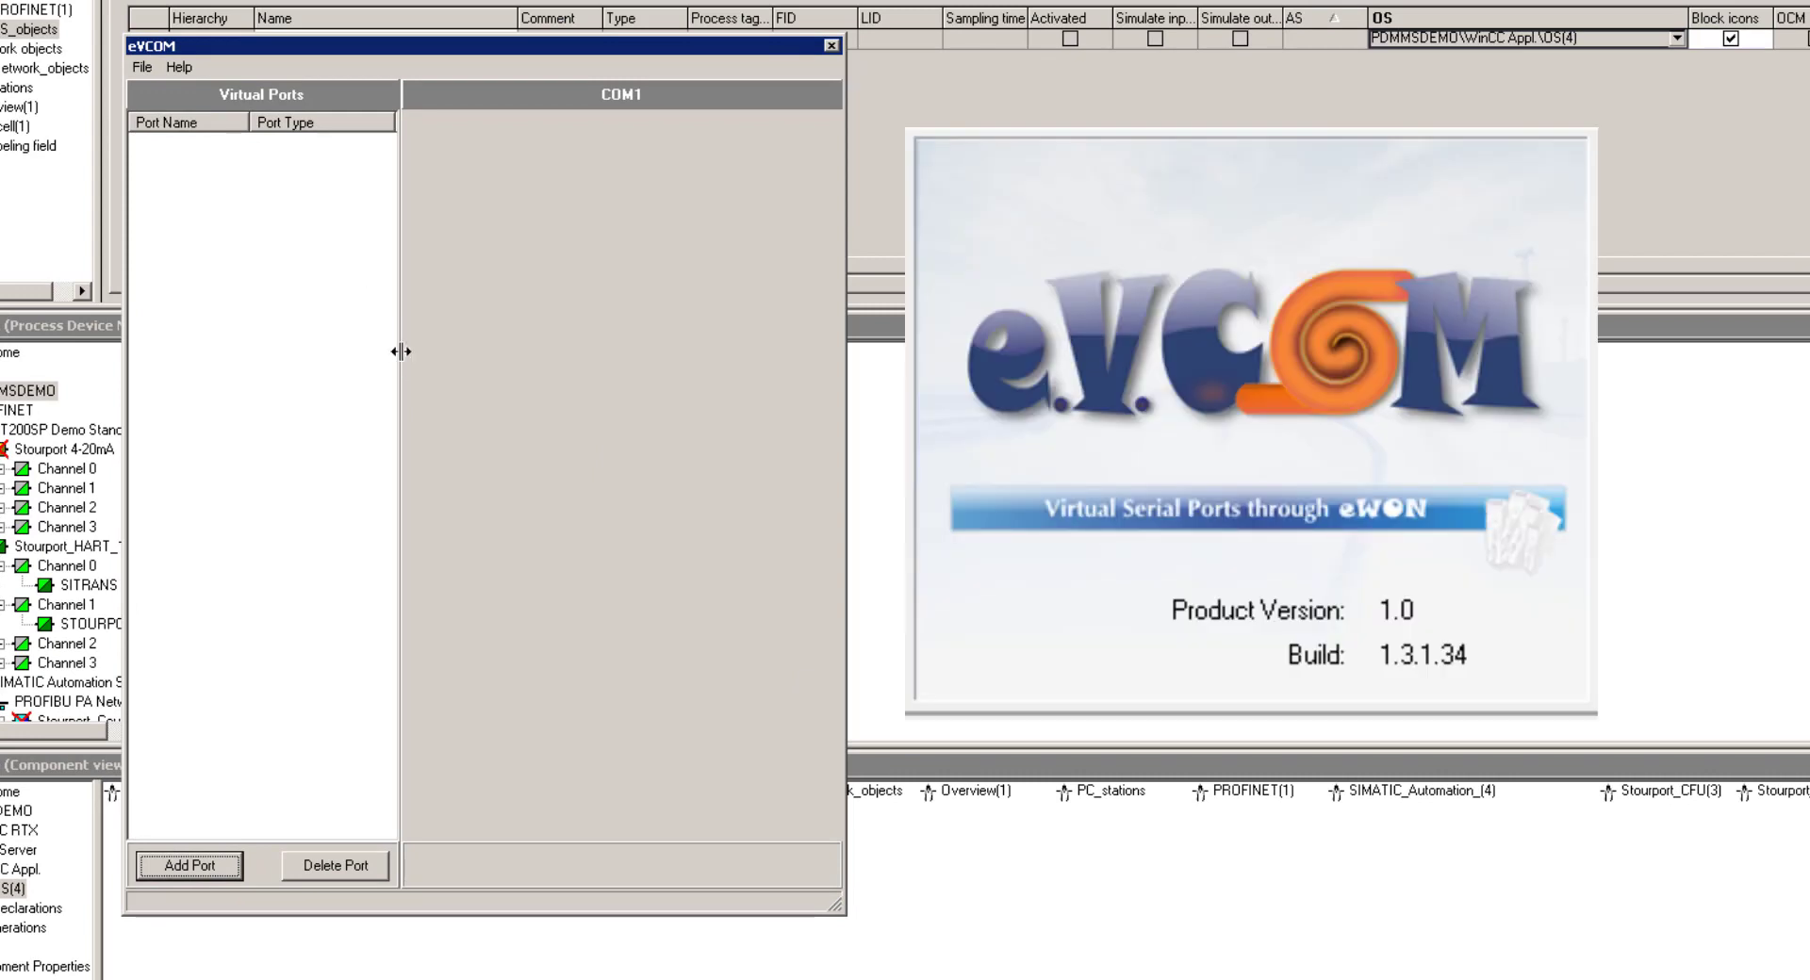
Start a new eVCOM port and choose COM1 from the Port Name list, keeping Modbus TCP
click(175, 869)
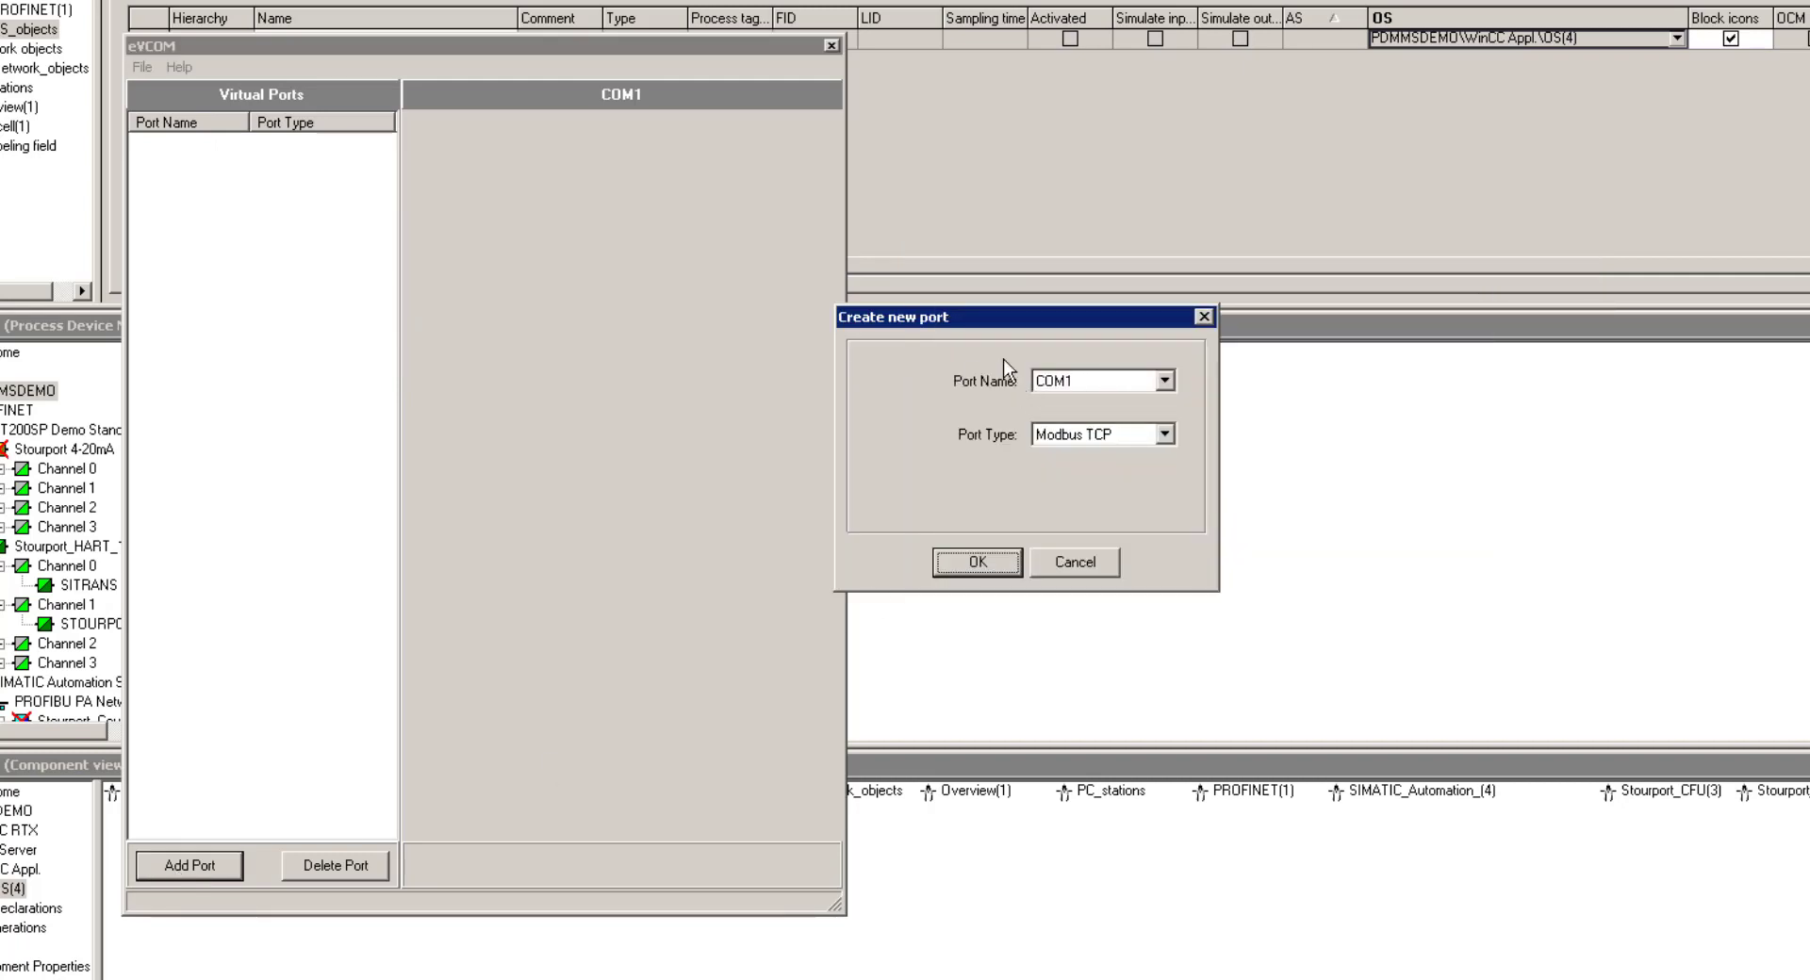
click(1167, 381)
click(1167, 513)
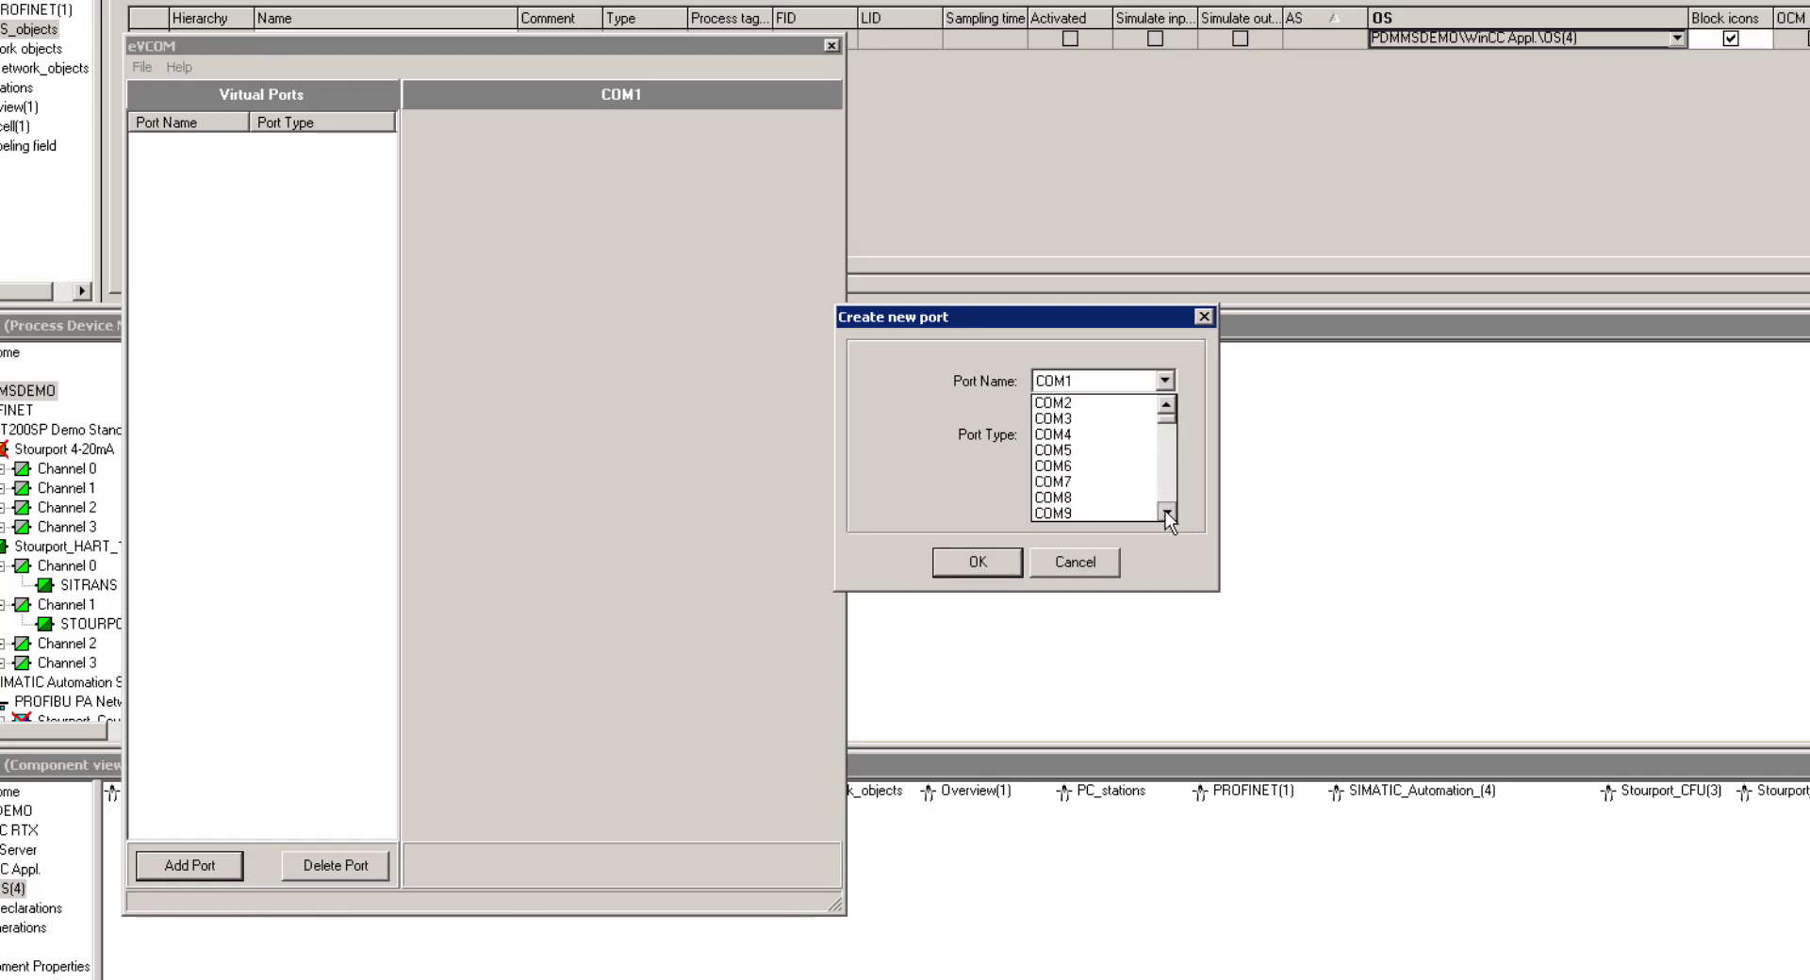
click(1167, 513)
click(1167, 512)
click(1167, 407)
click(1167, 407)
click(1168, 408)
click(1168, 407)
click(1167, 407)
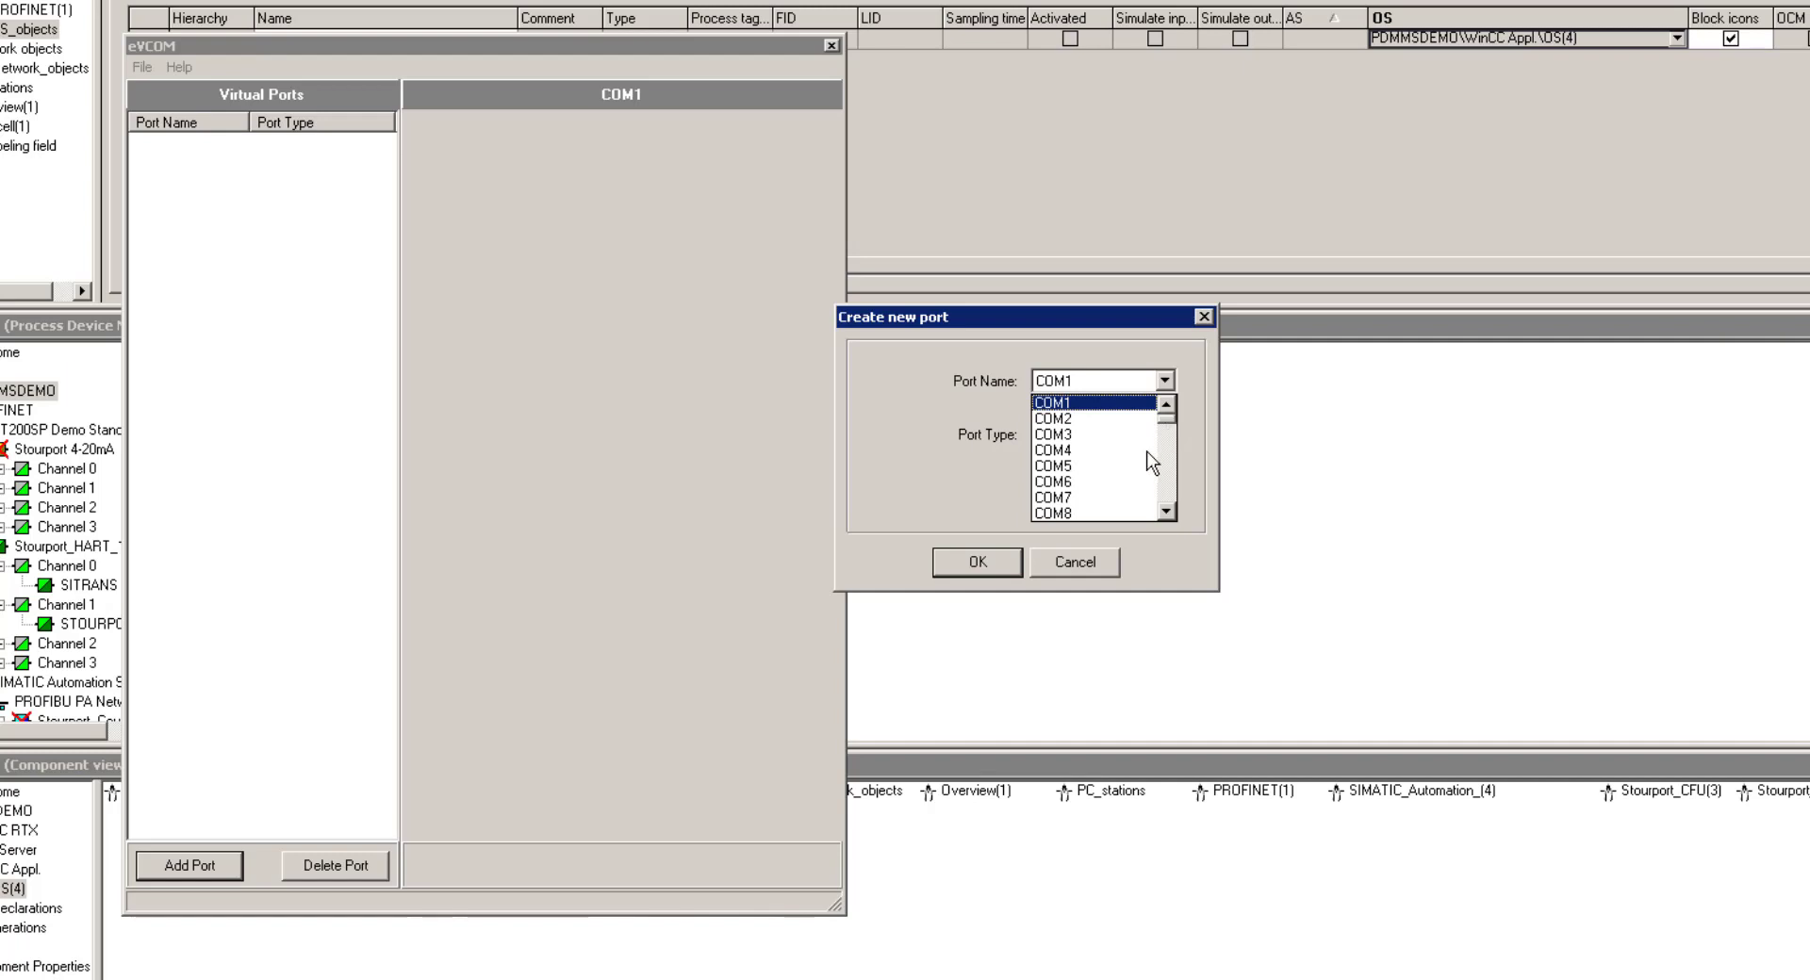
click(1075, 406)
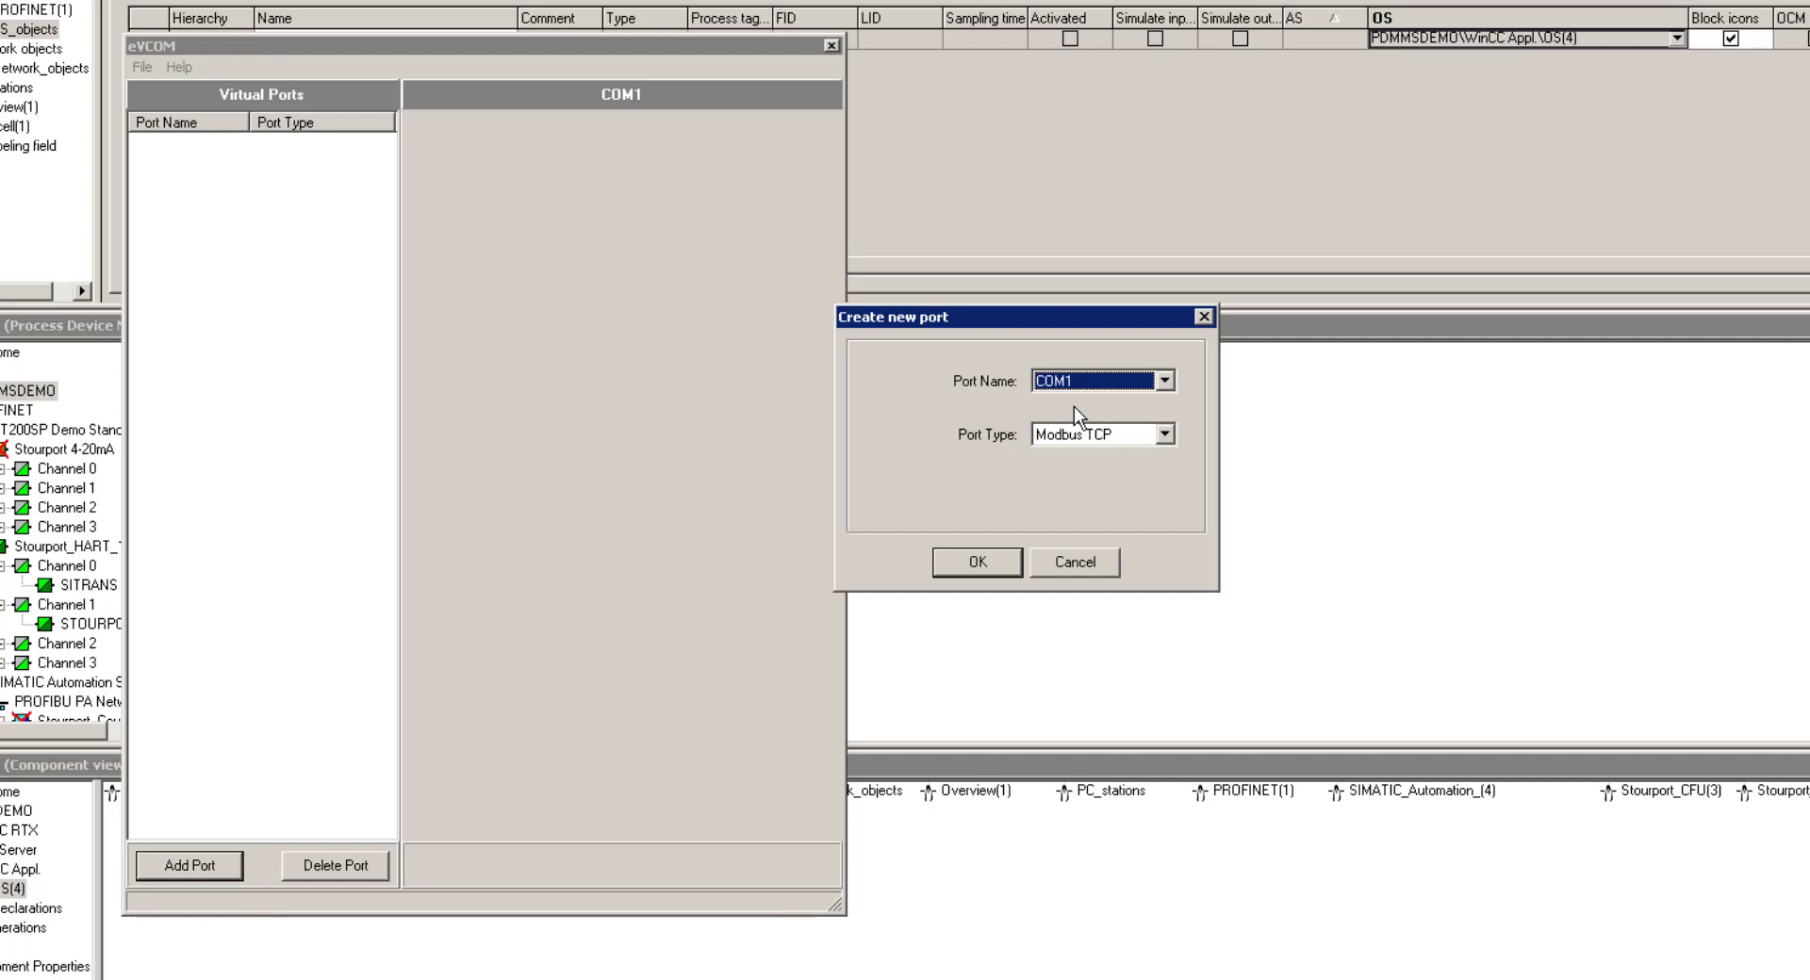
Create COM1 with auto-create at startup and gateway 192.168.1.130, then enable the port
click(964, 567)
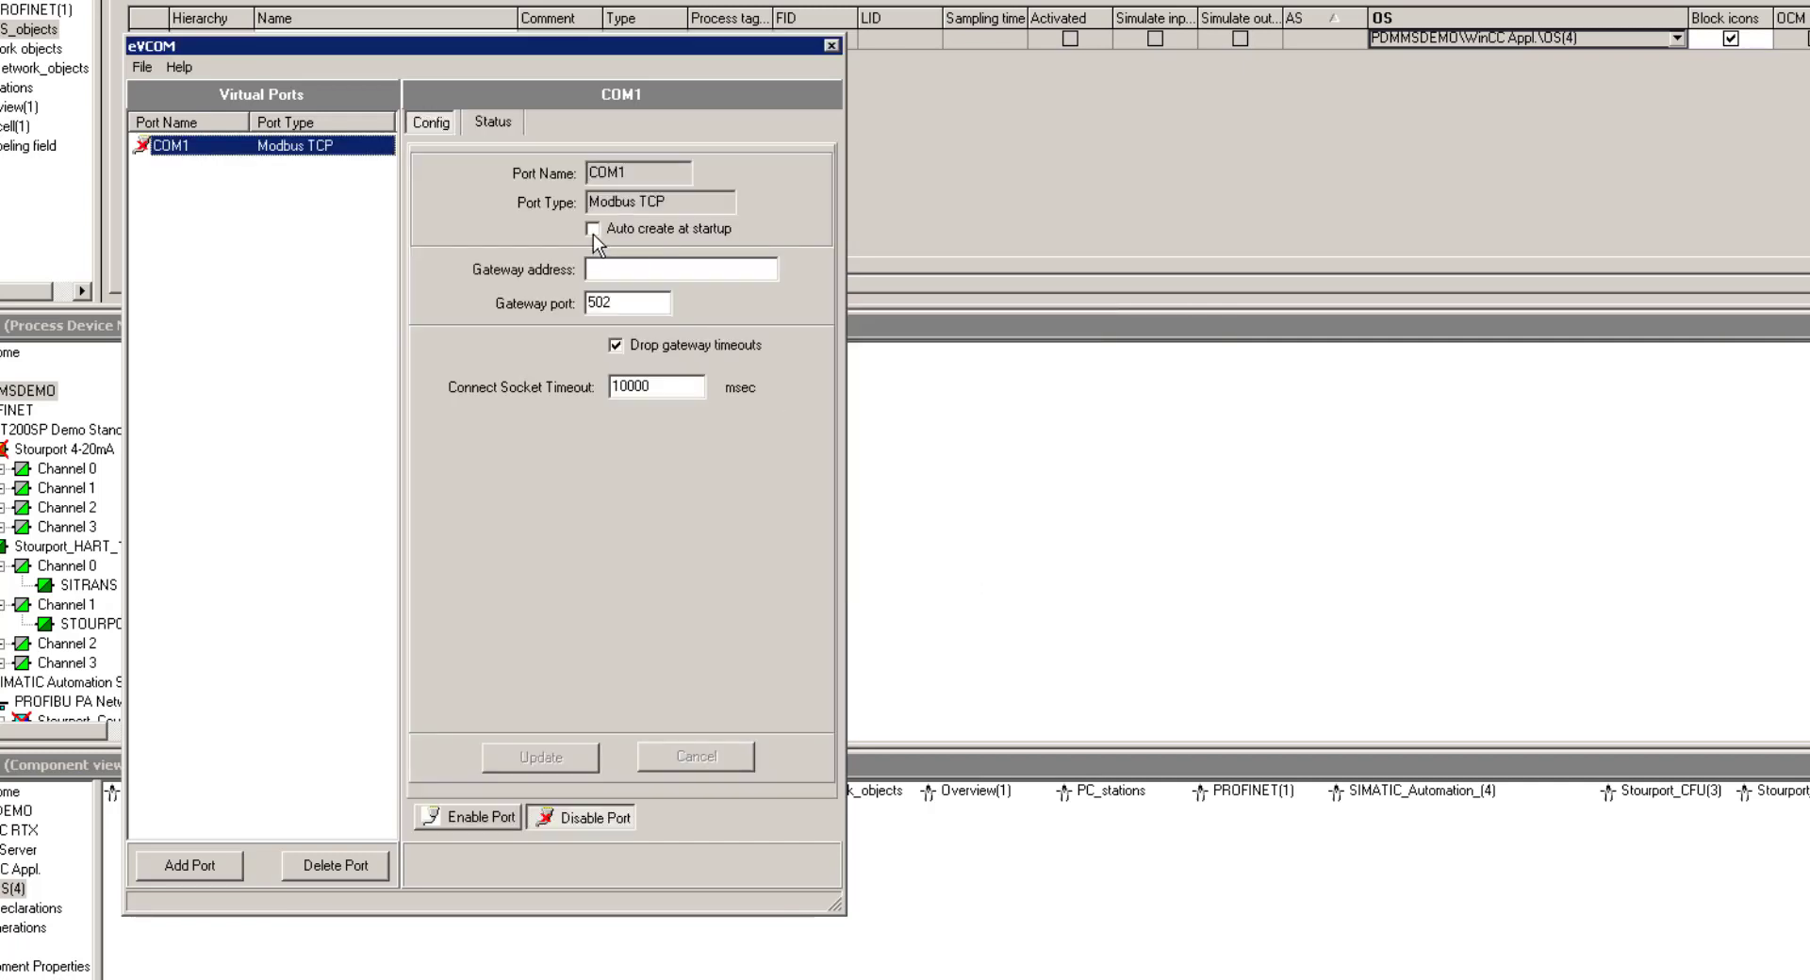
click(592, 230)
click(615, 269)
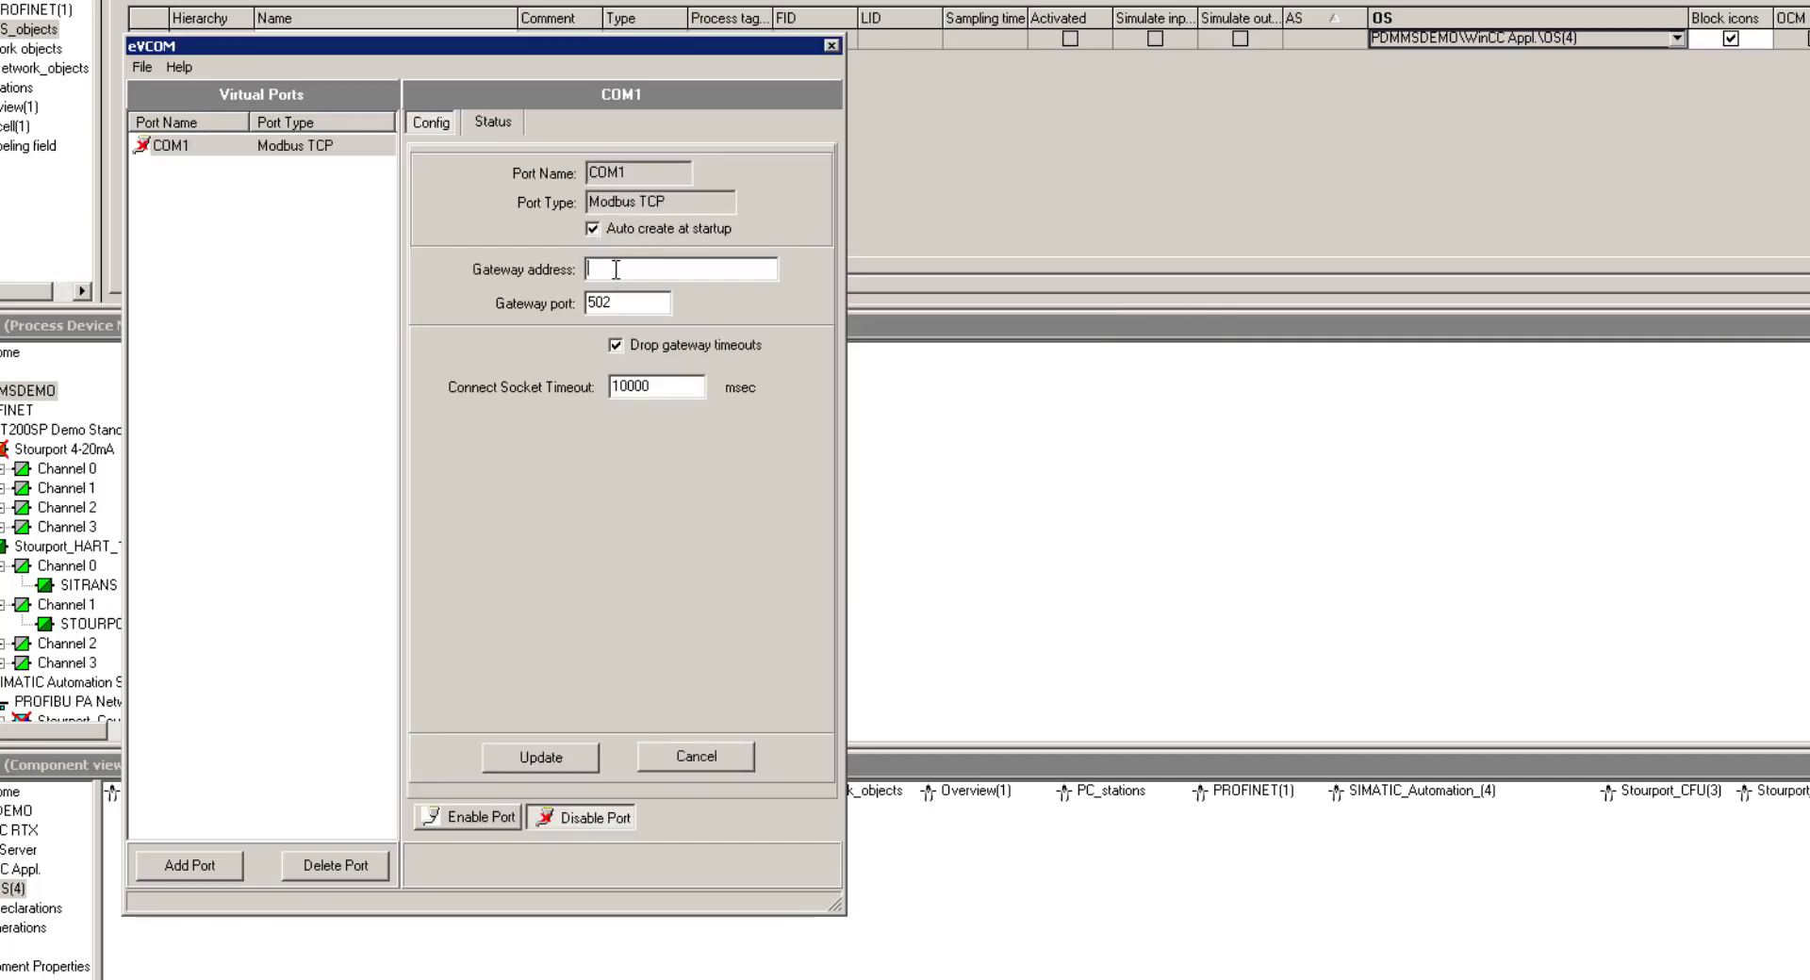
text(192)
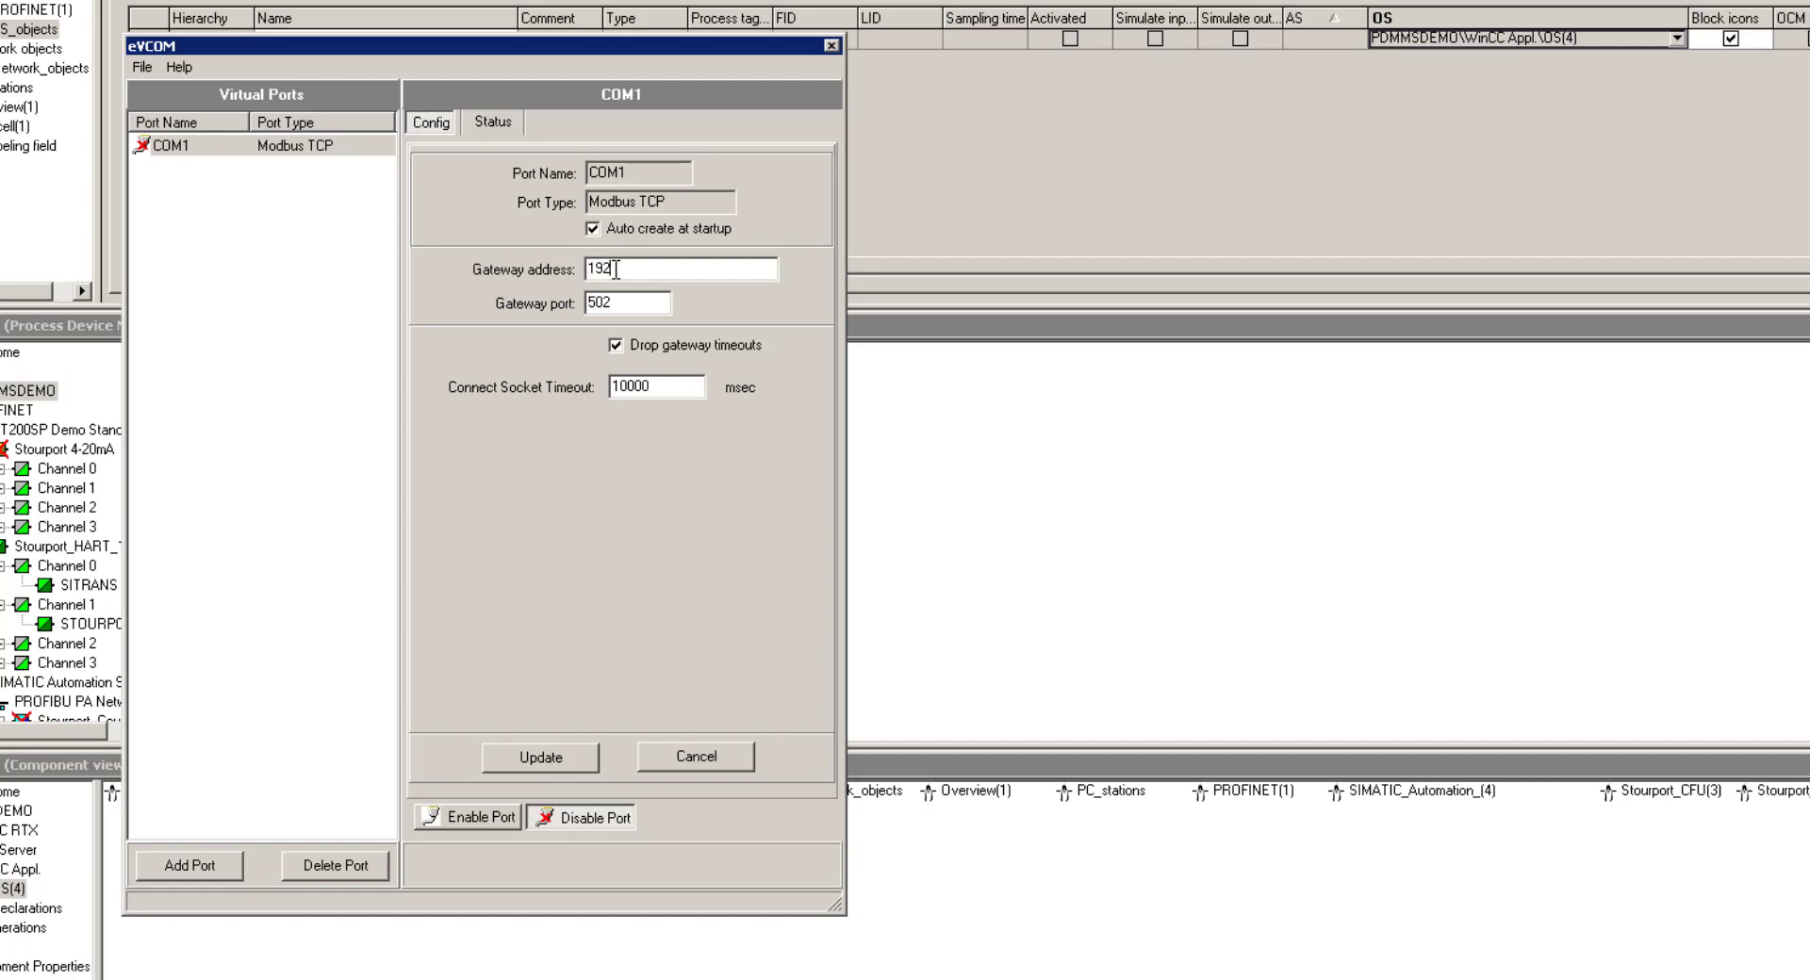
text(.168.1.130)
click(468, 820)
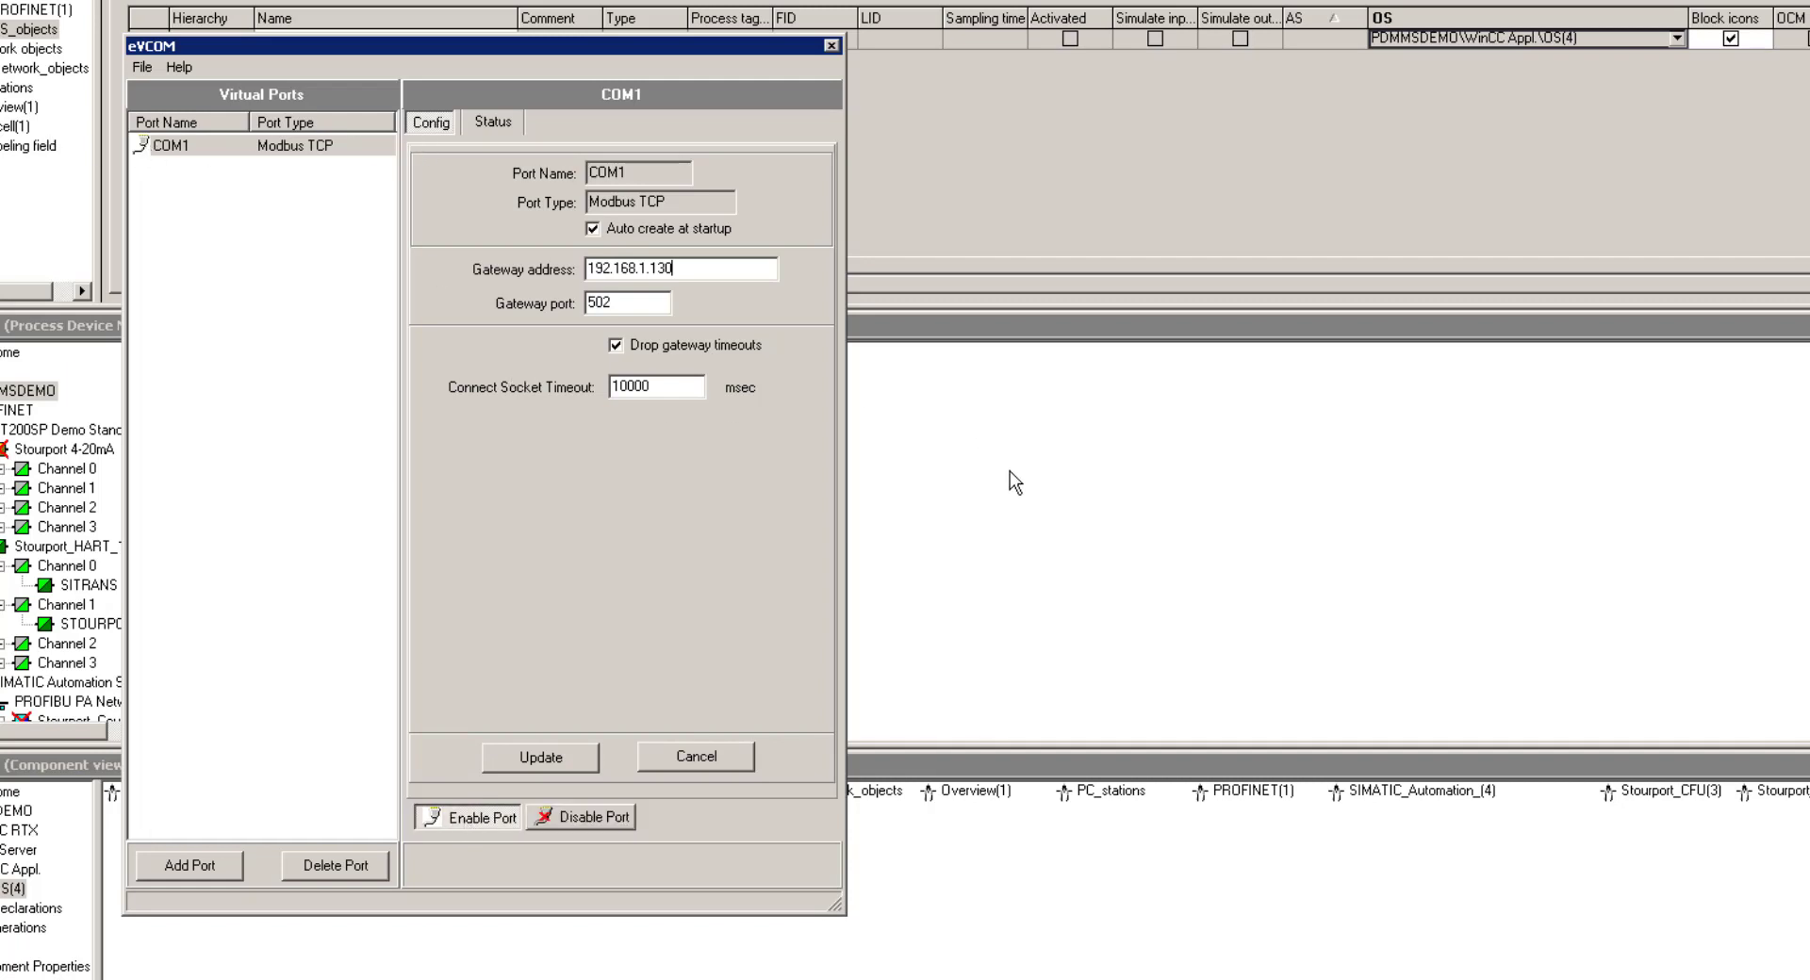
Close the eVCOM window to the tray and suppress the minimise notice permanently
click(832, 45)
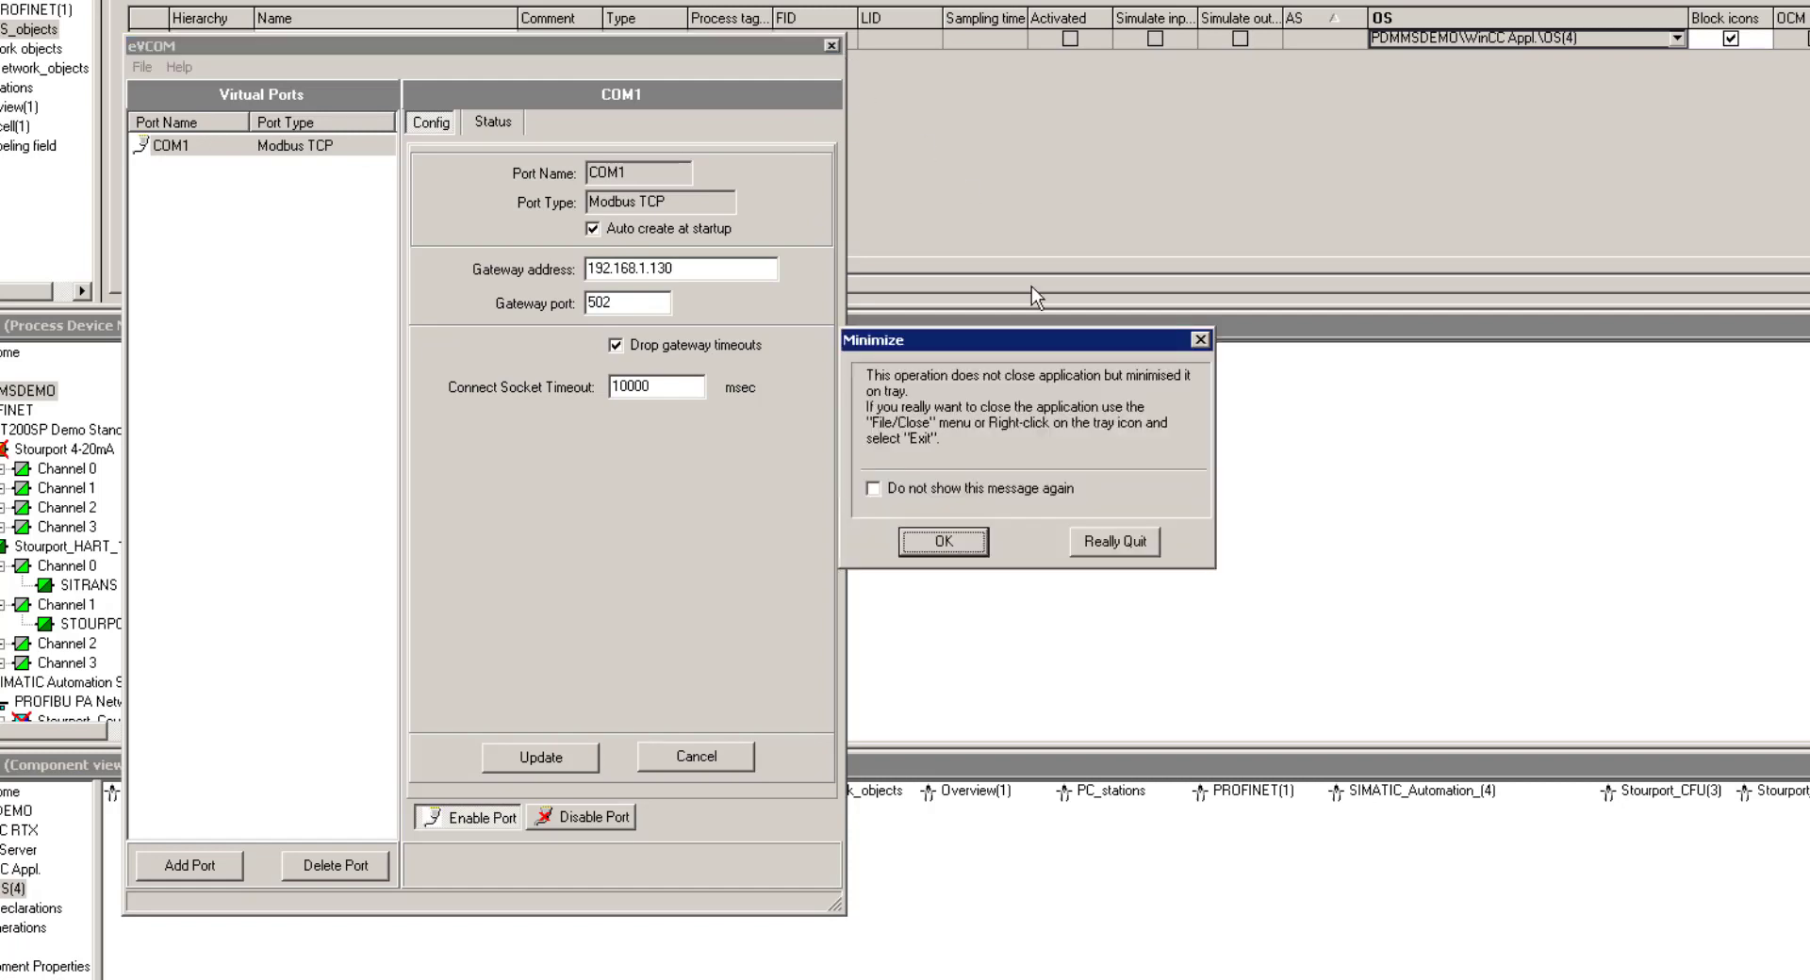
click(880, 492)
click(943, 537)
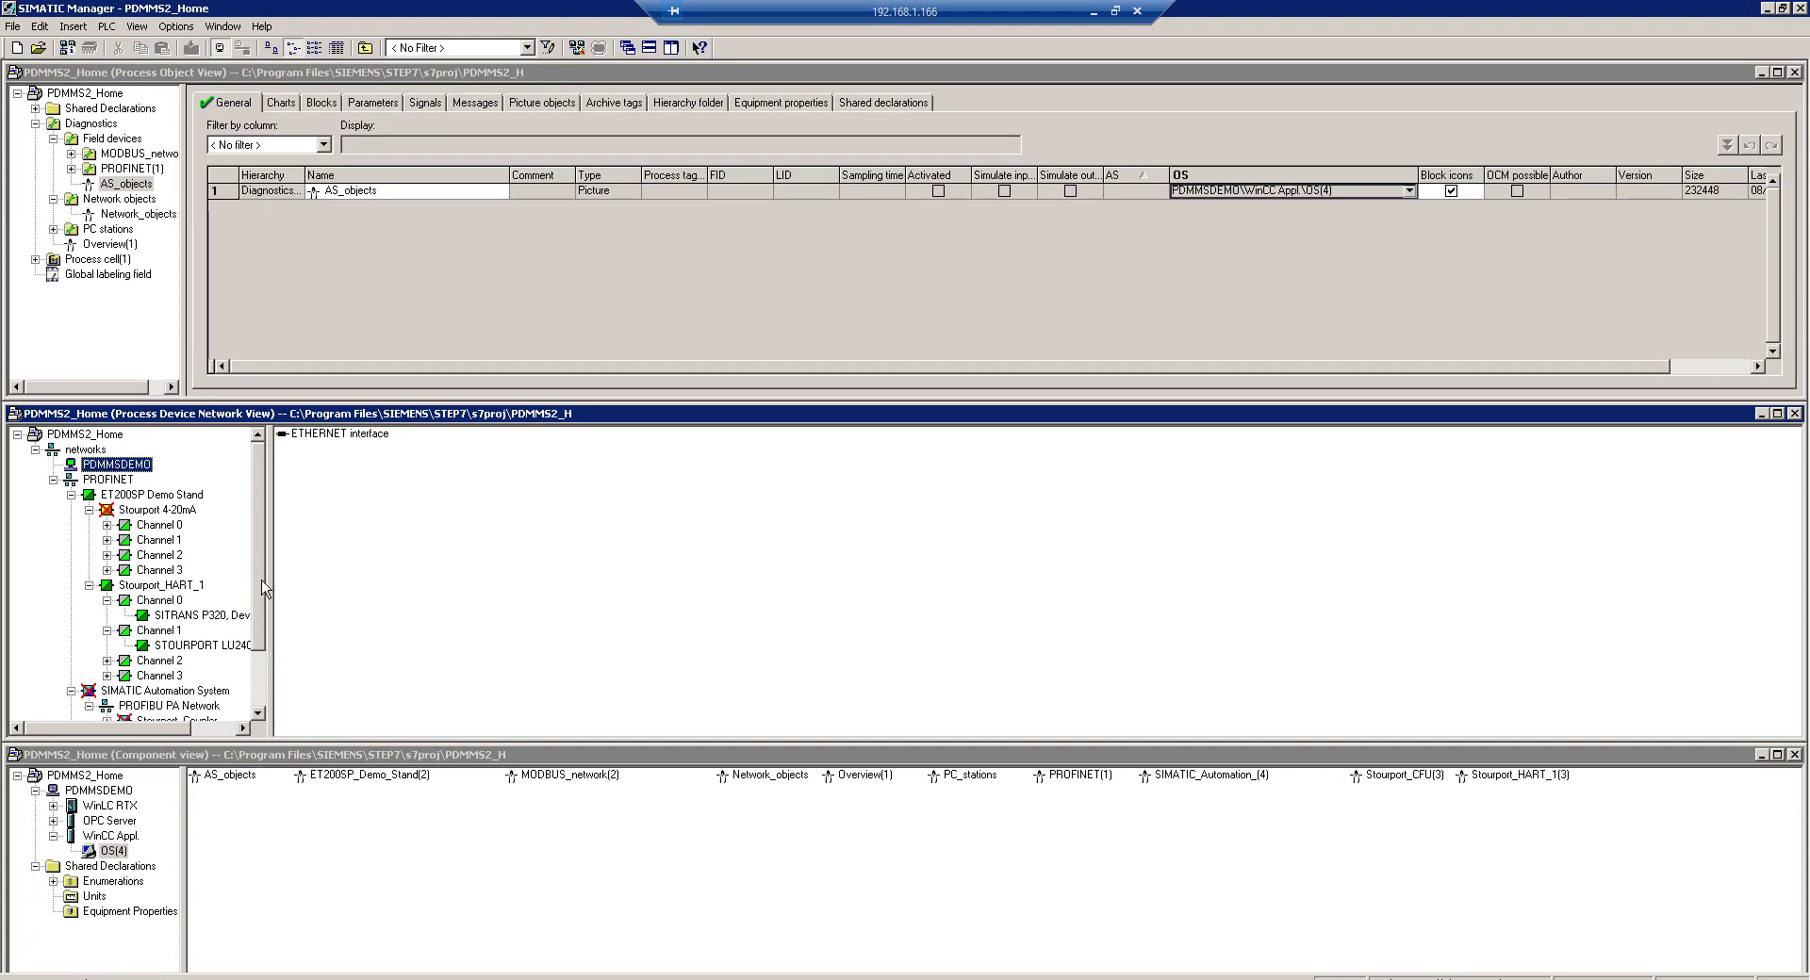
Maximise and widen the network tree, collapse ET200SP Demo Stand, Stourport_CFU and SIMATIC Automation System, then select networks
click(1777, 413)
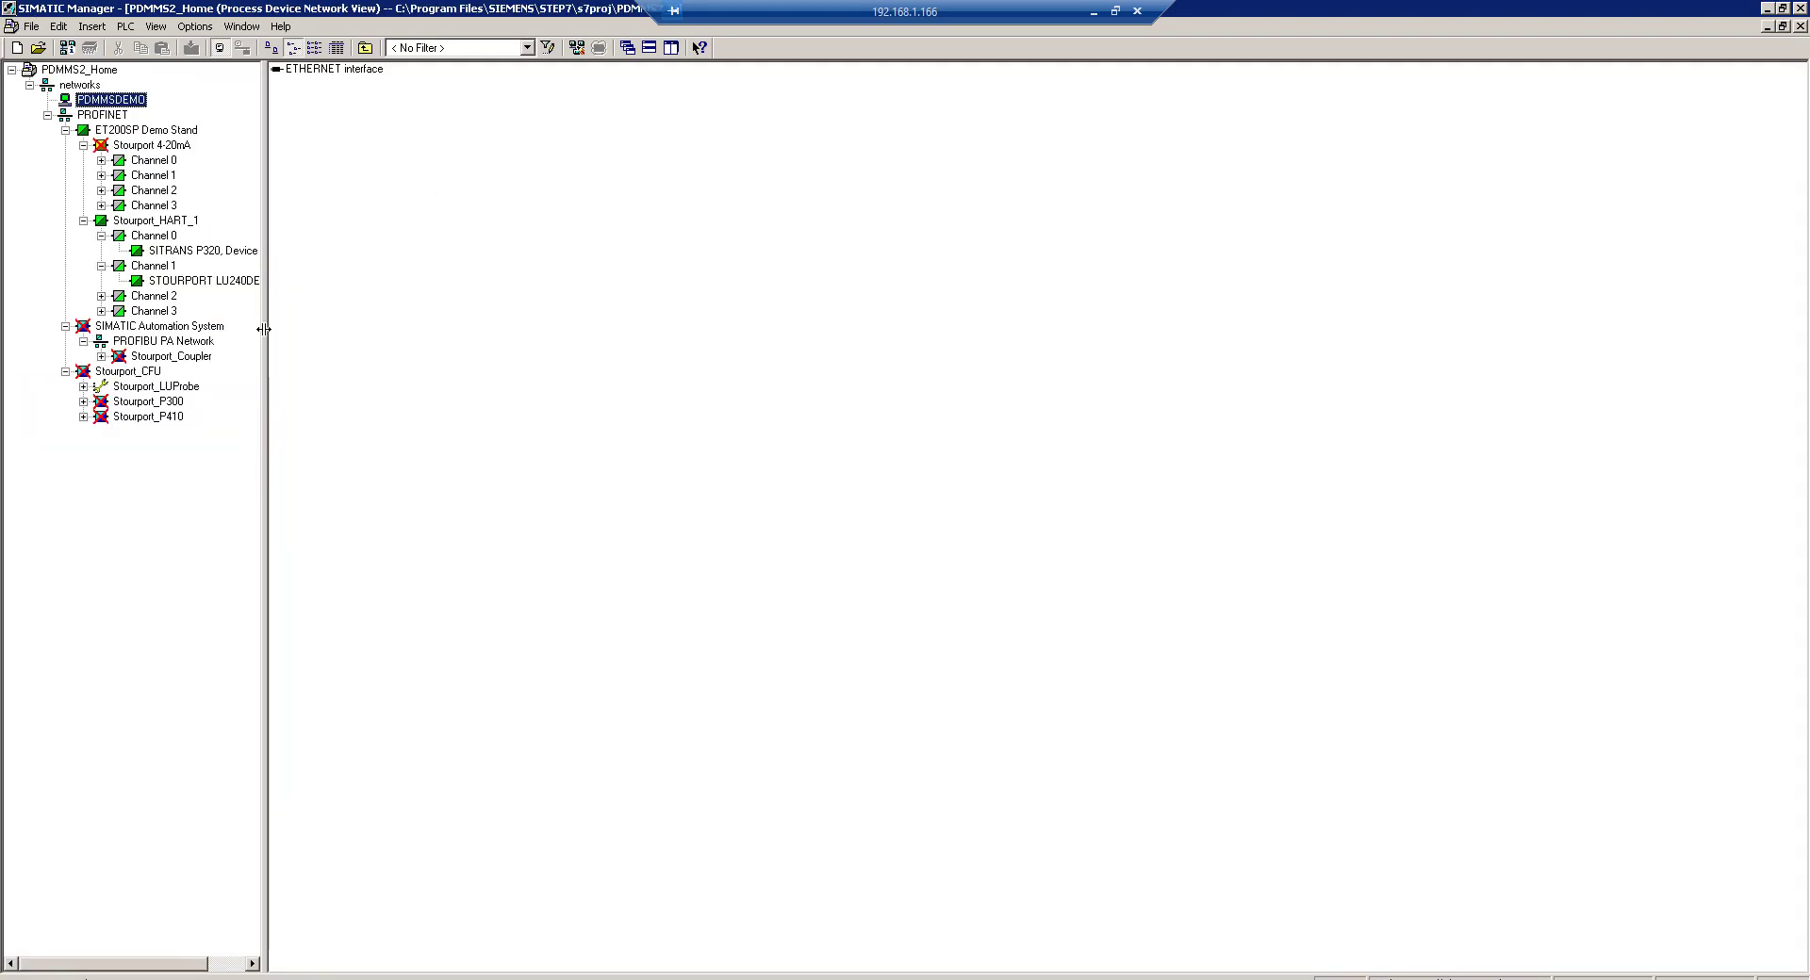
drag(265, 329, 374, 325)
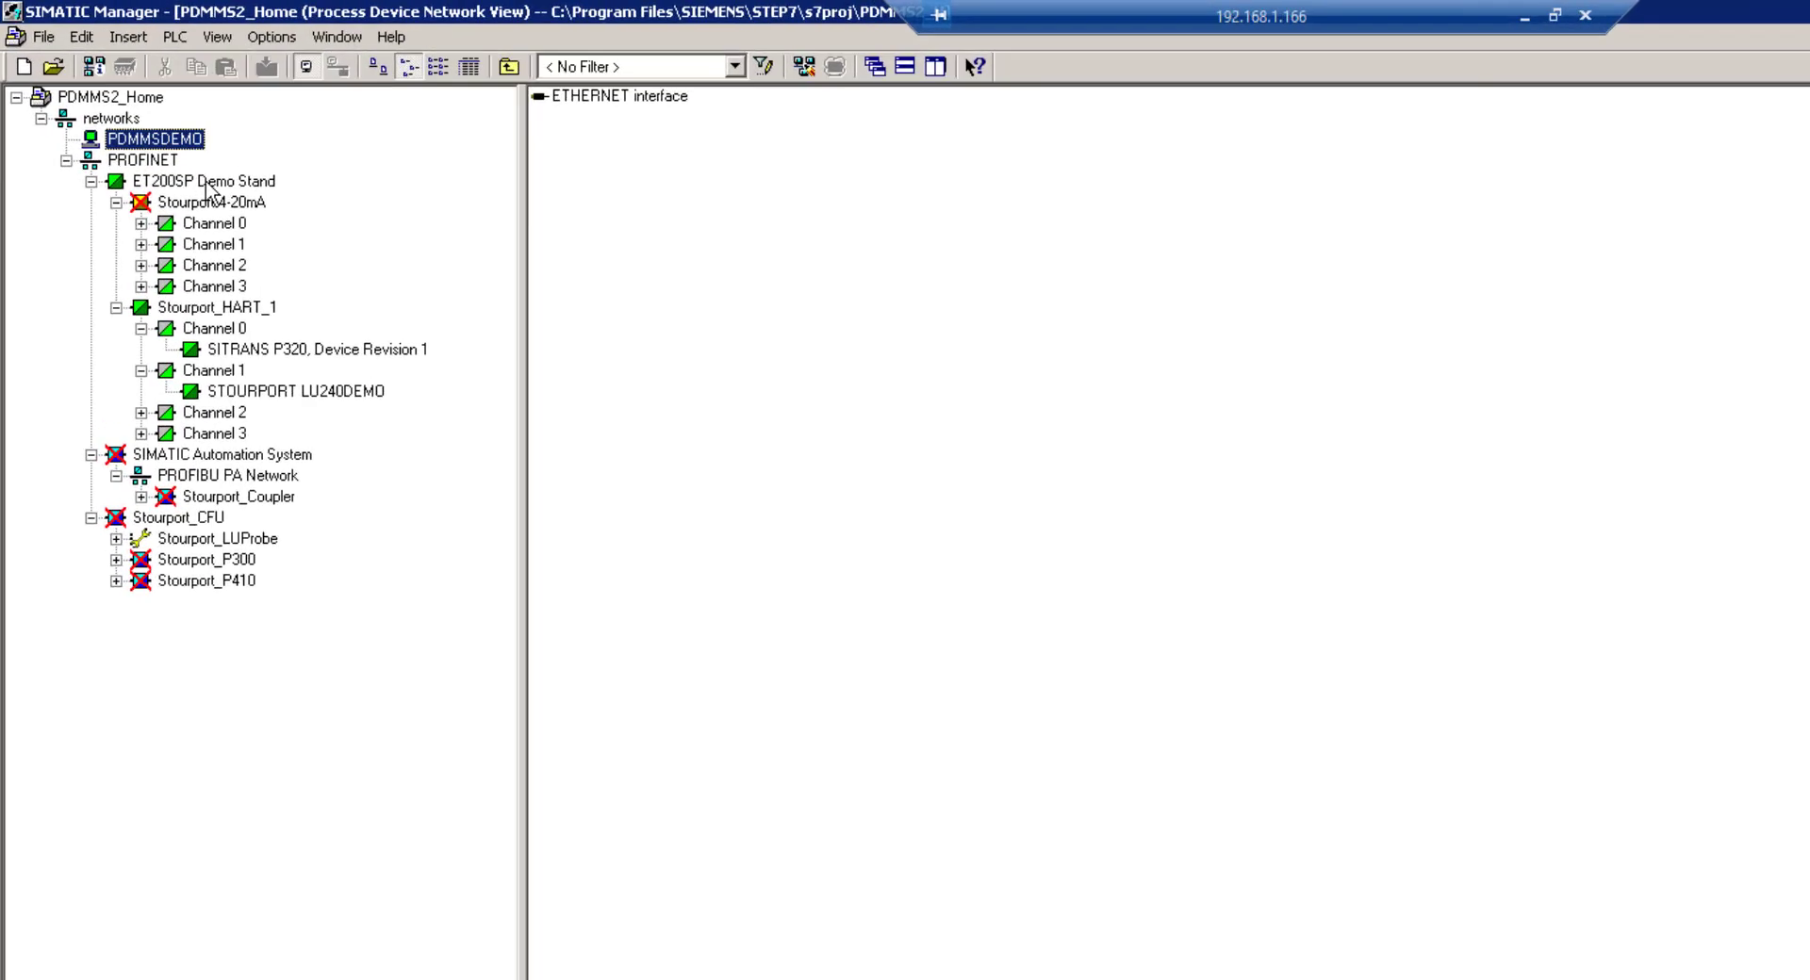
click(91, 181)
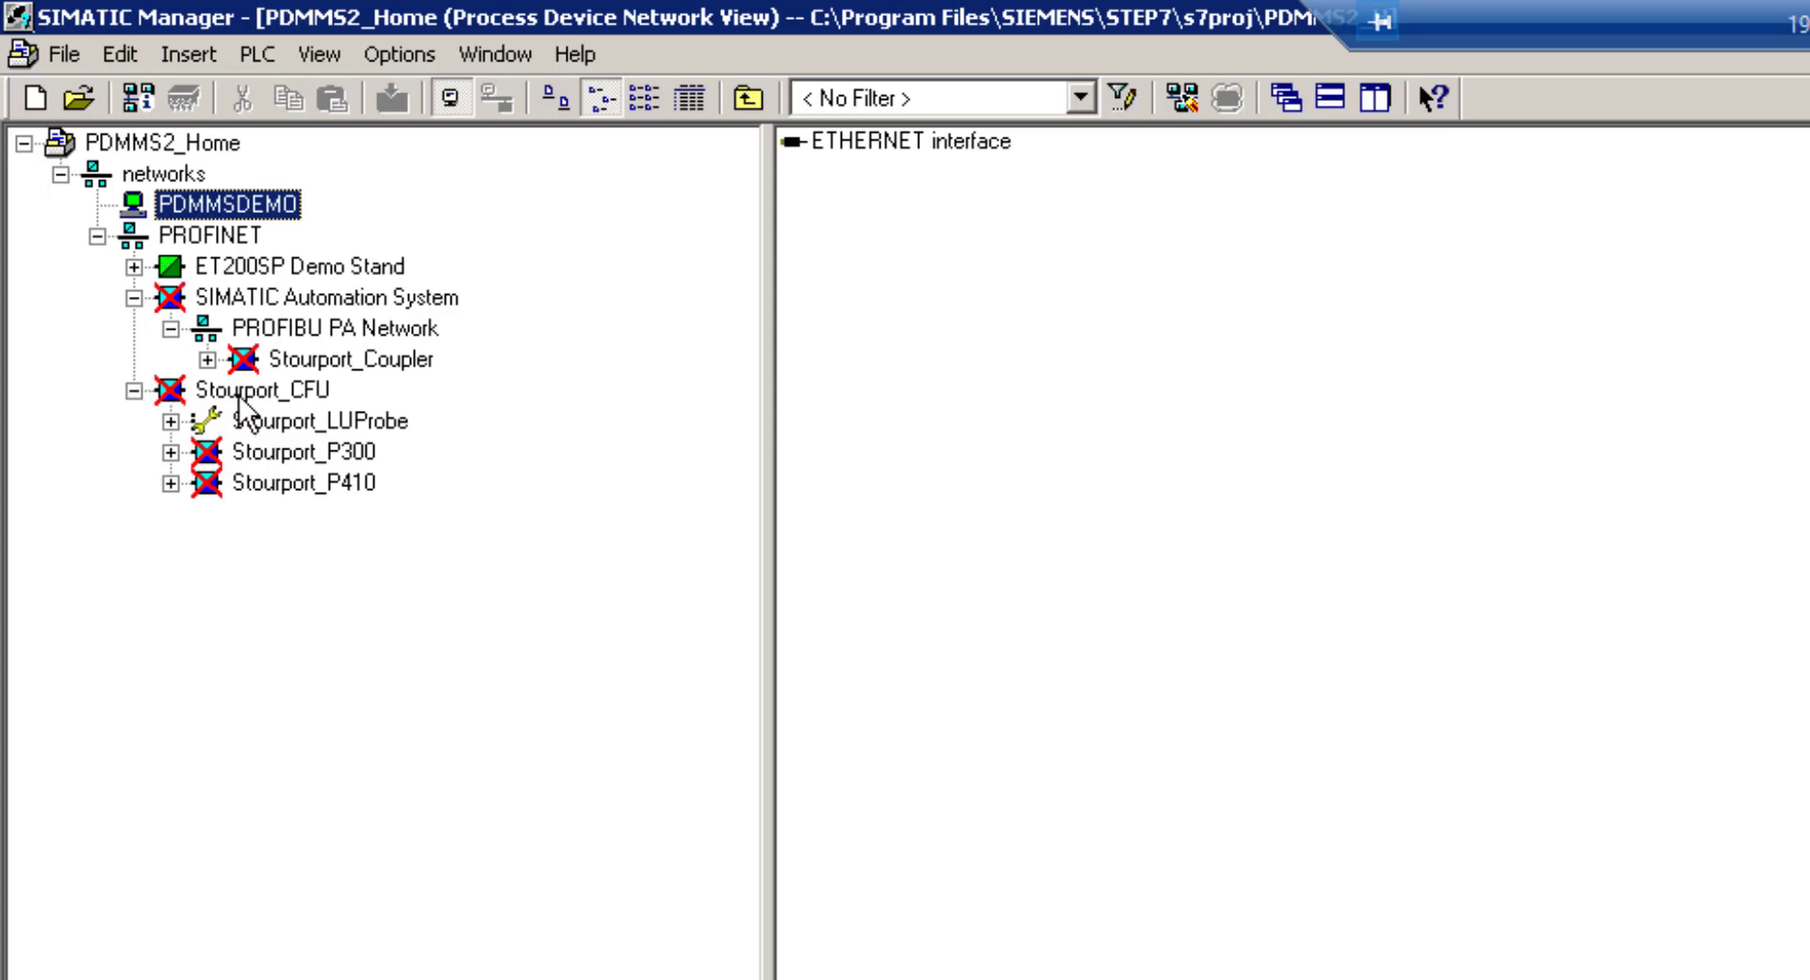
click(134, 391)
click(133, 297)
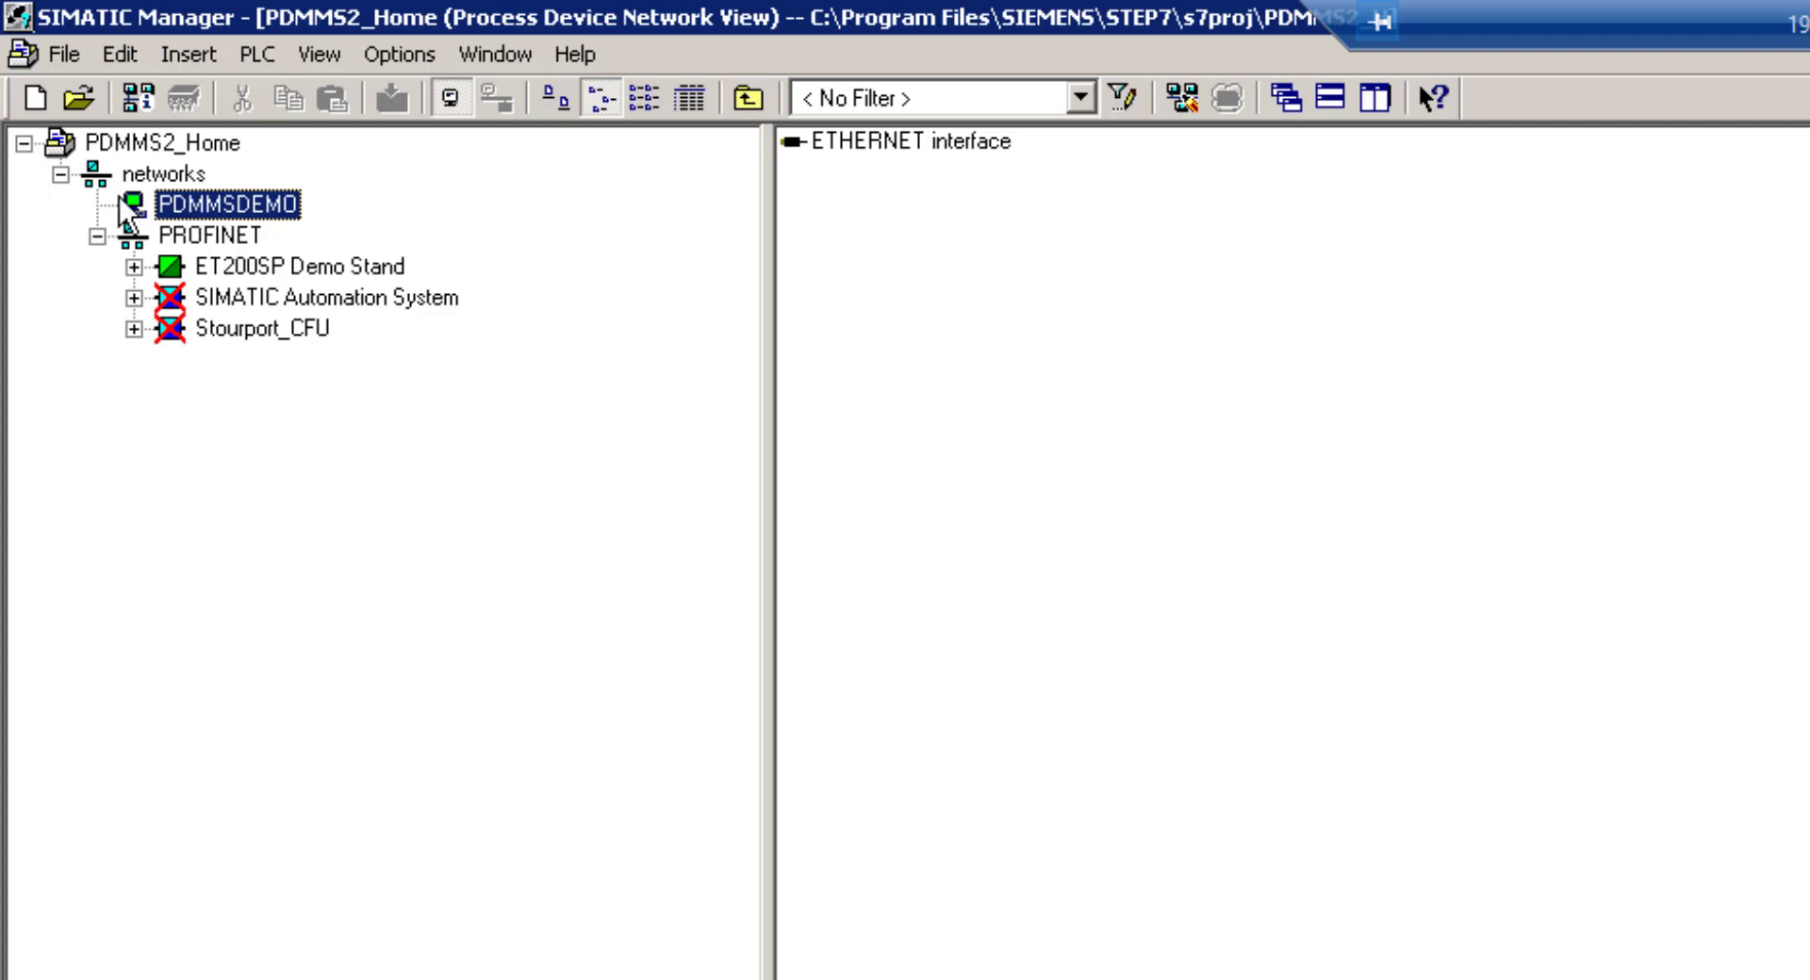
click(171, 170)
Insert a communication network with device type Networks > MODBUS > MODBUS network into the networks folder
right_click(167, 175)
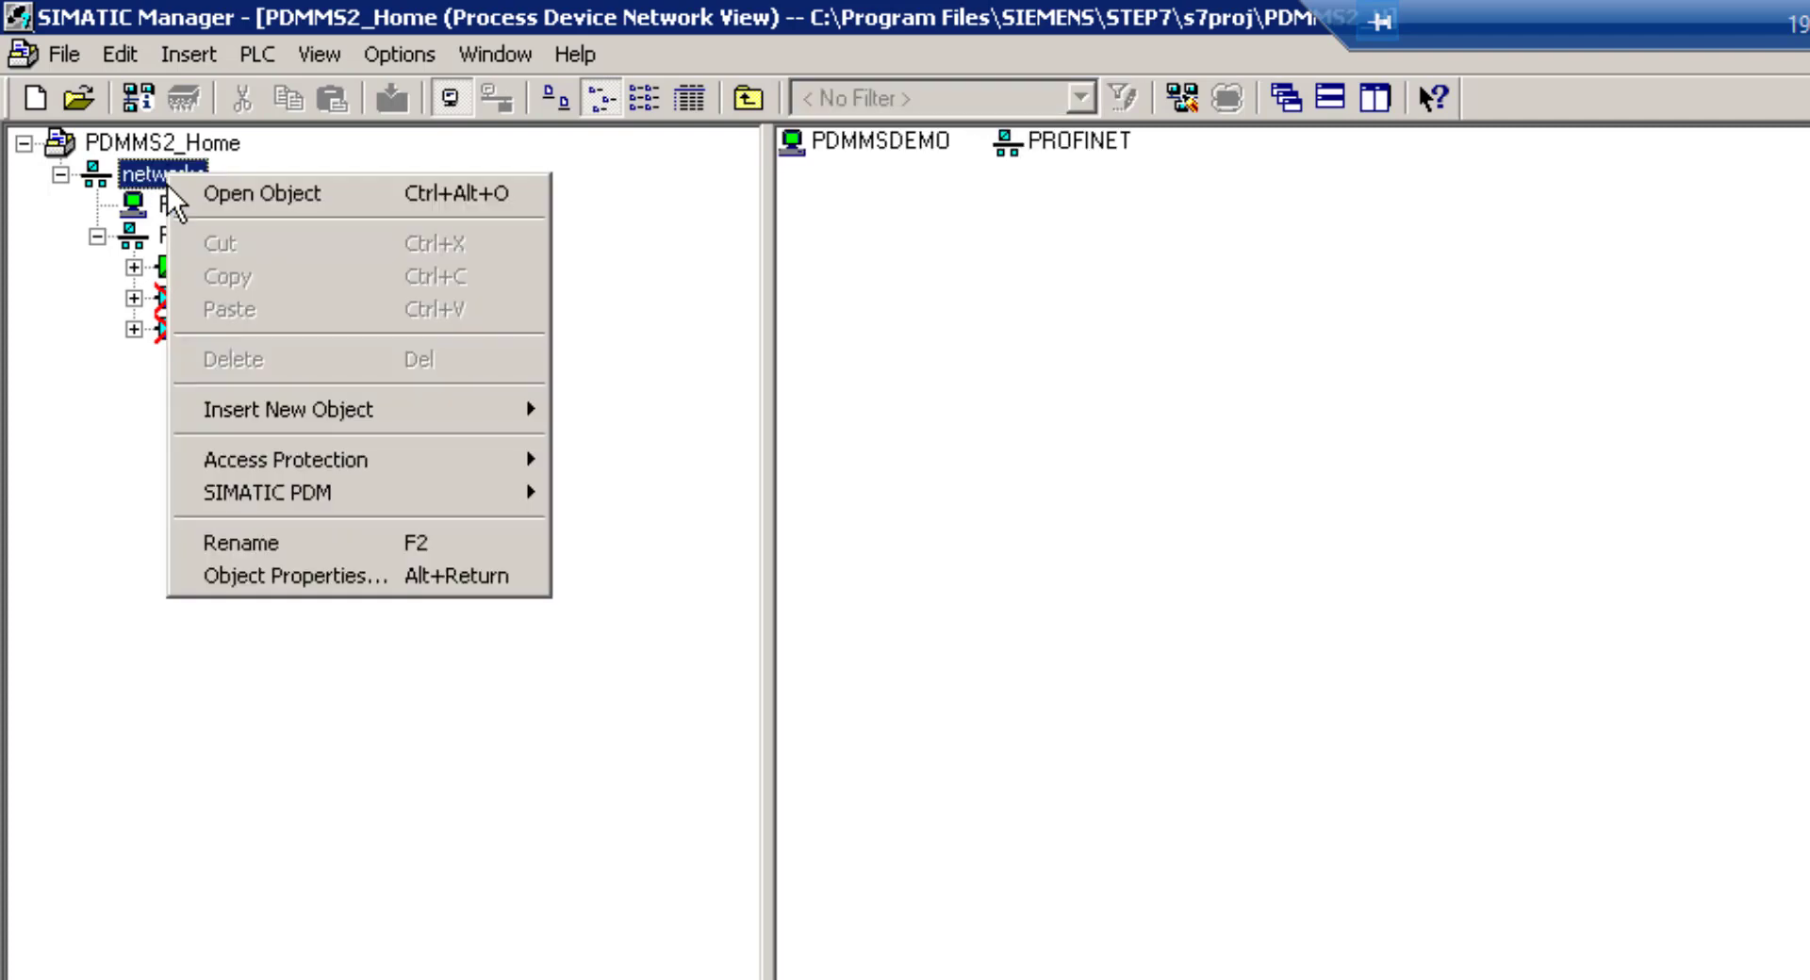
mouse_move(273, 409)
click(659, 424)
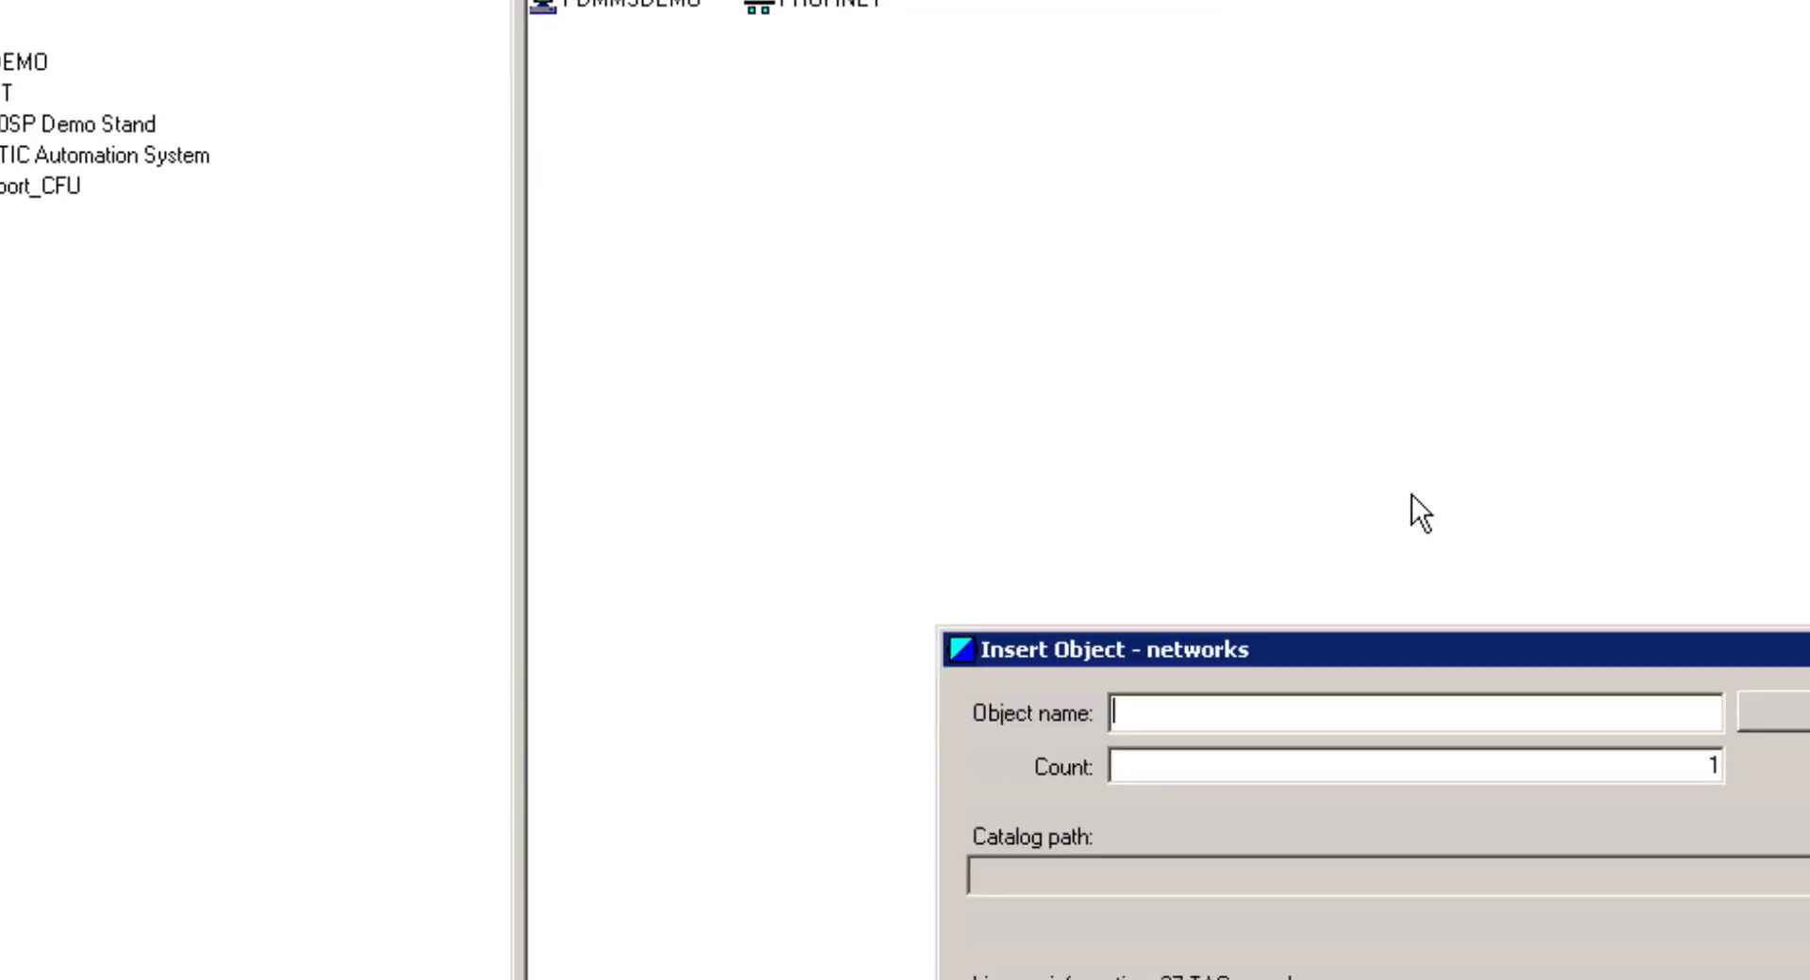
click(1221, 333)
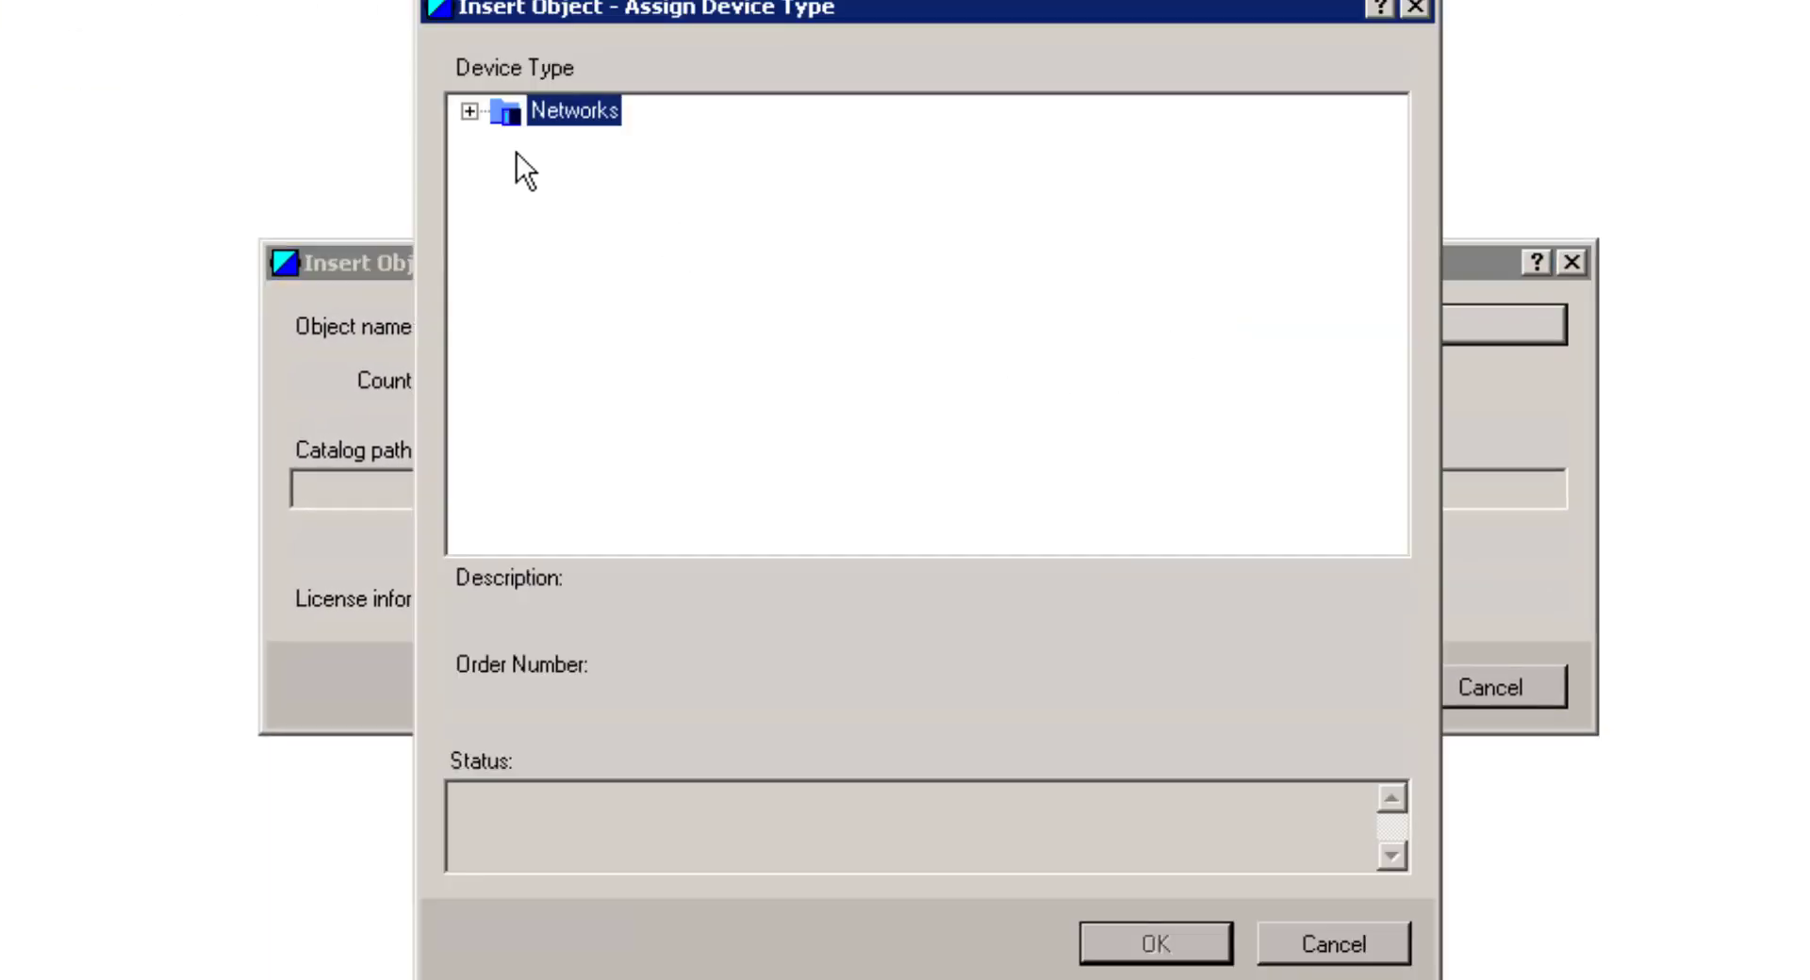
click(469, 111)
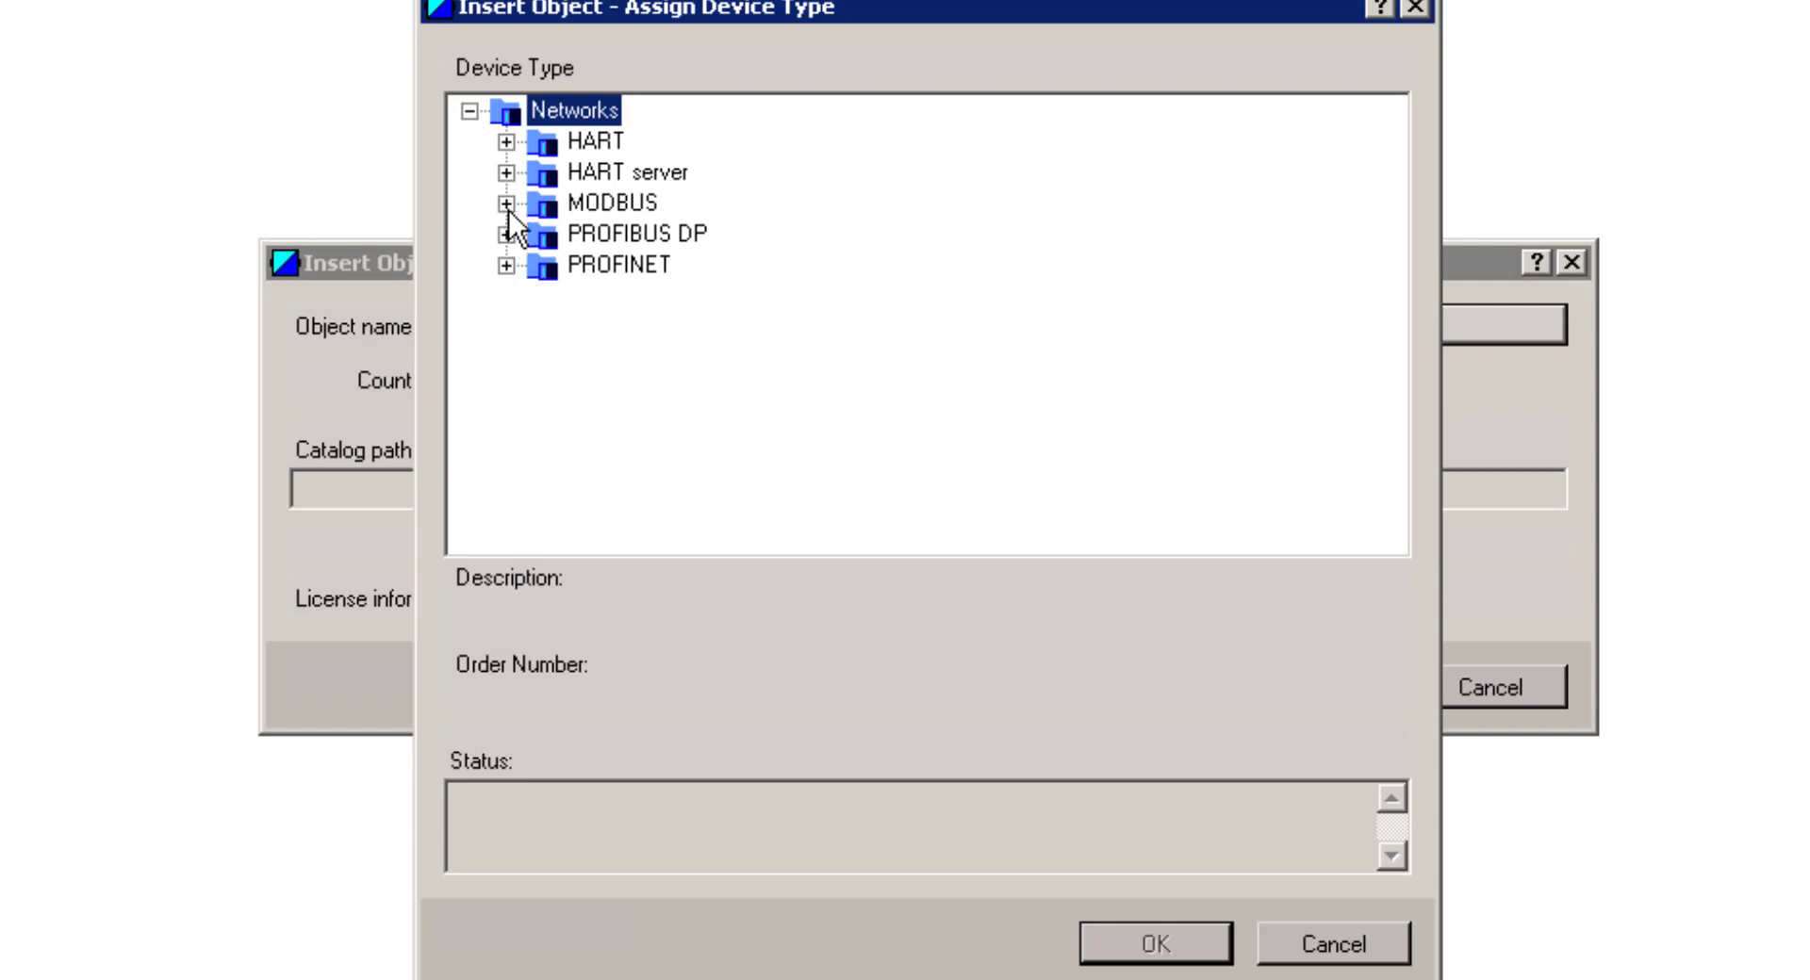
click(506, 204)
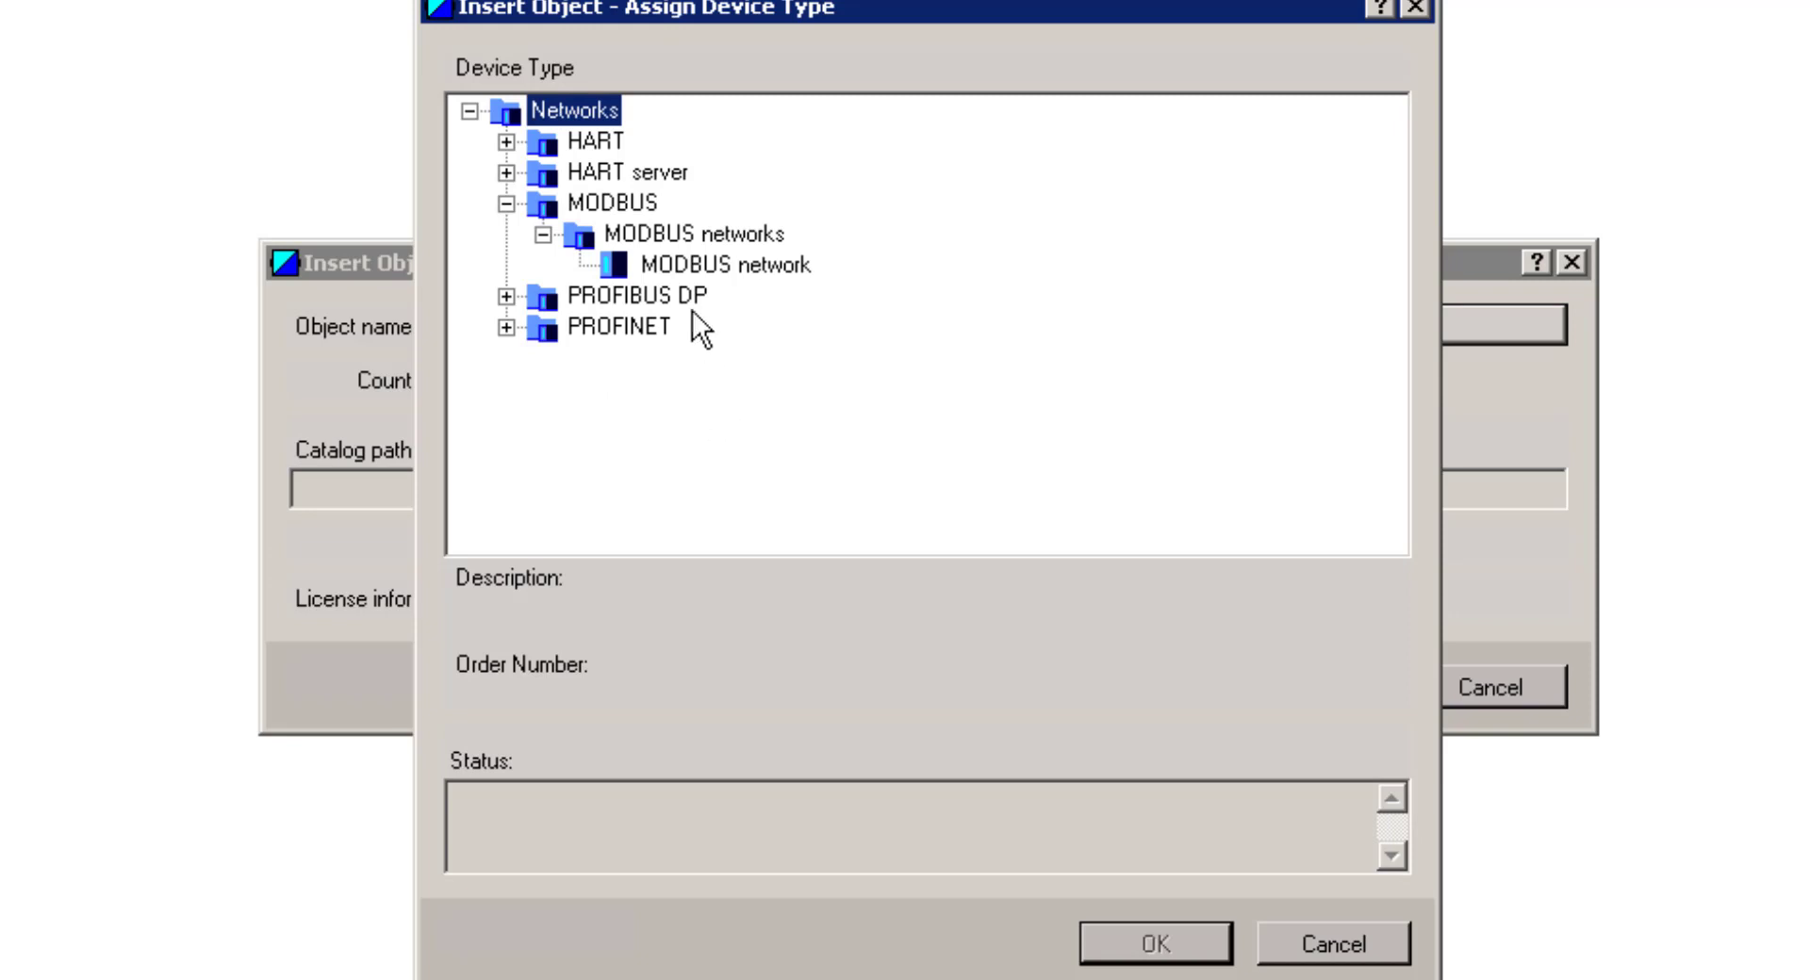
click(677, 271)
click(1122, 952)
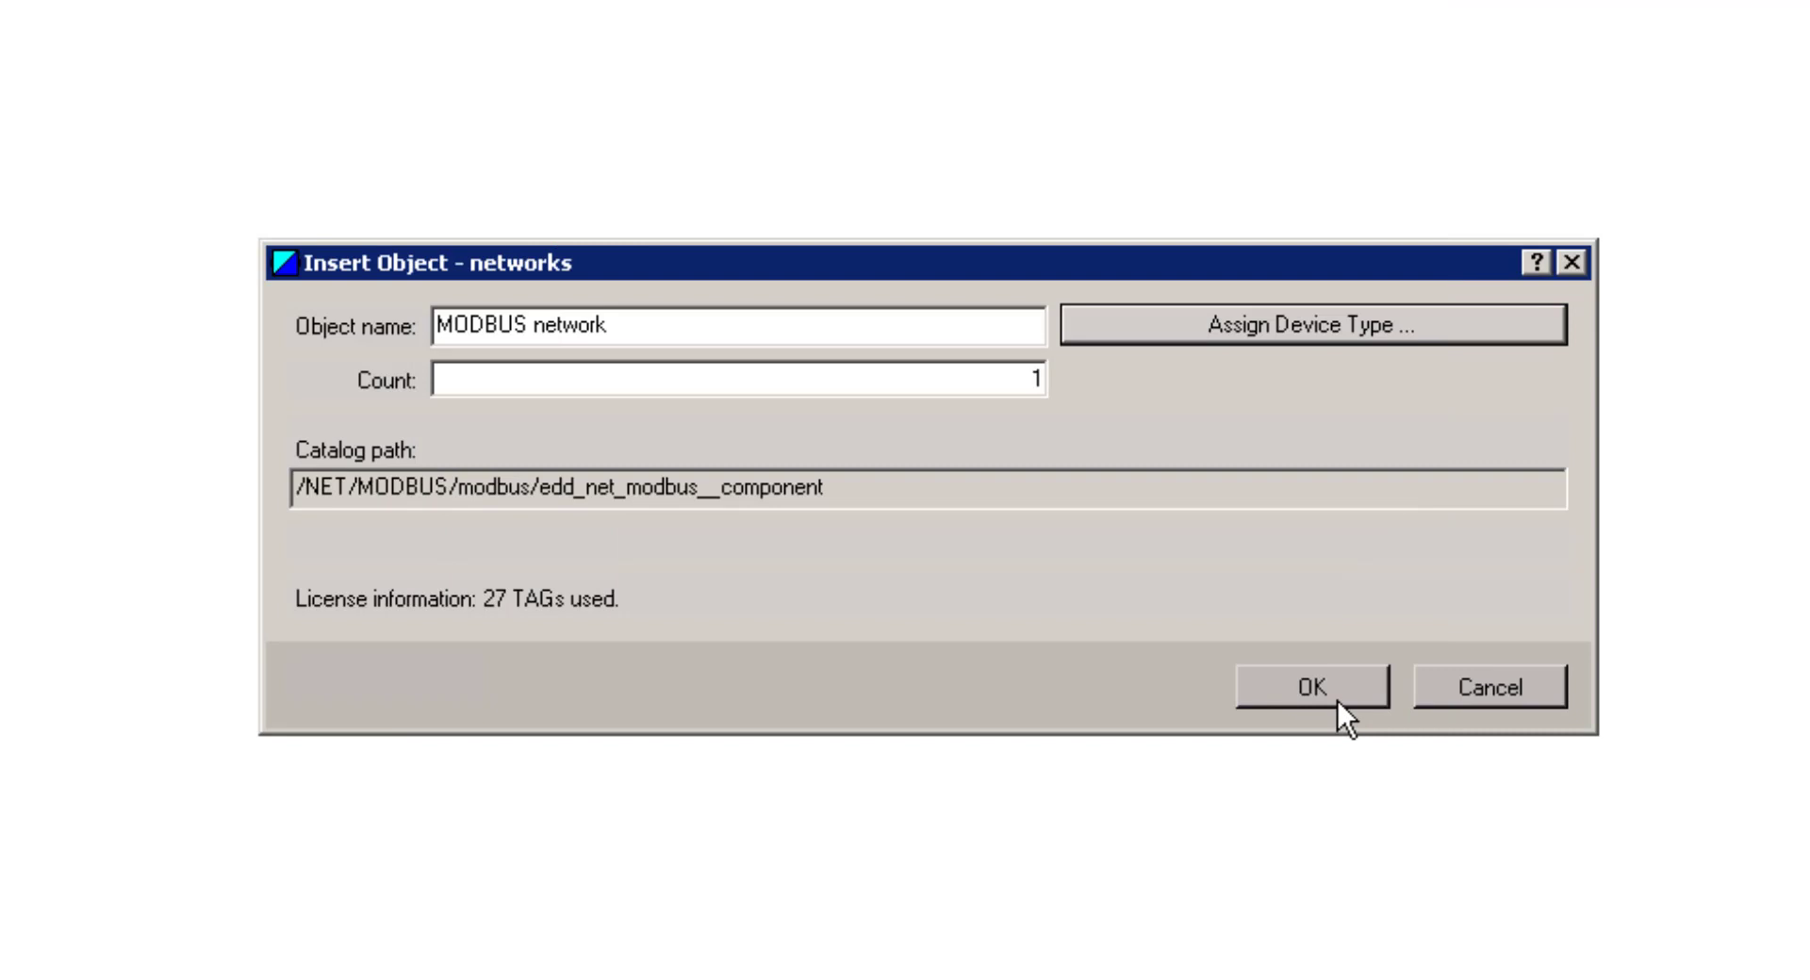
click(1338, 699)
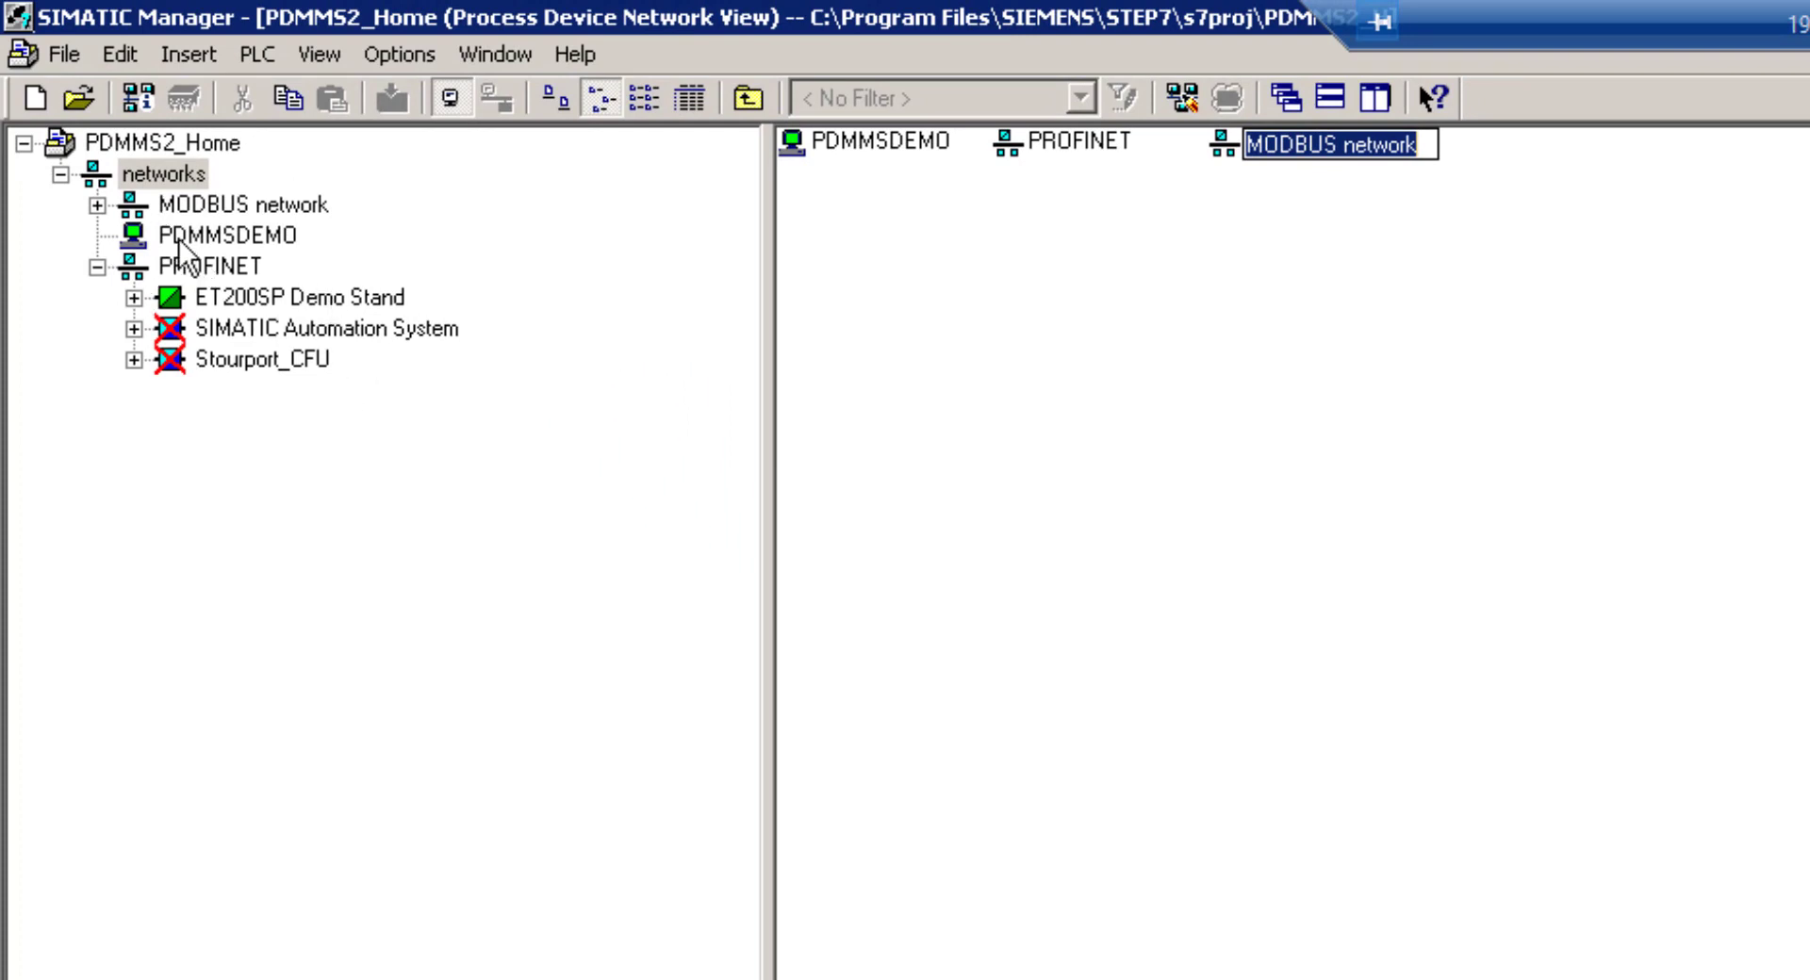
Set PDMMSDEMO's COM Port Interface transmission rate to 19200 bits/s in its Object Properties
click(203, 238)
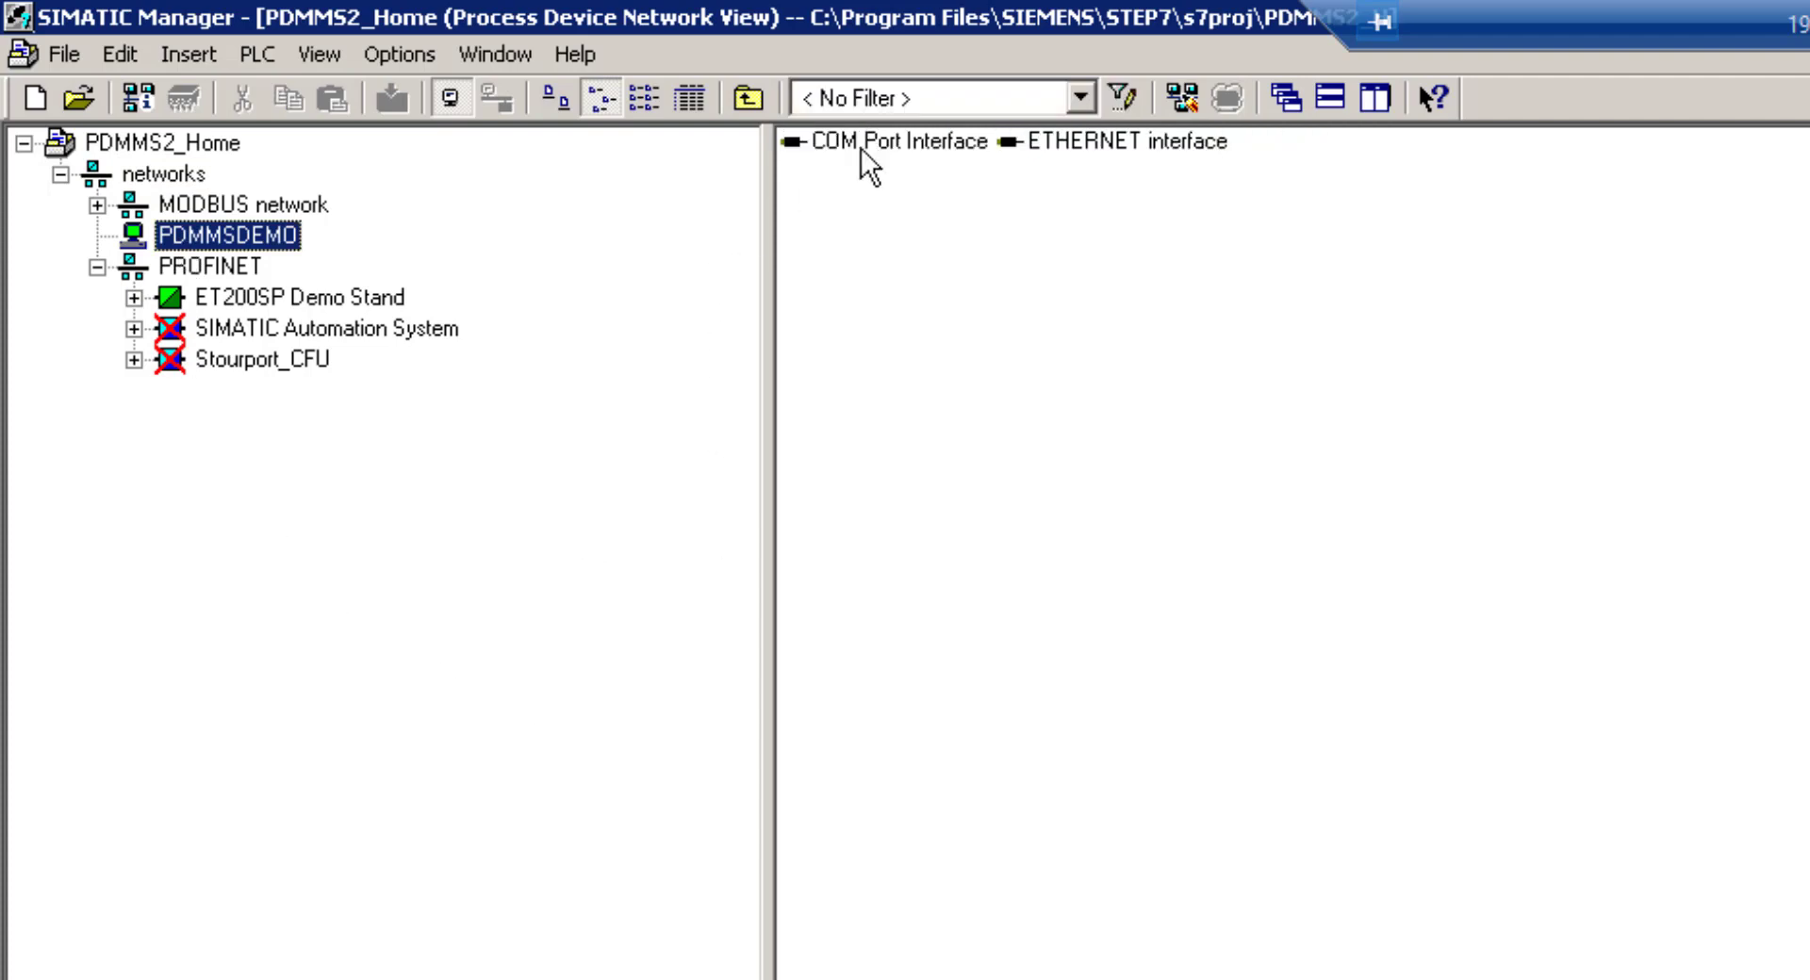
click(868, 149)
right_click(862, 158)
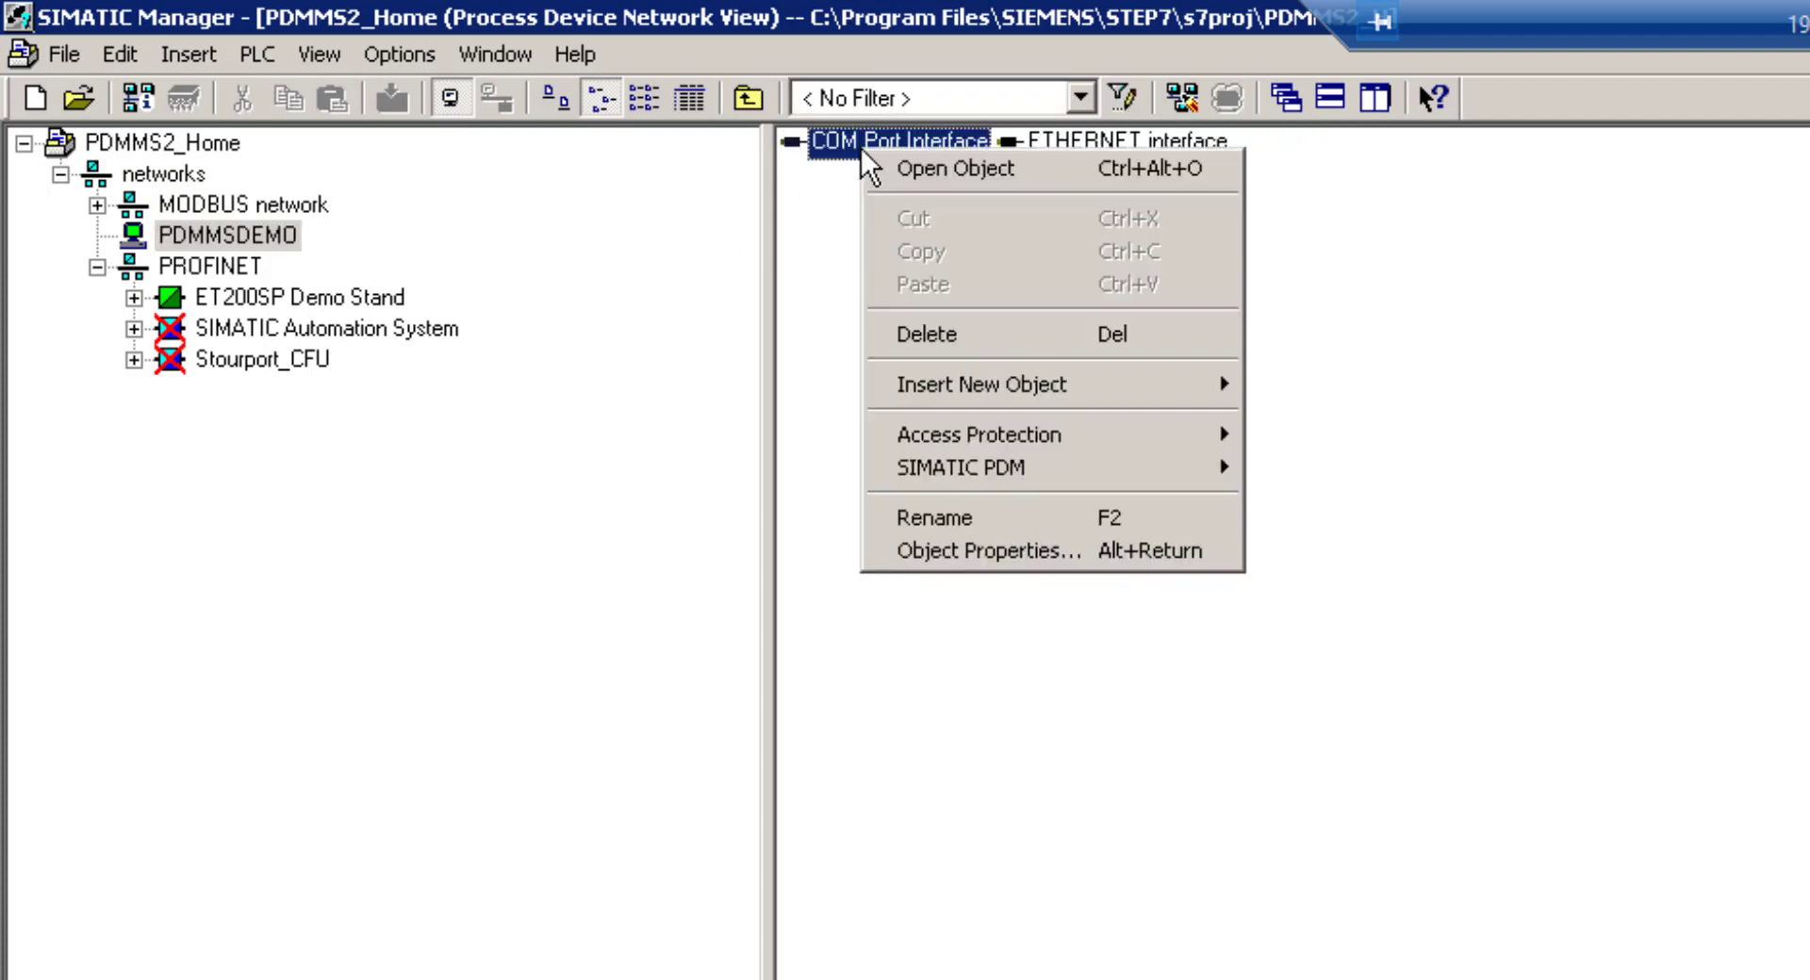
click(971, 554)
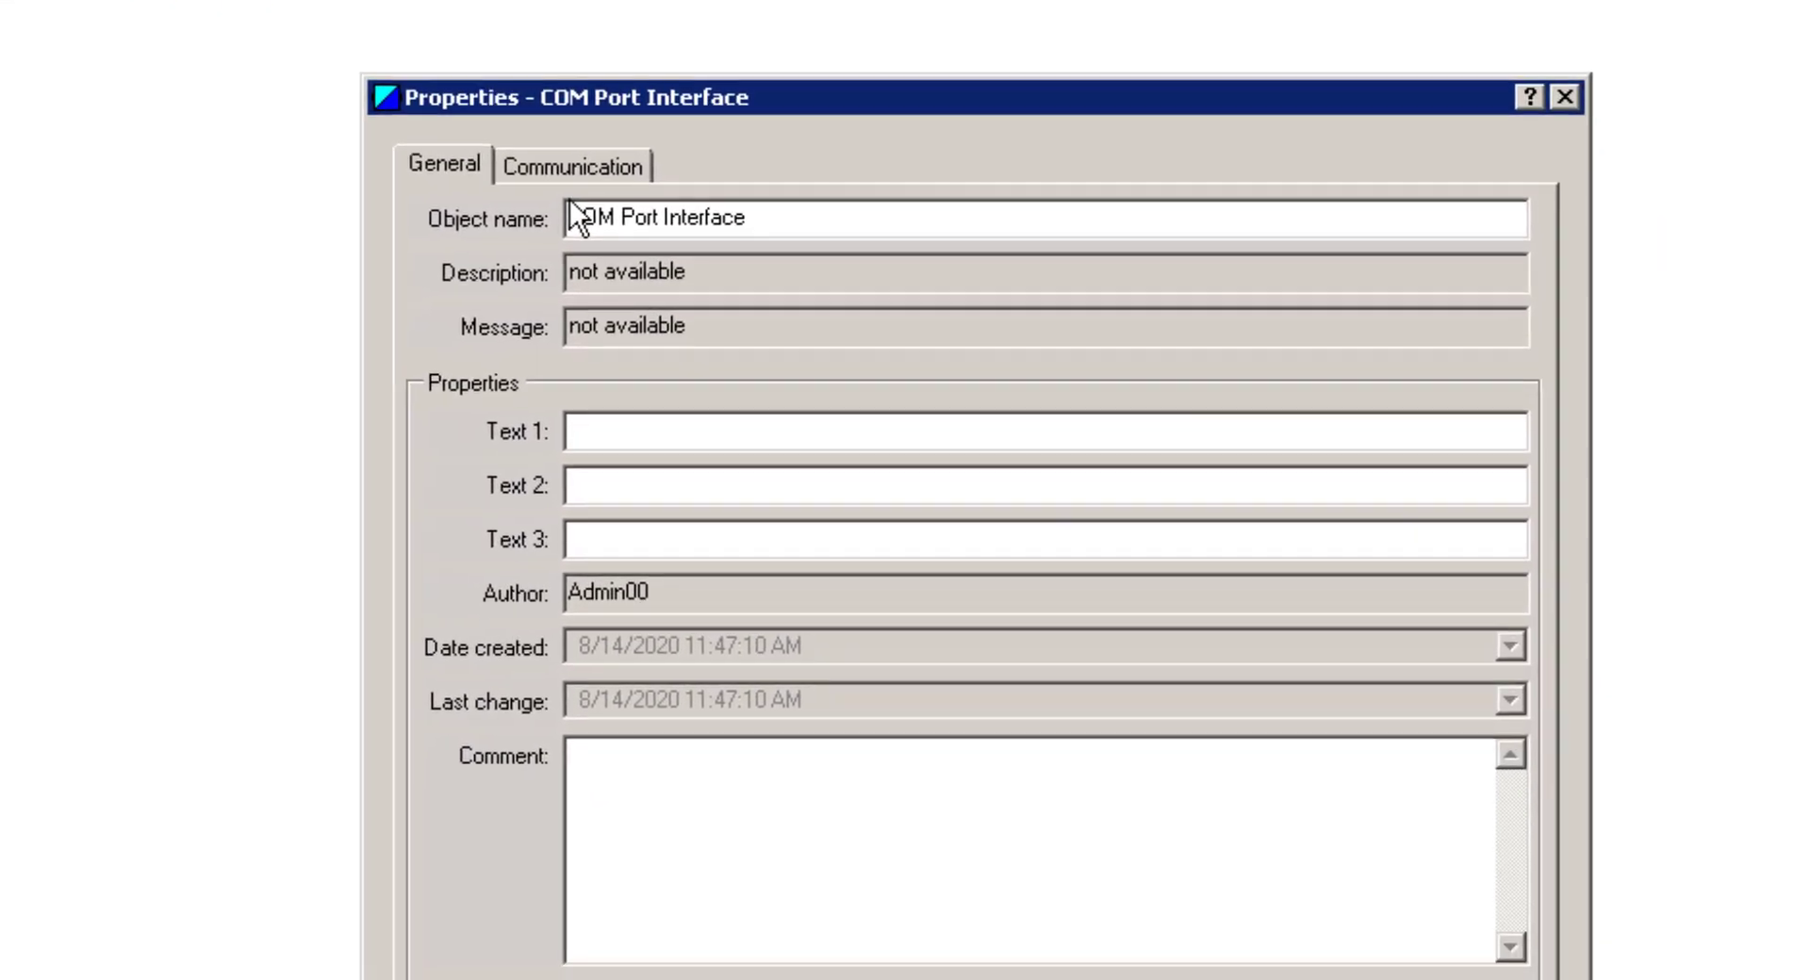
click(1395, 443)
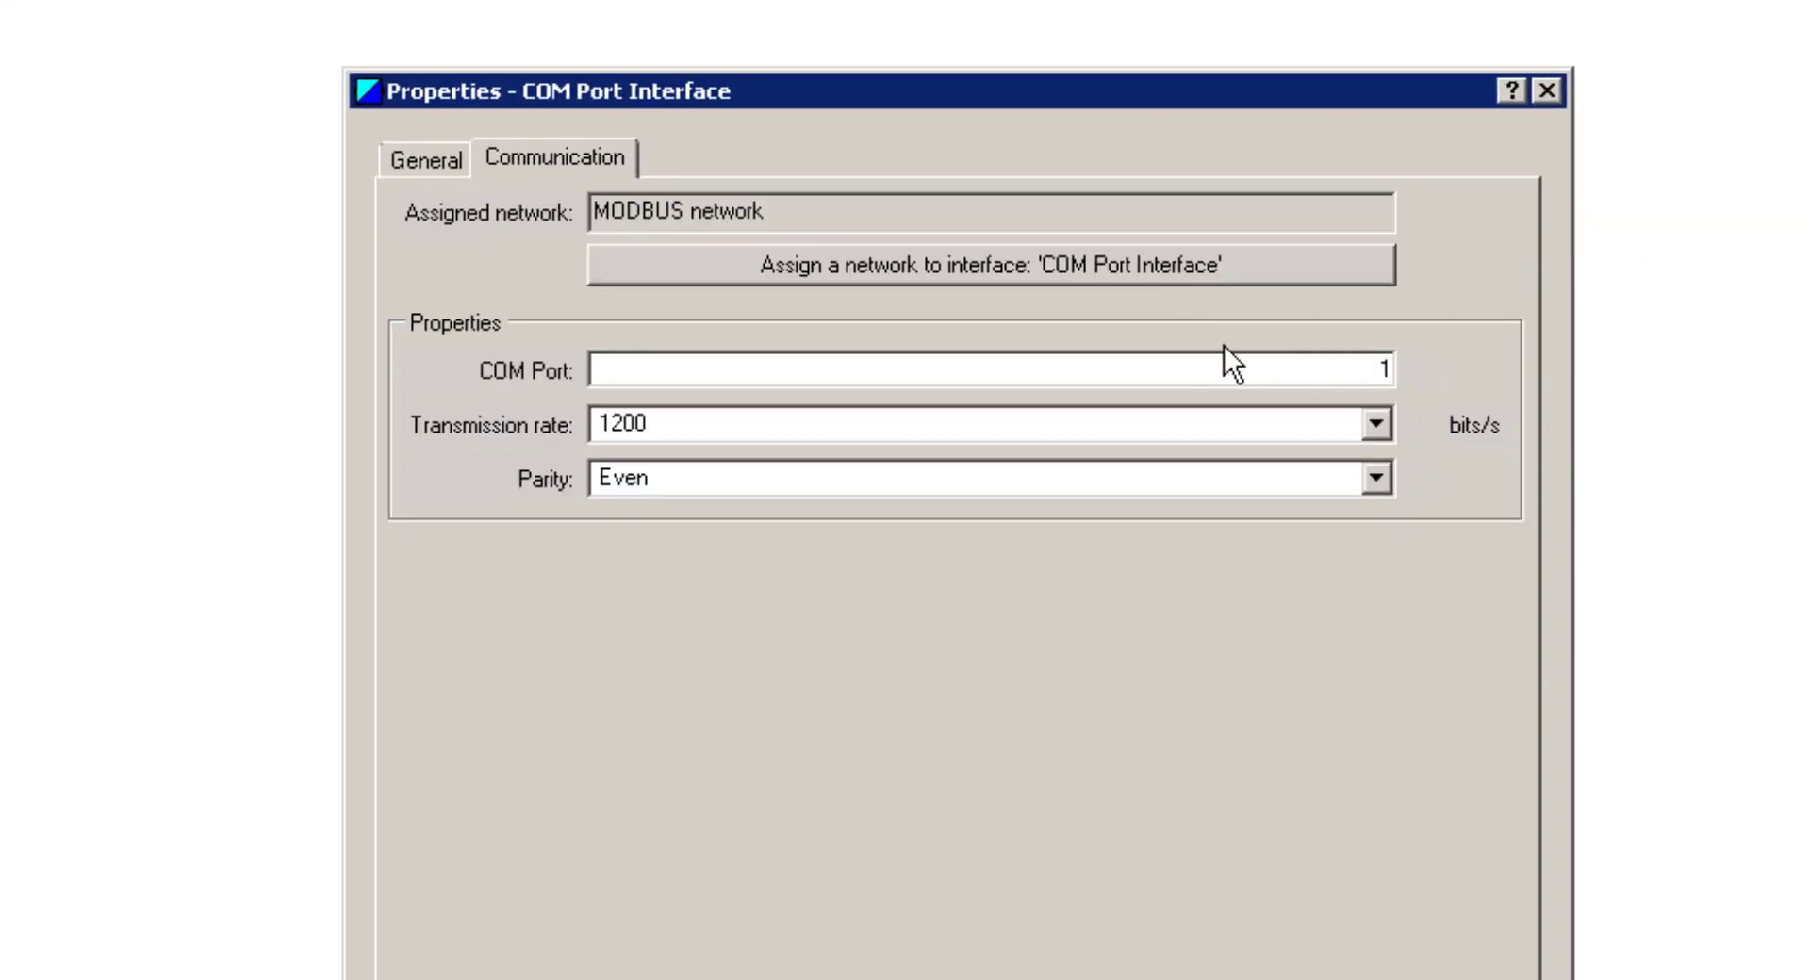
click(1360, 373)
click(1373, 425)
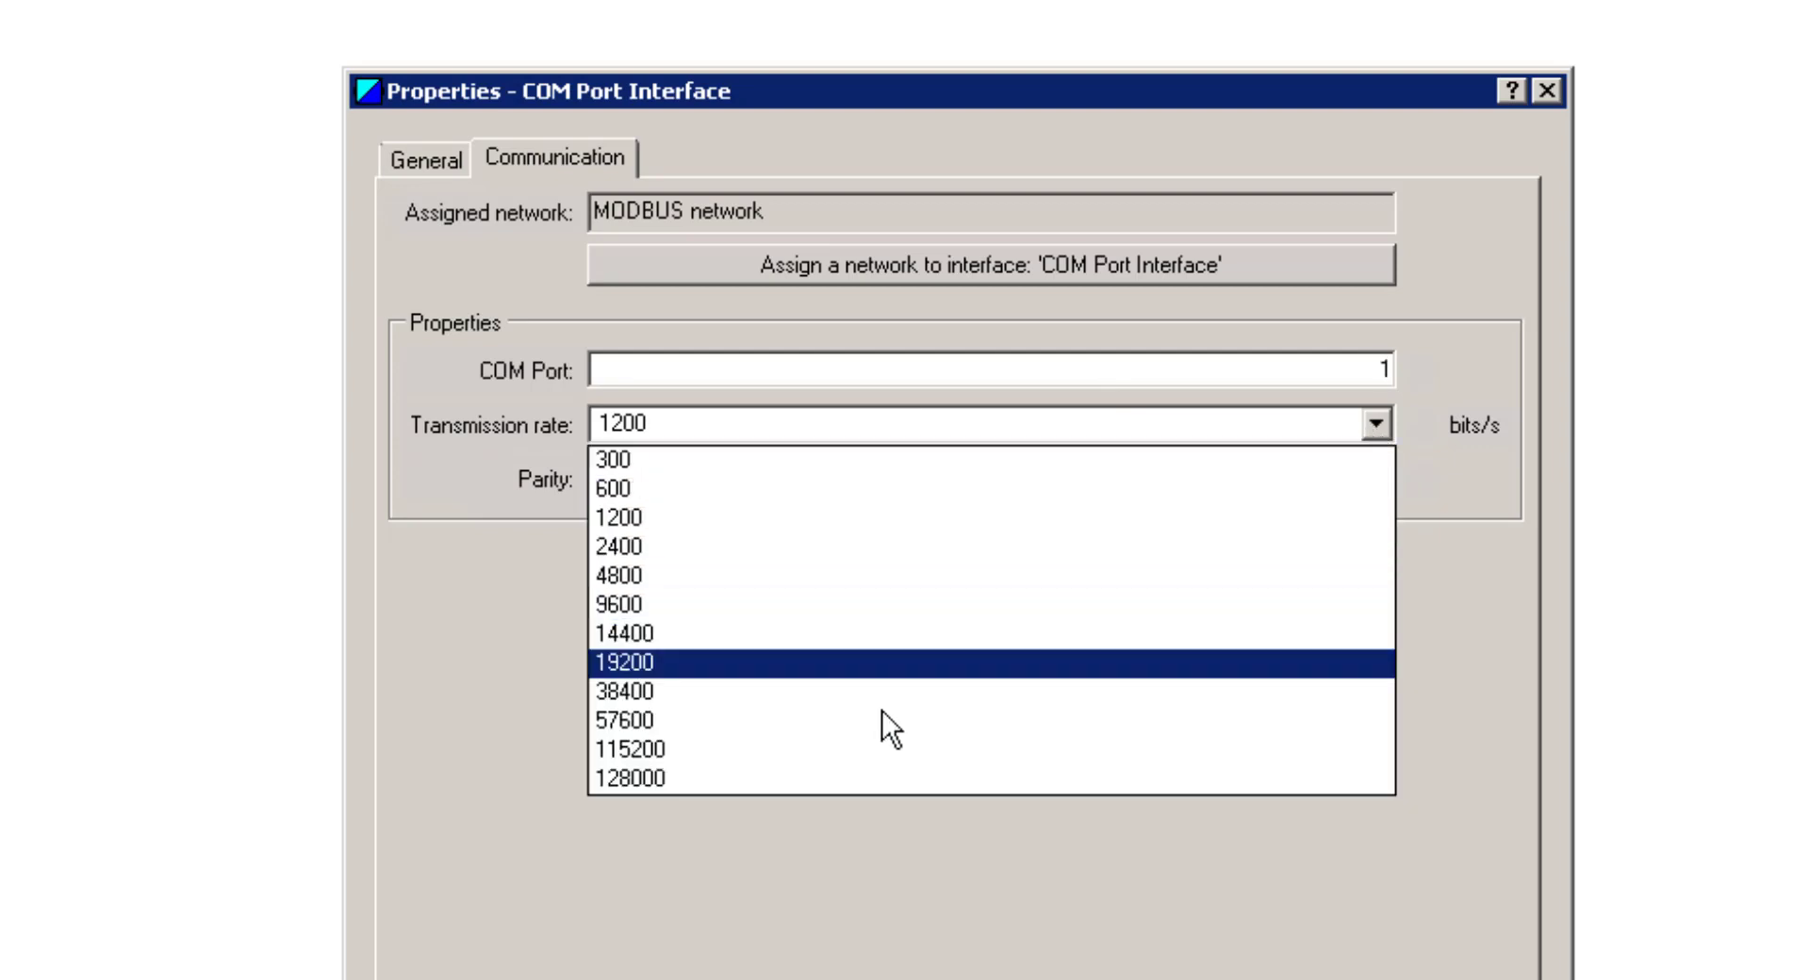
click(851, 666)
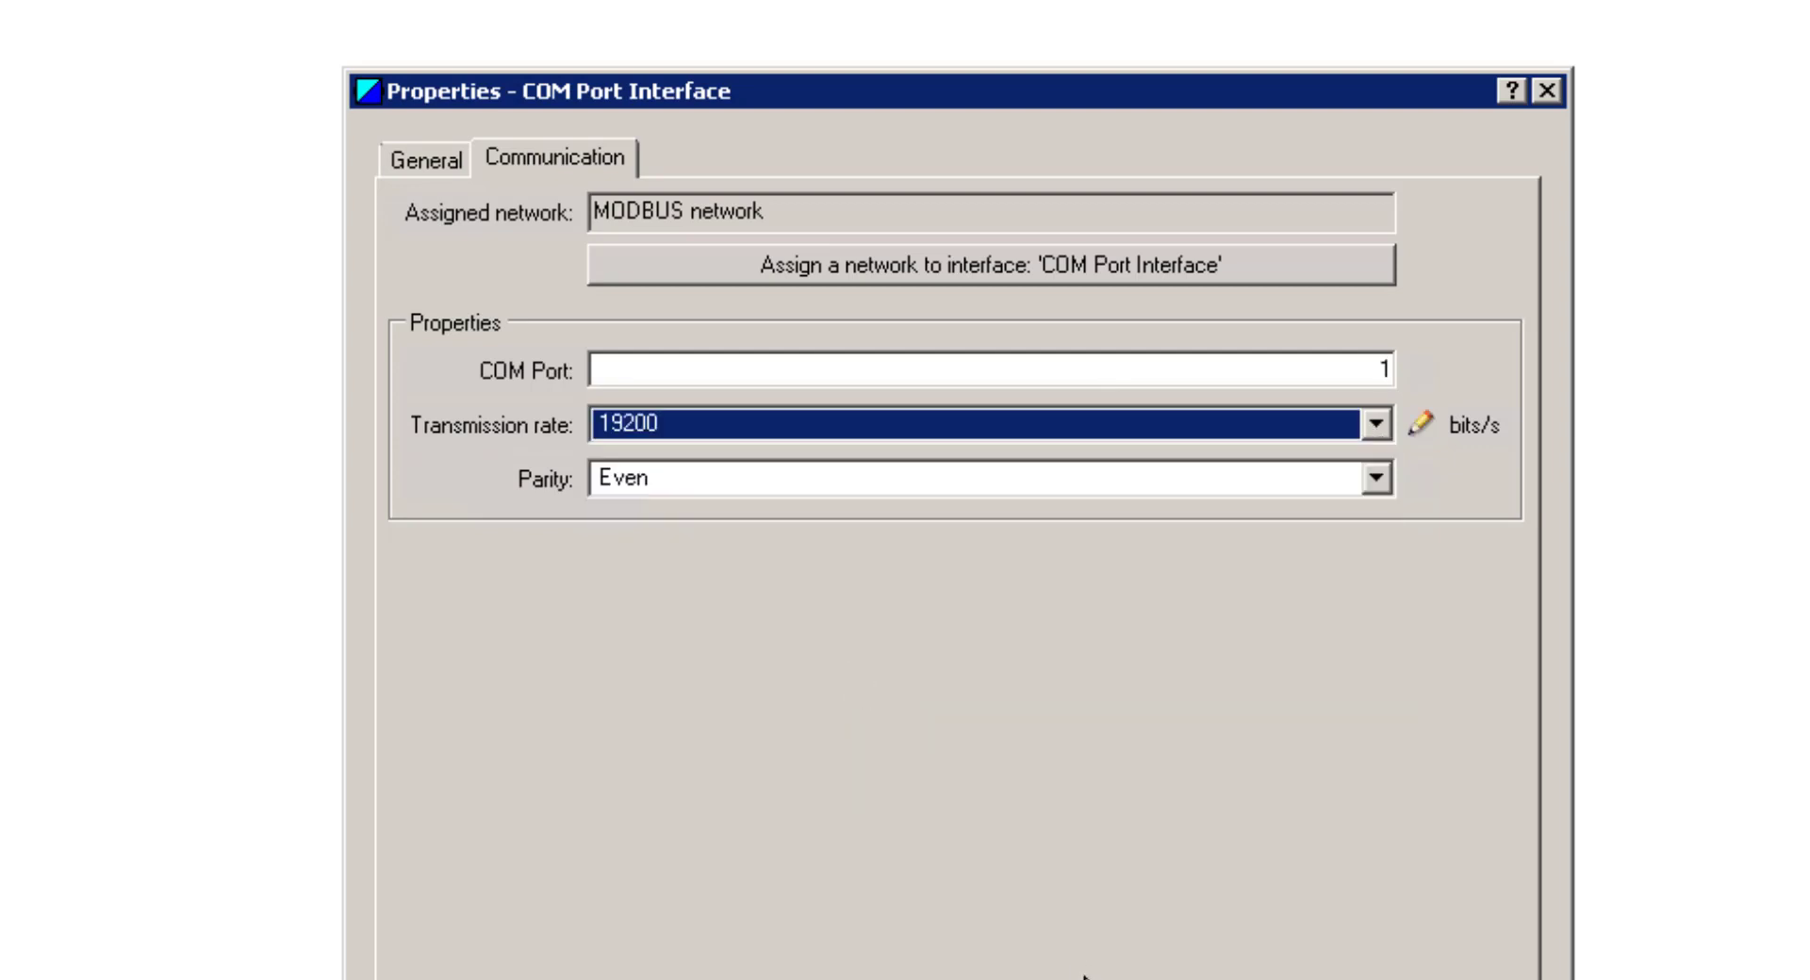
key(Return)
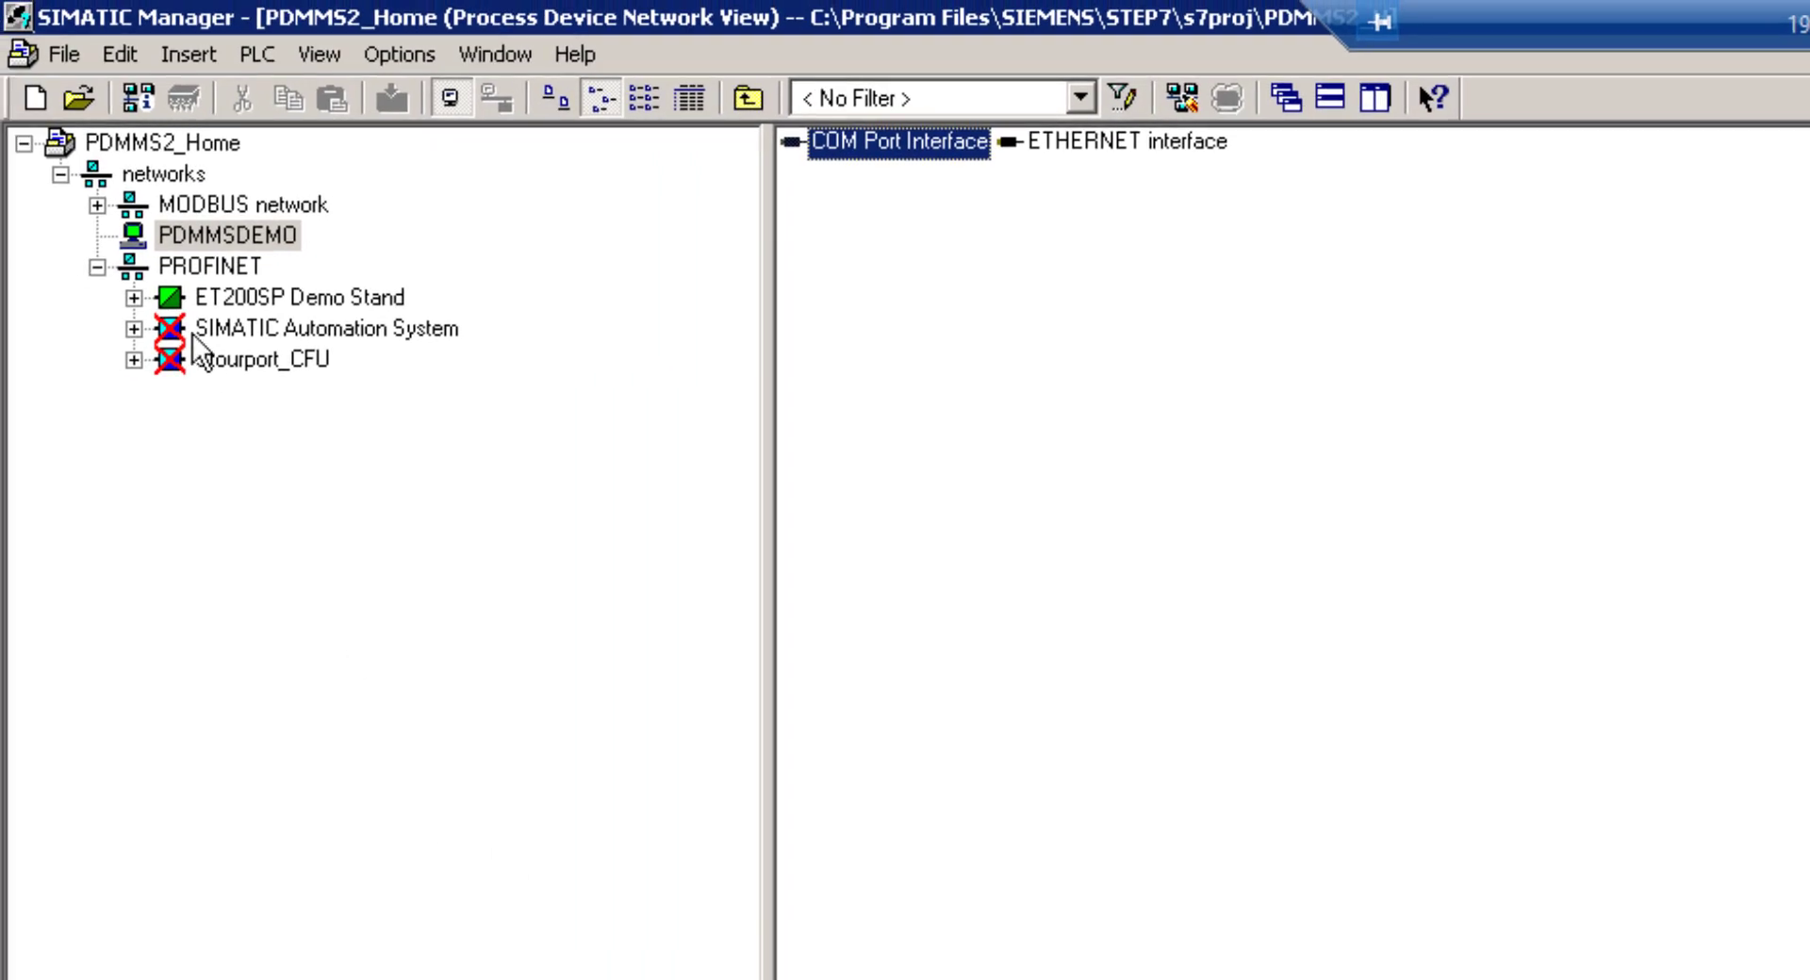
Expand and select the MODBUS network, keeping its existing name
click(97, 204)
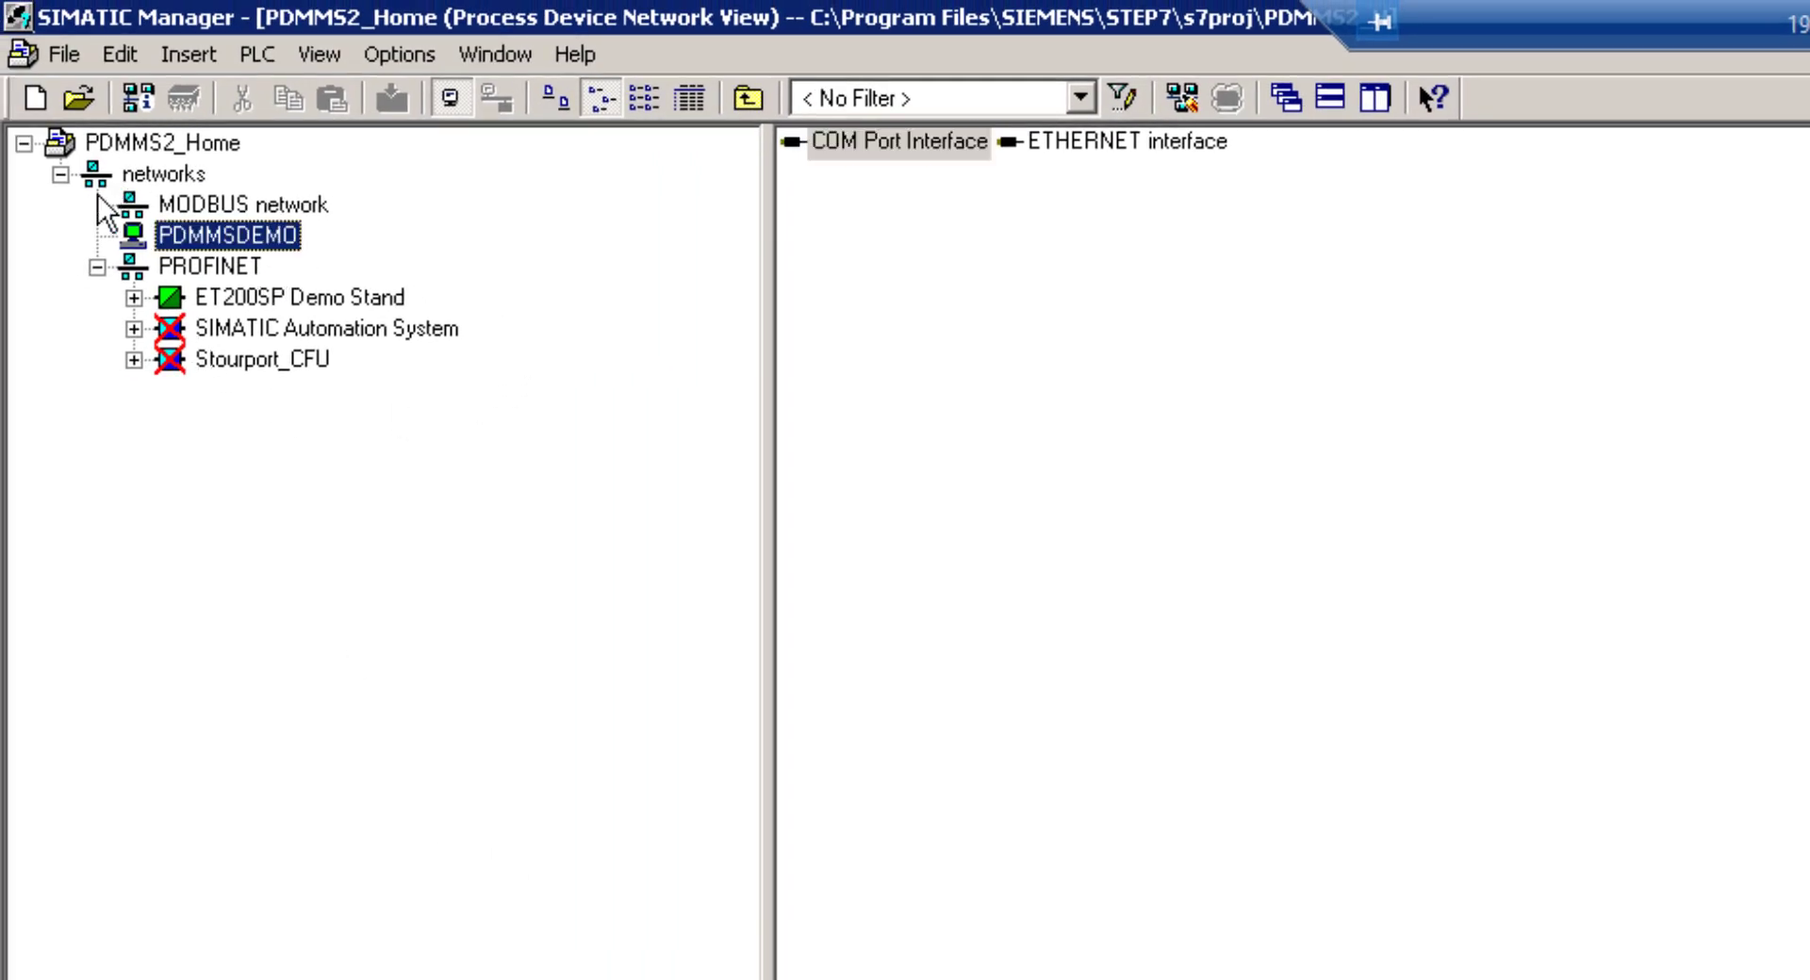
click(216, 200)
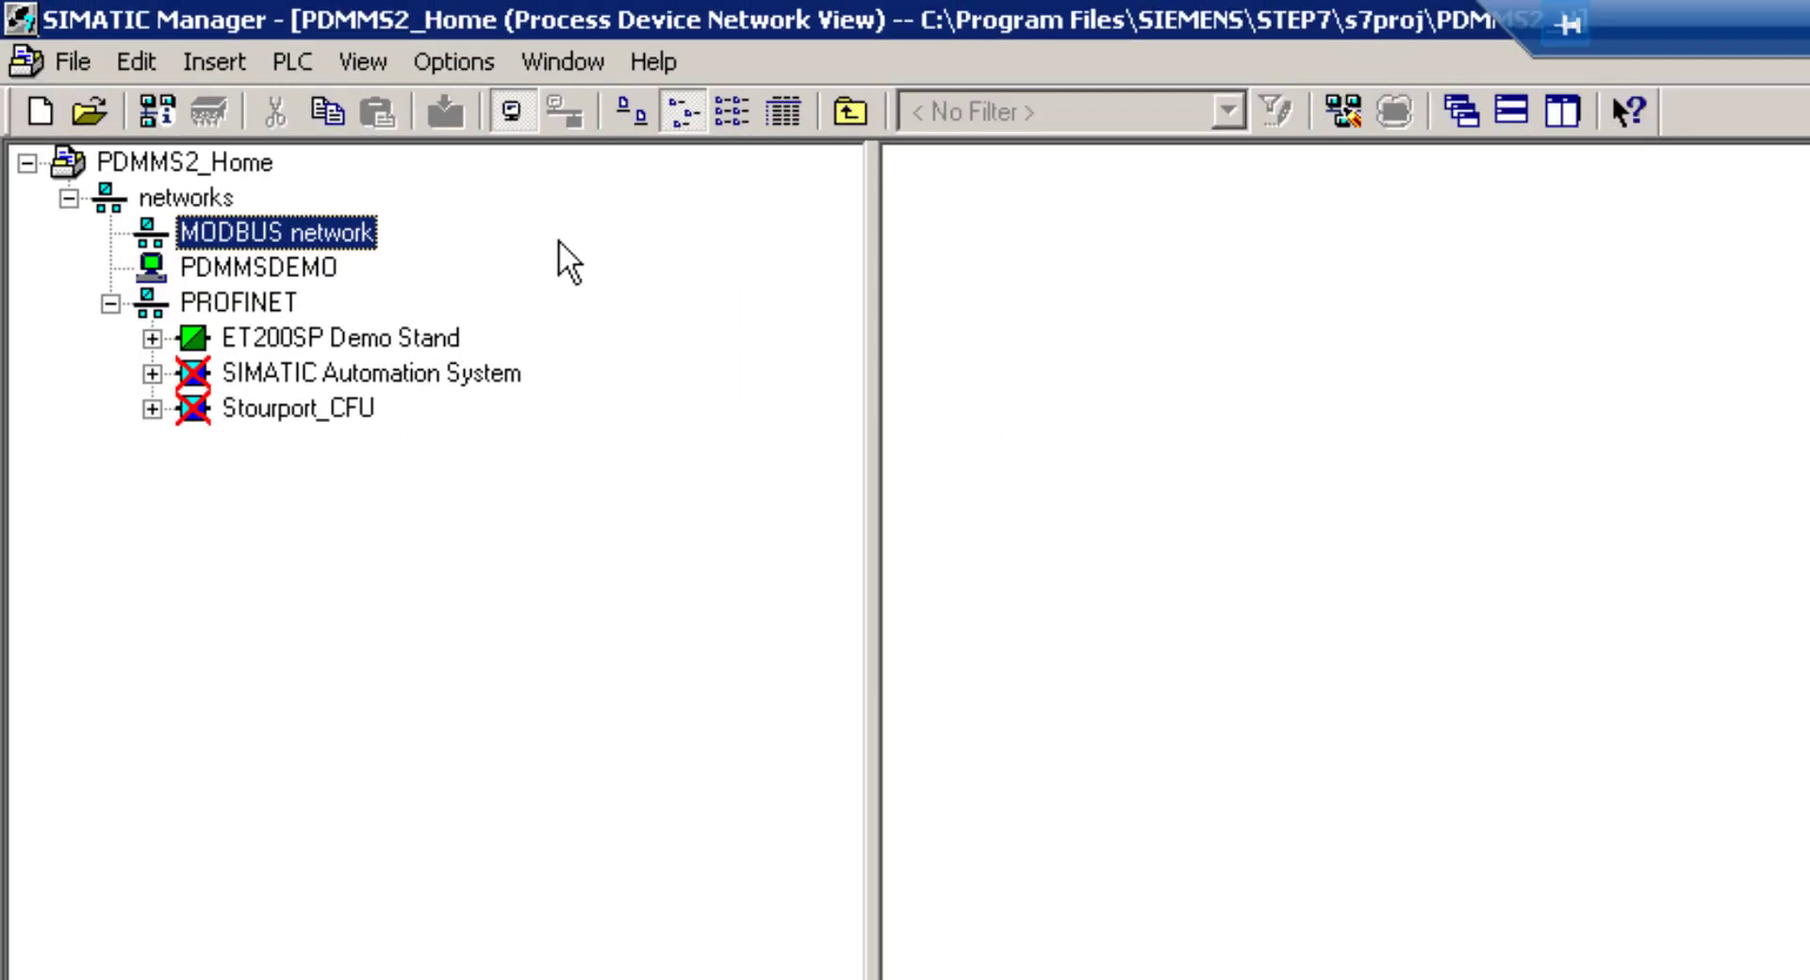
right_click(269, 224)
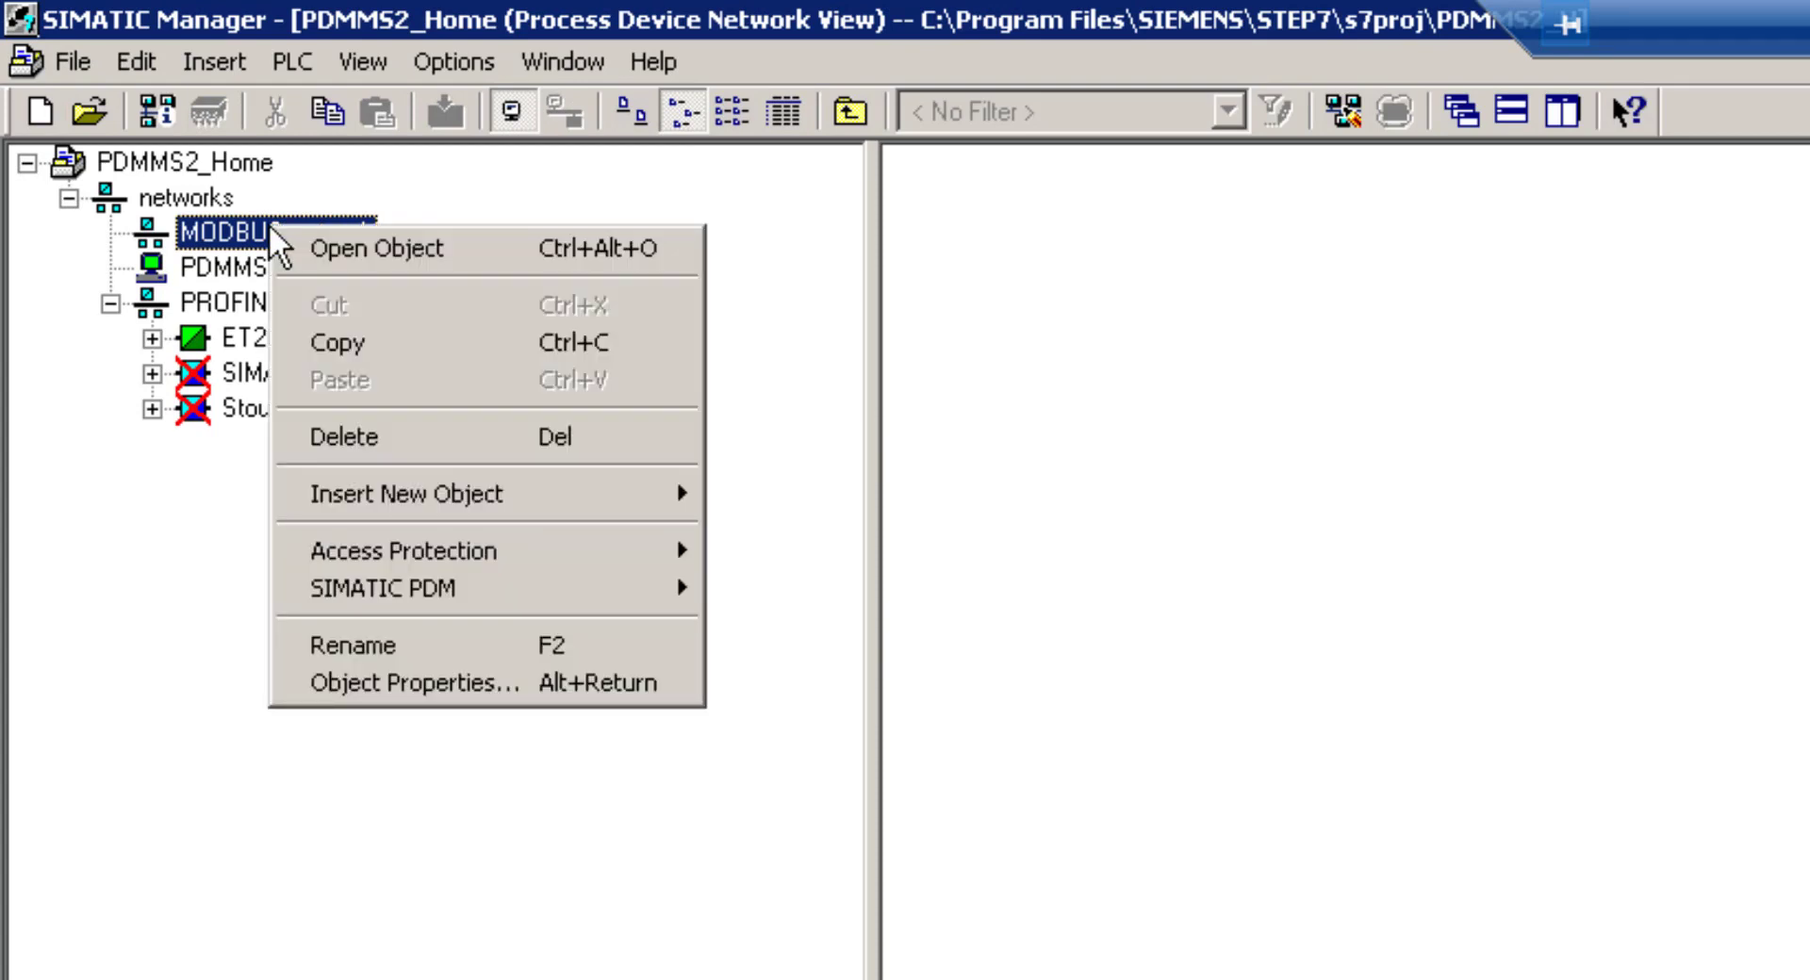
click(264, 228)
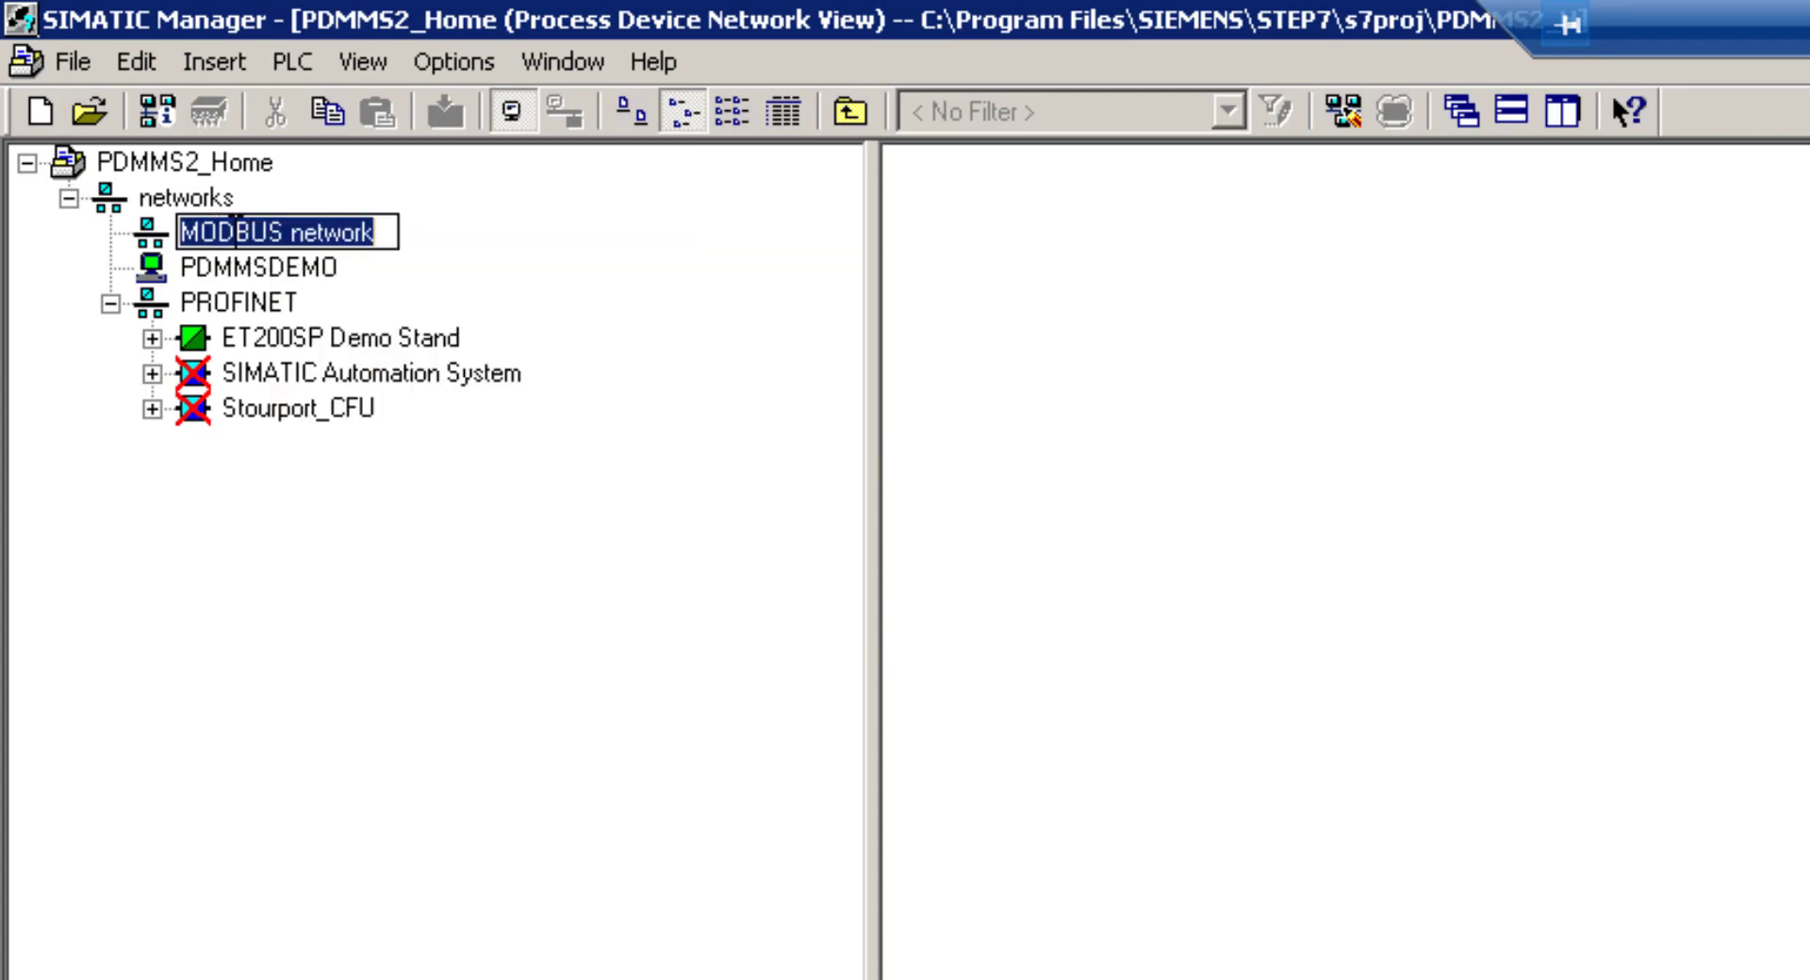
key(Return)
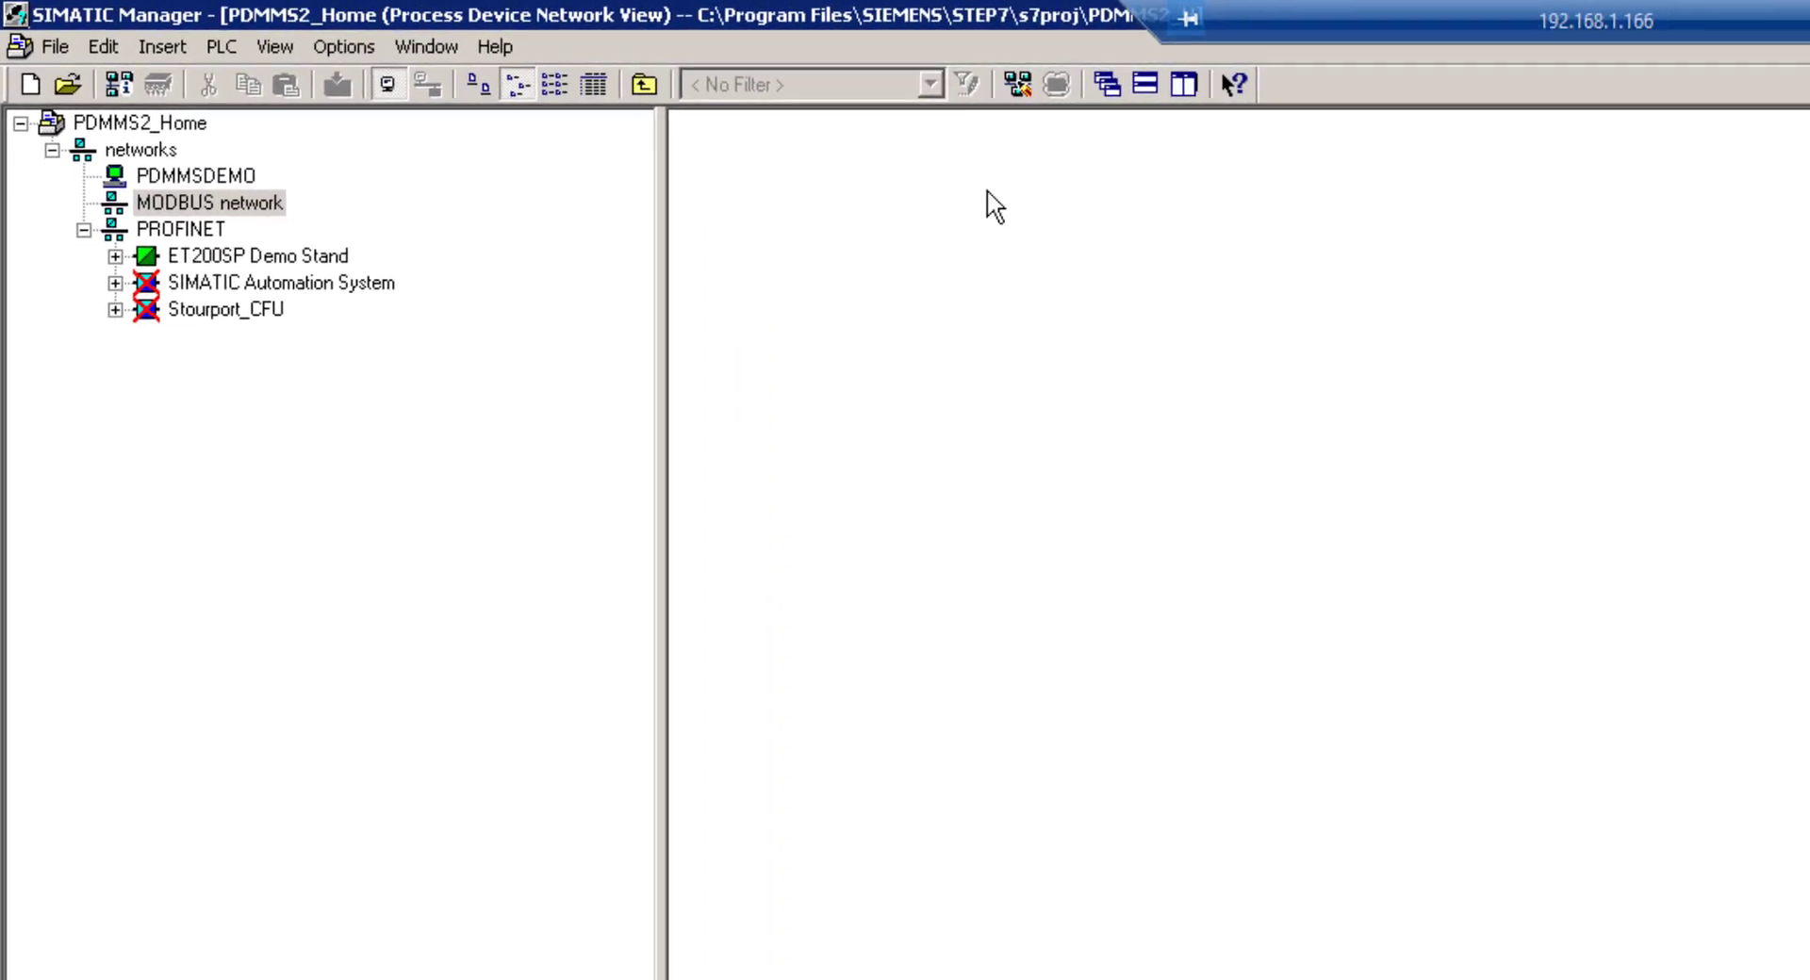
Insert a new object into the MODBUS network with device type SITRANS FC410 (Flow > Coriolis)
right_click(1351, 259)
mouse_move(1135, 389)
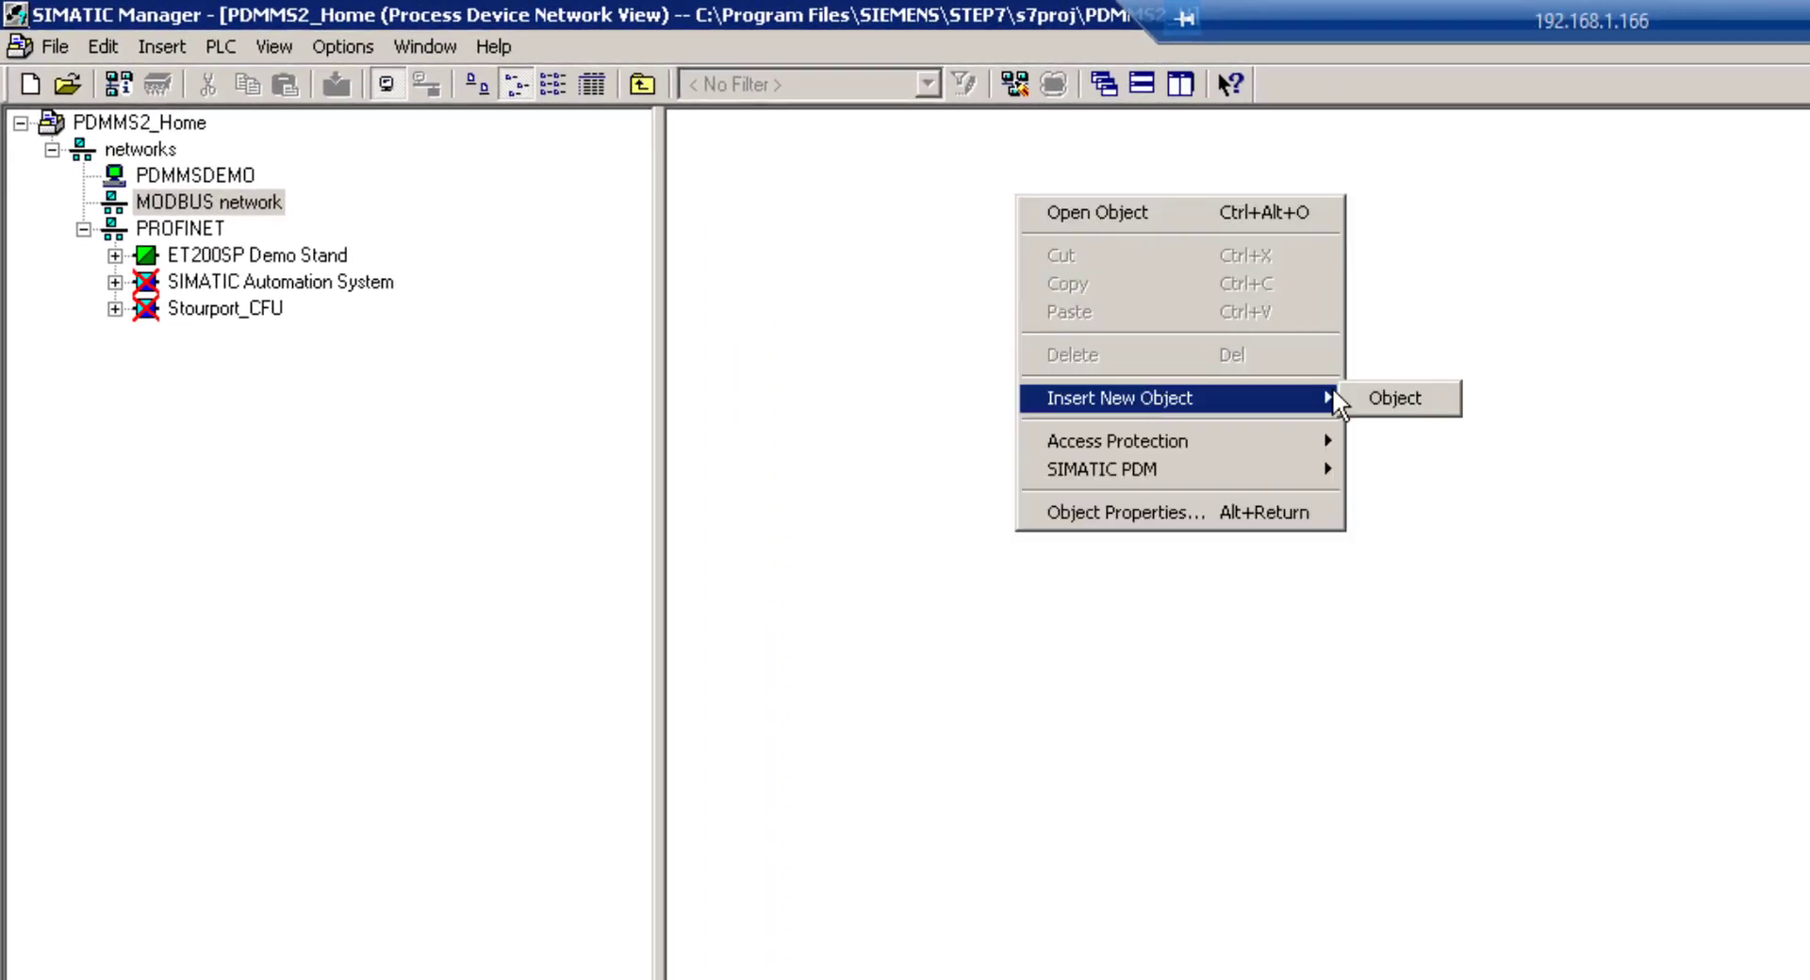
click(1441, 389)
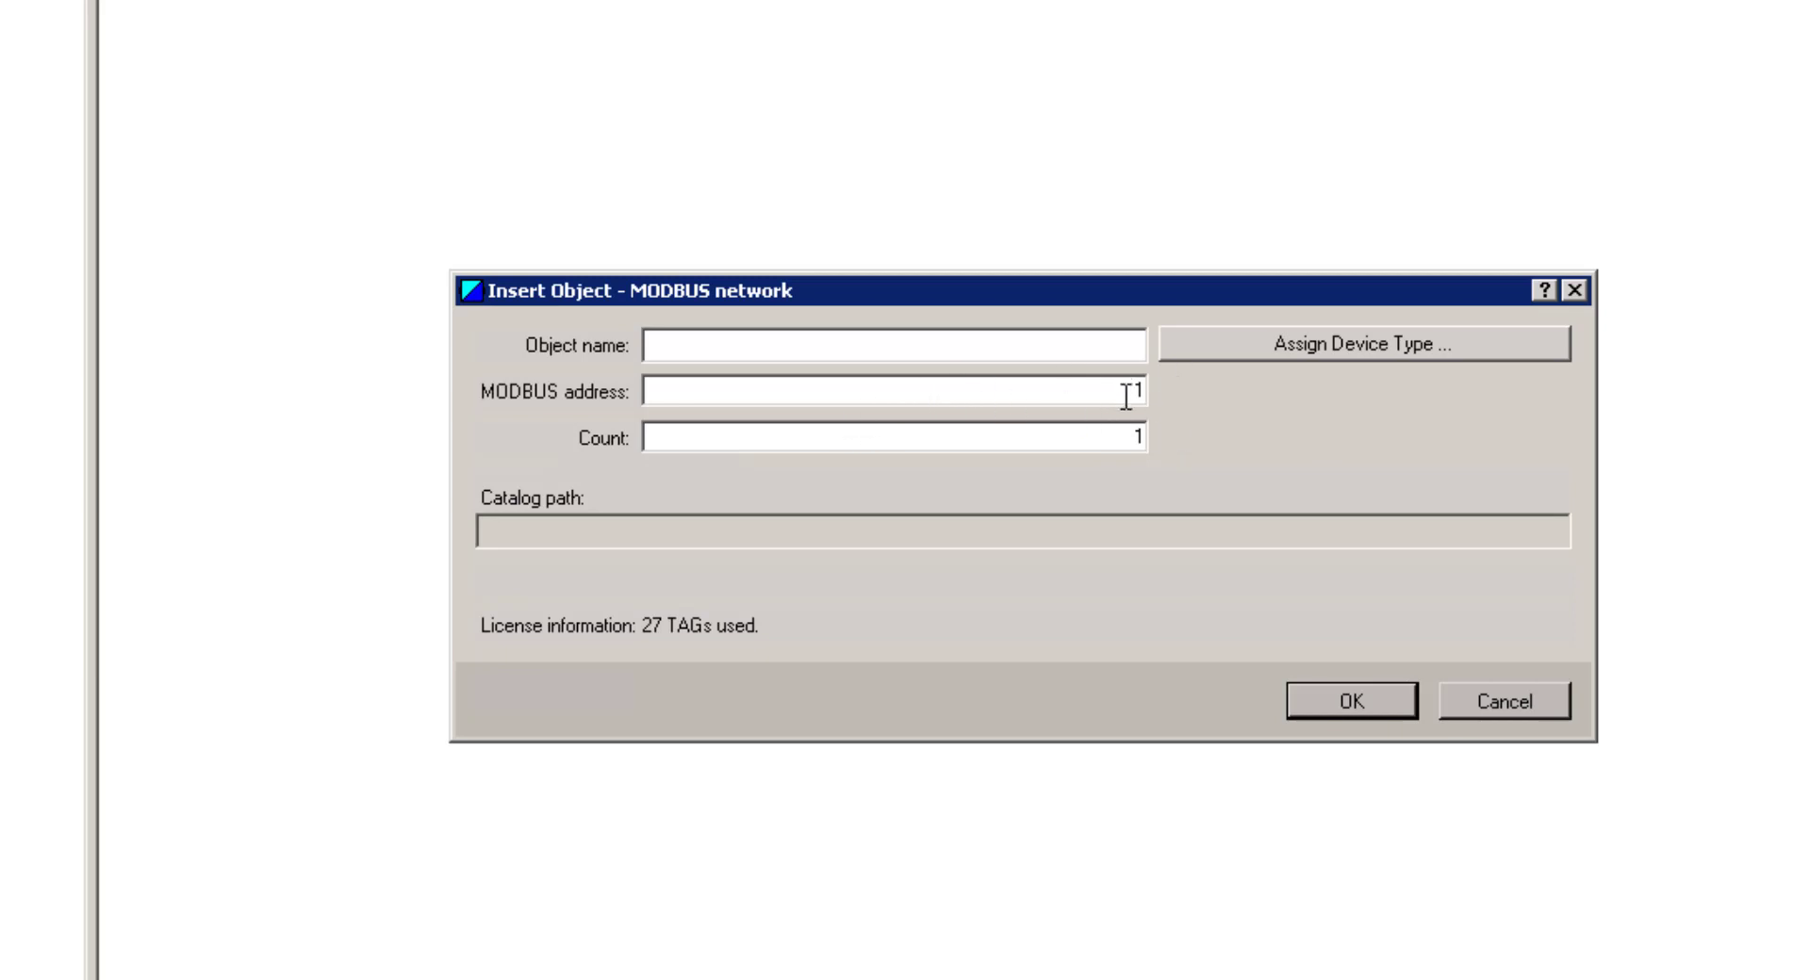
click(1272, 338)
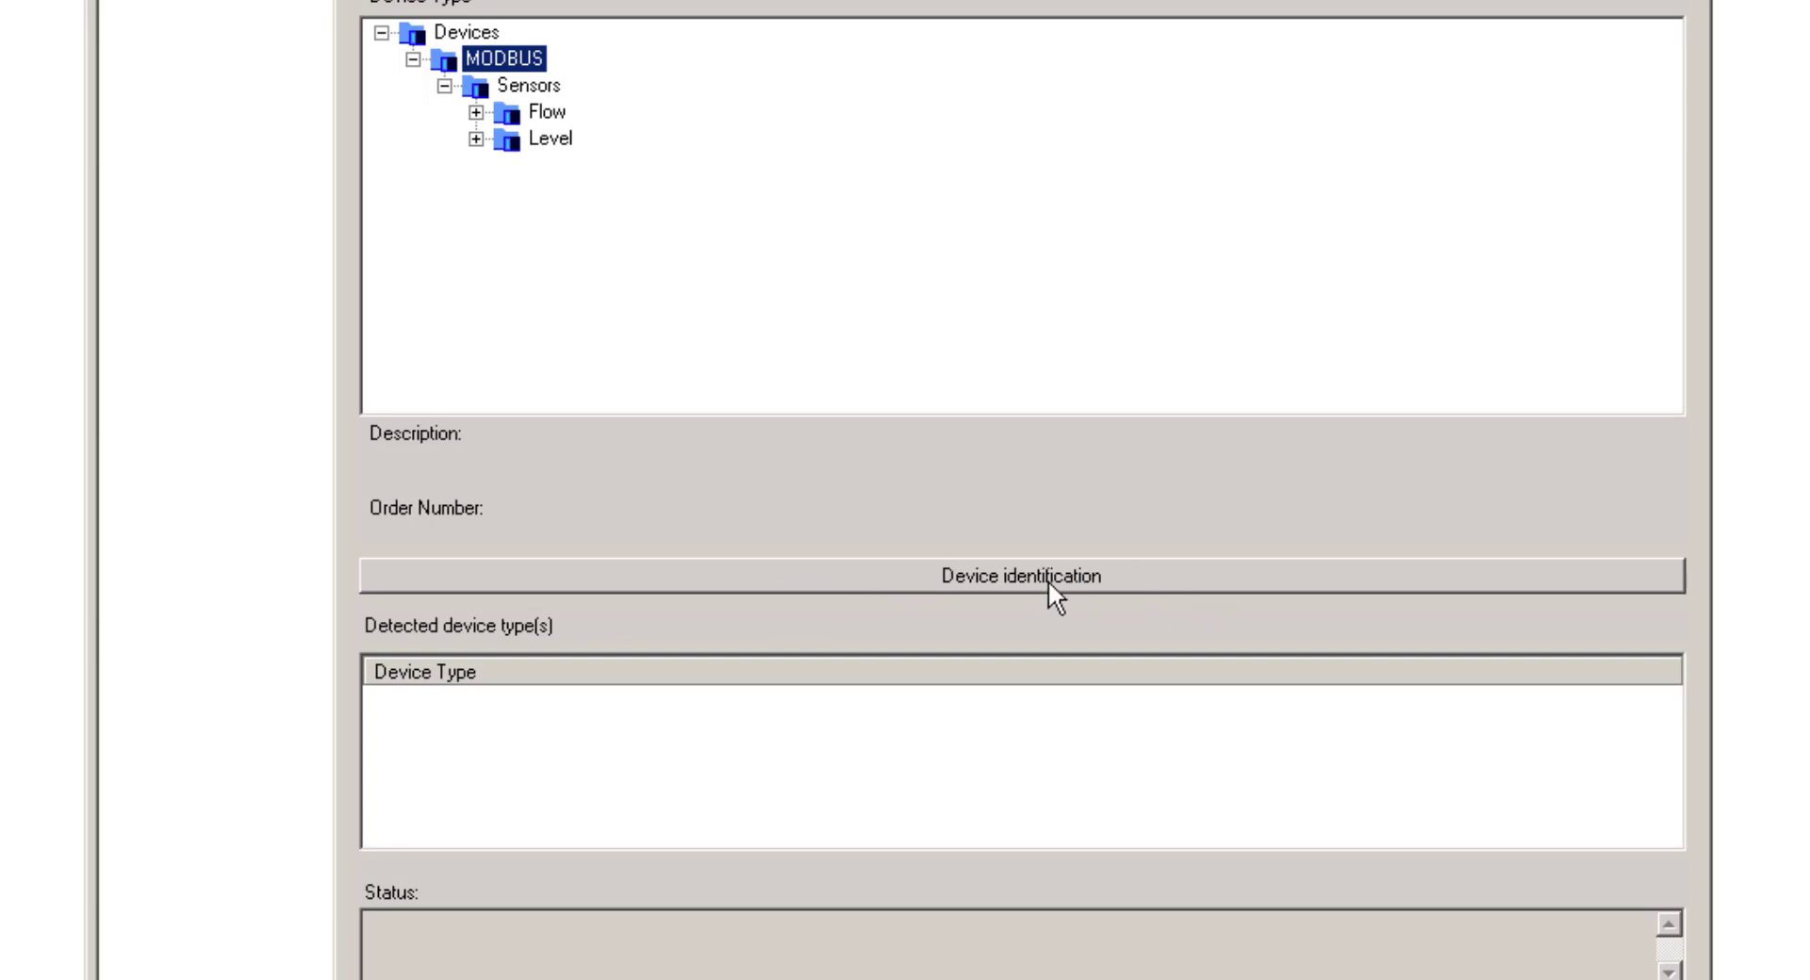
click(1048, 577)
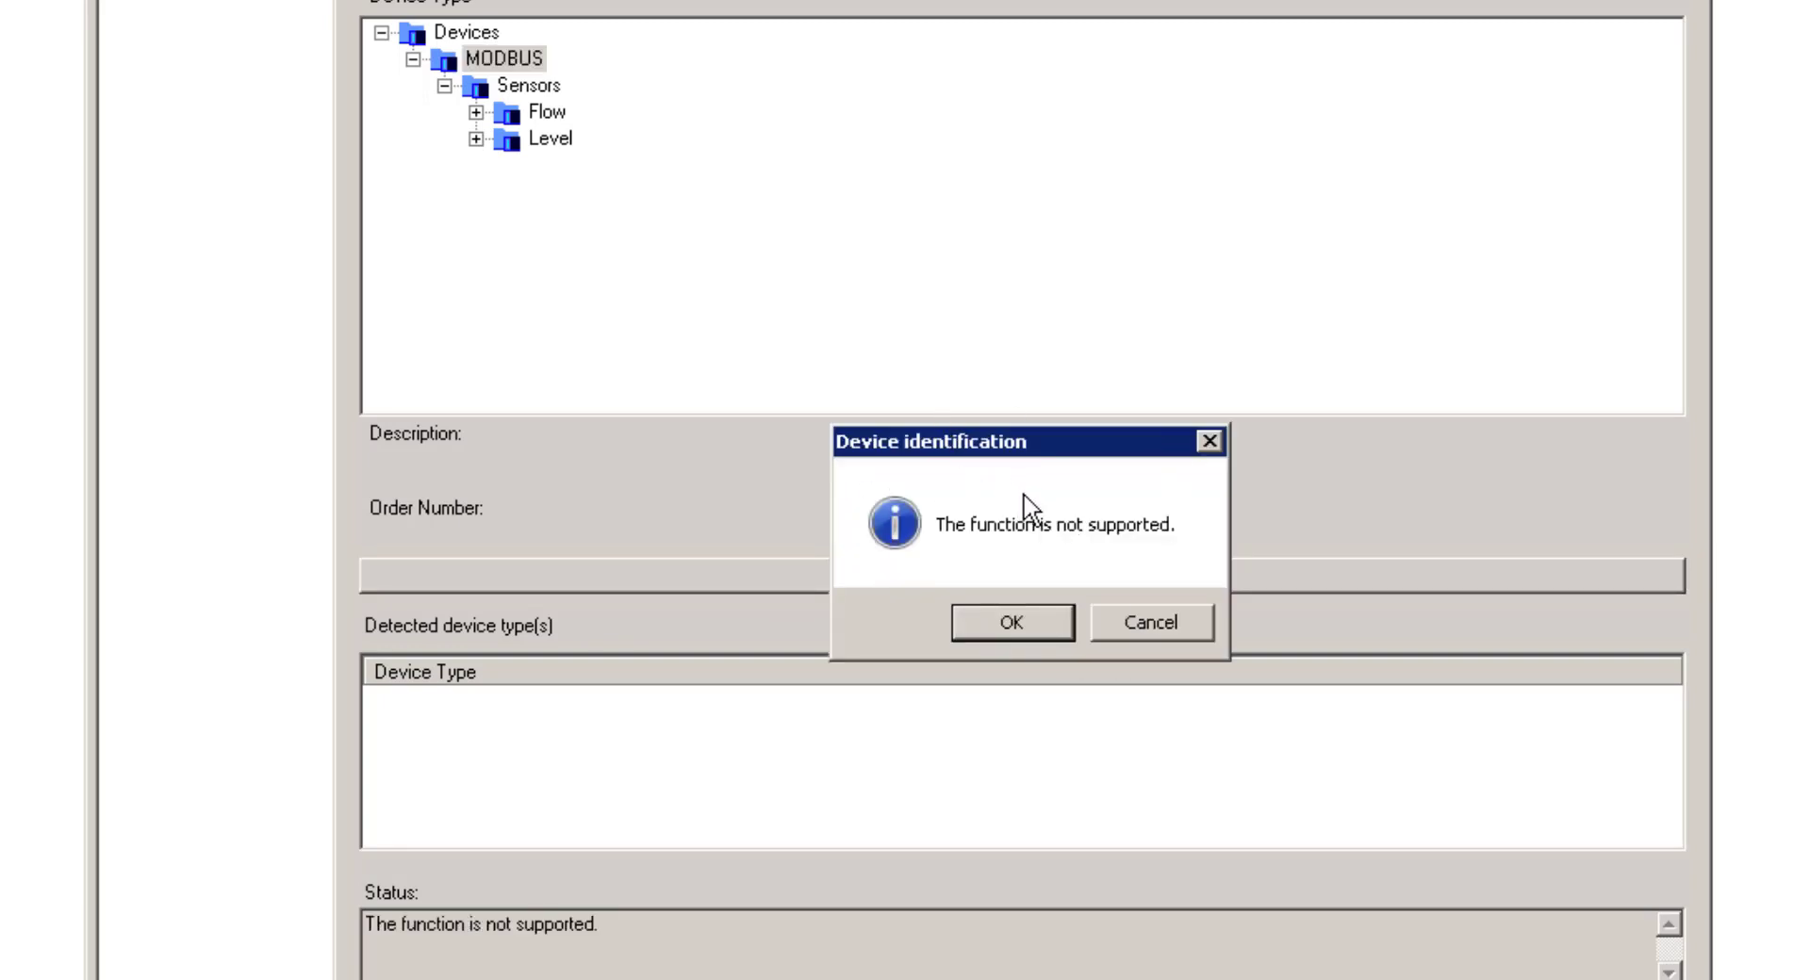
click(1009, 622)
click(476, 113)
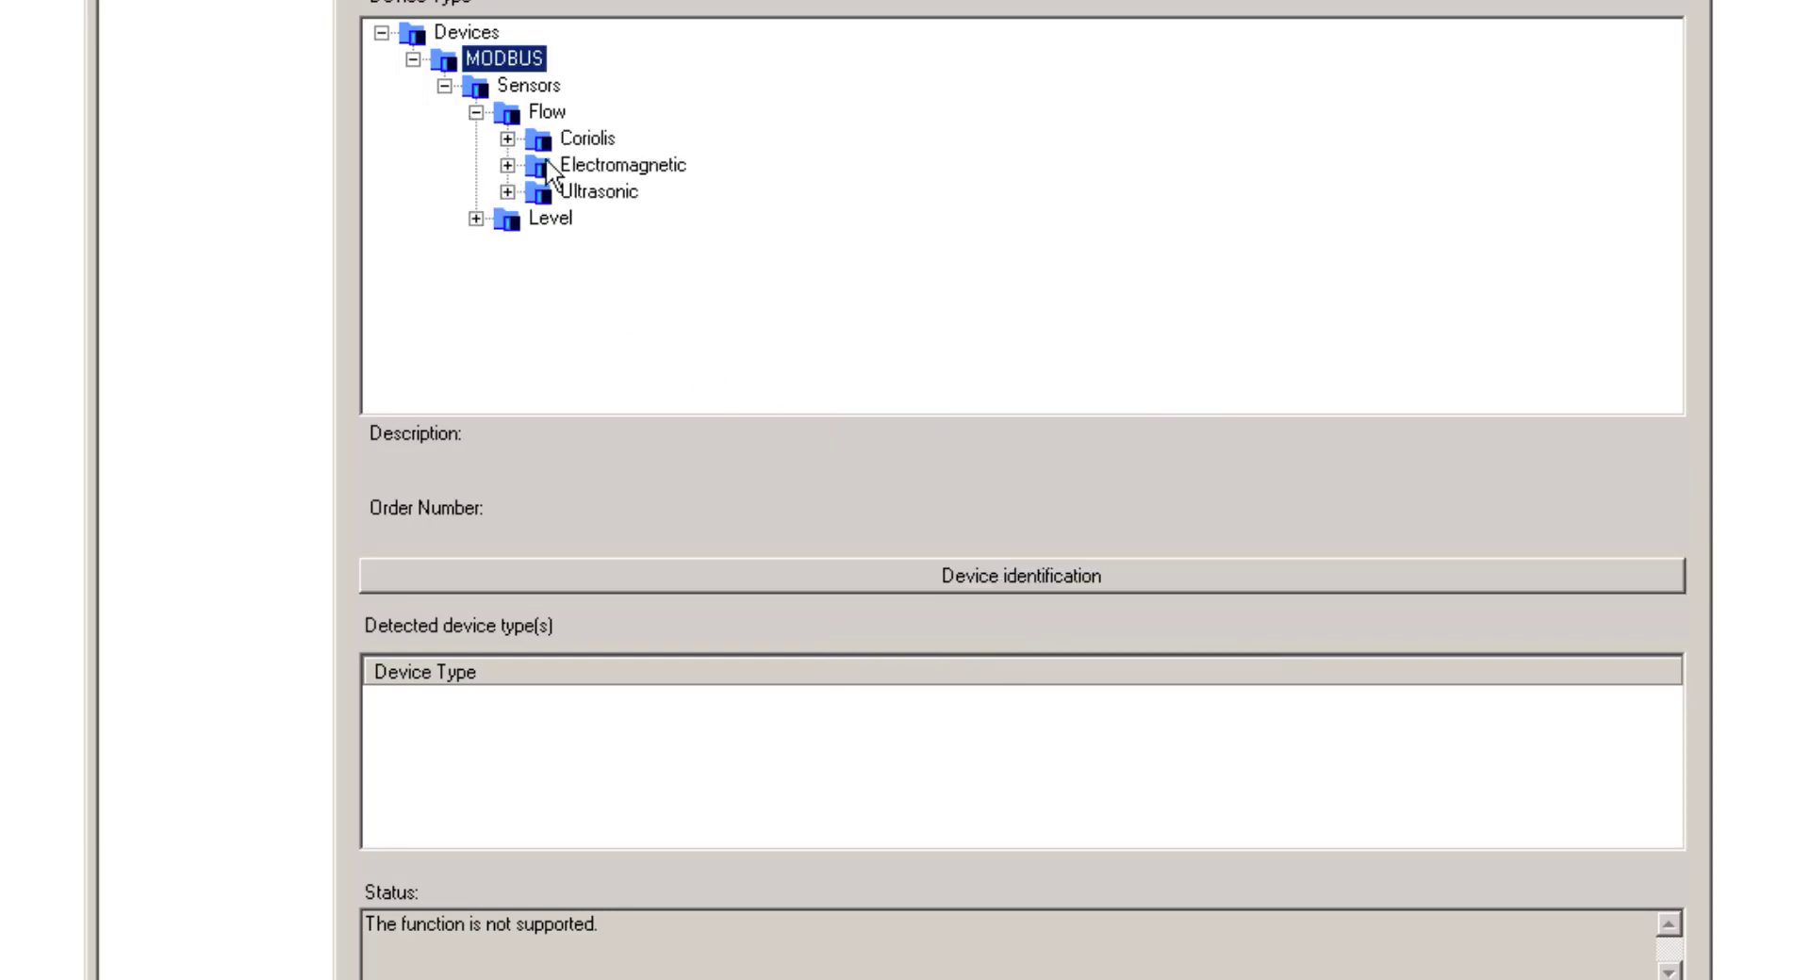
click(507, 139)
click(611, 220)
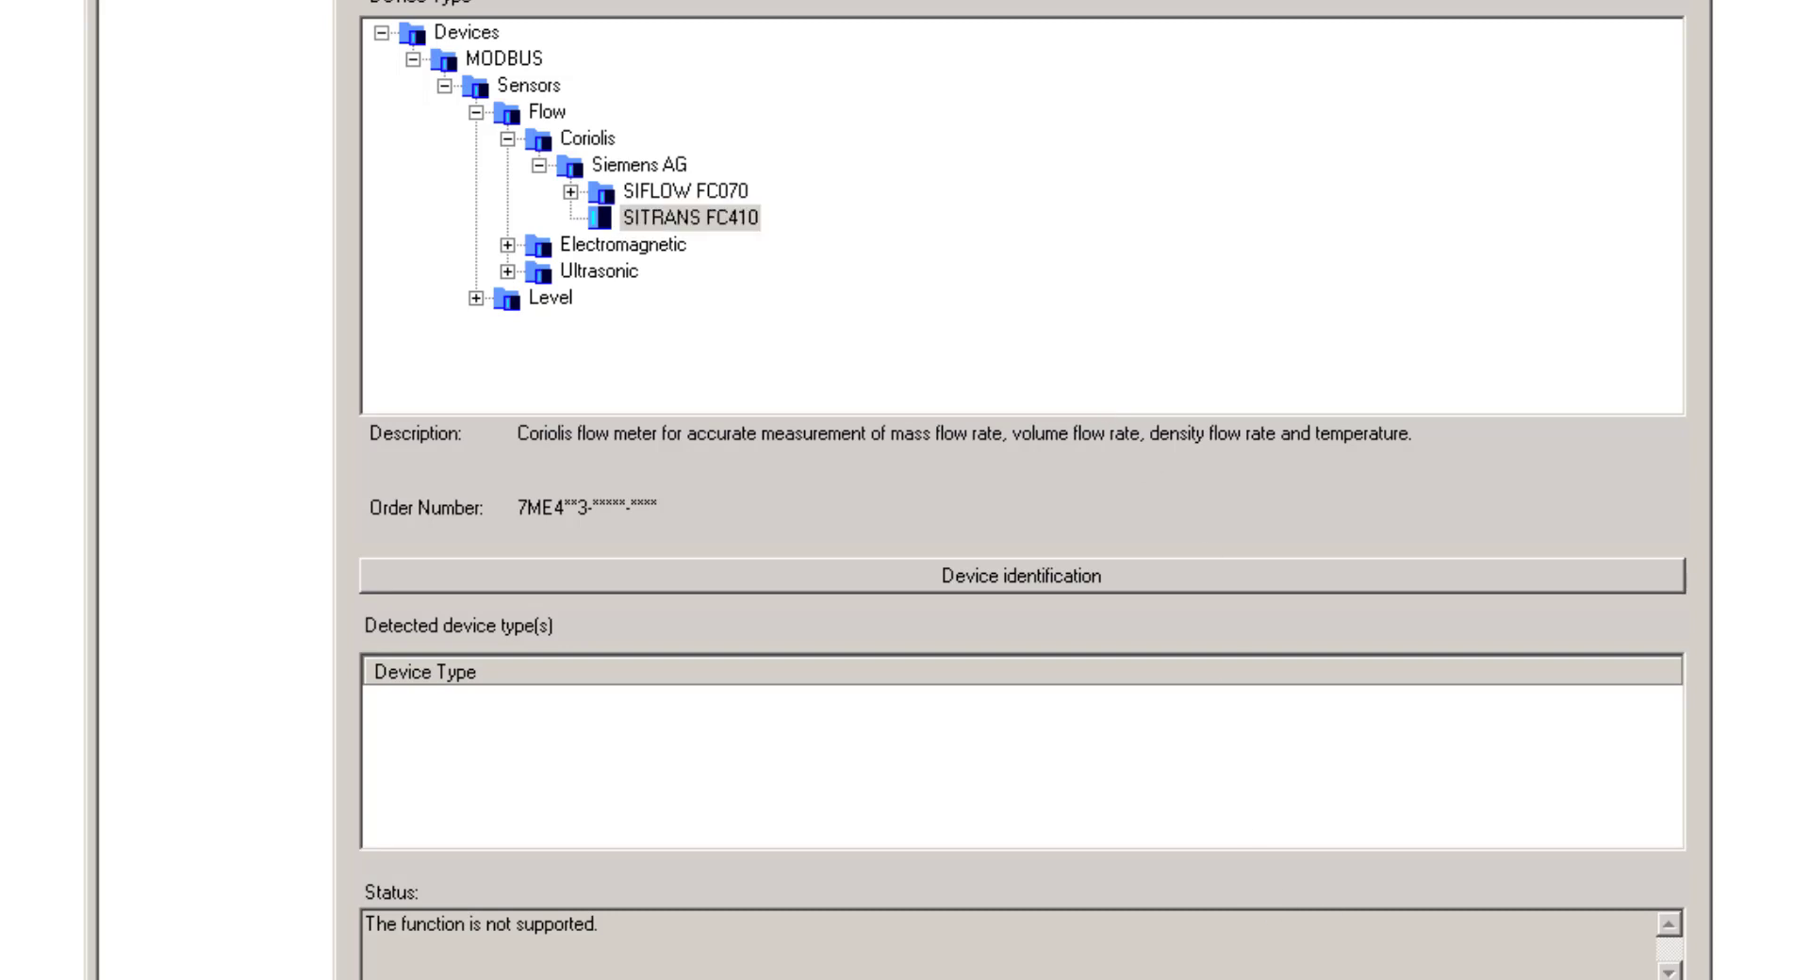
key(Return)
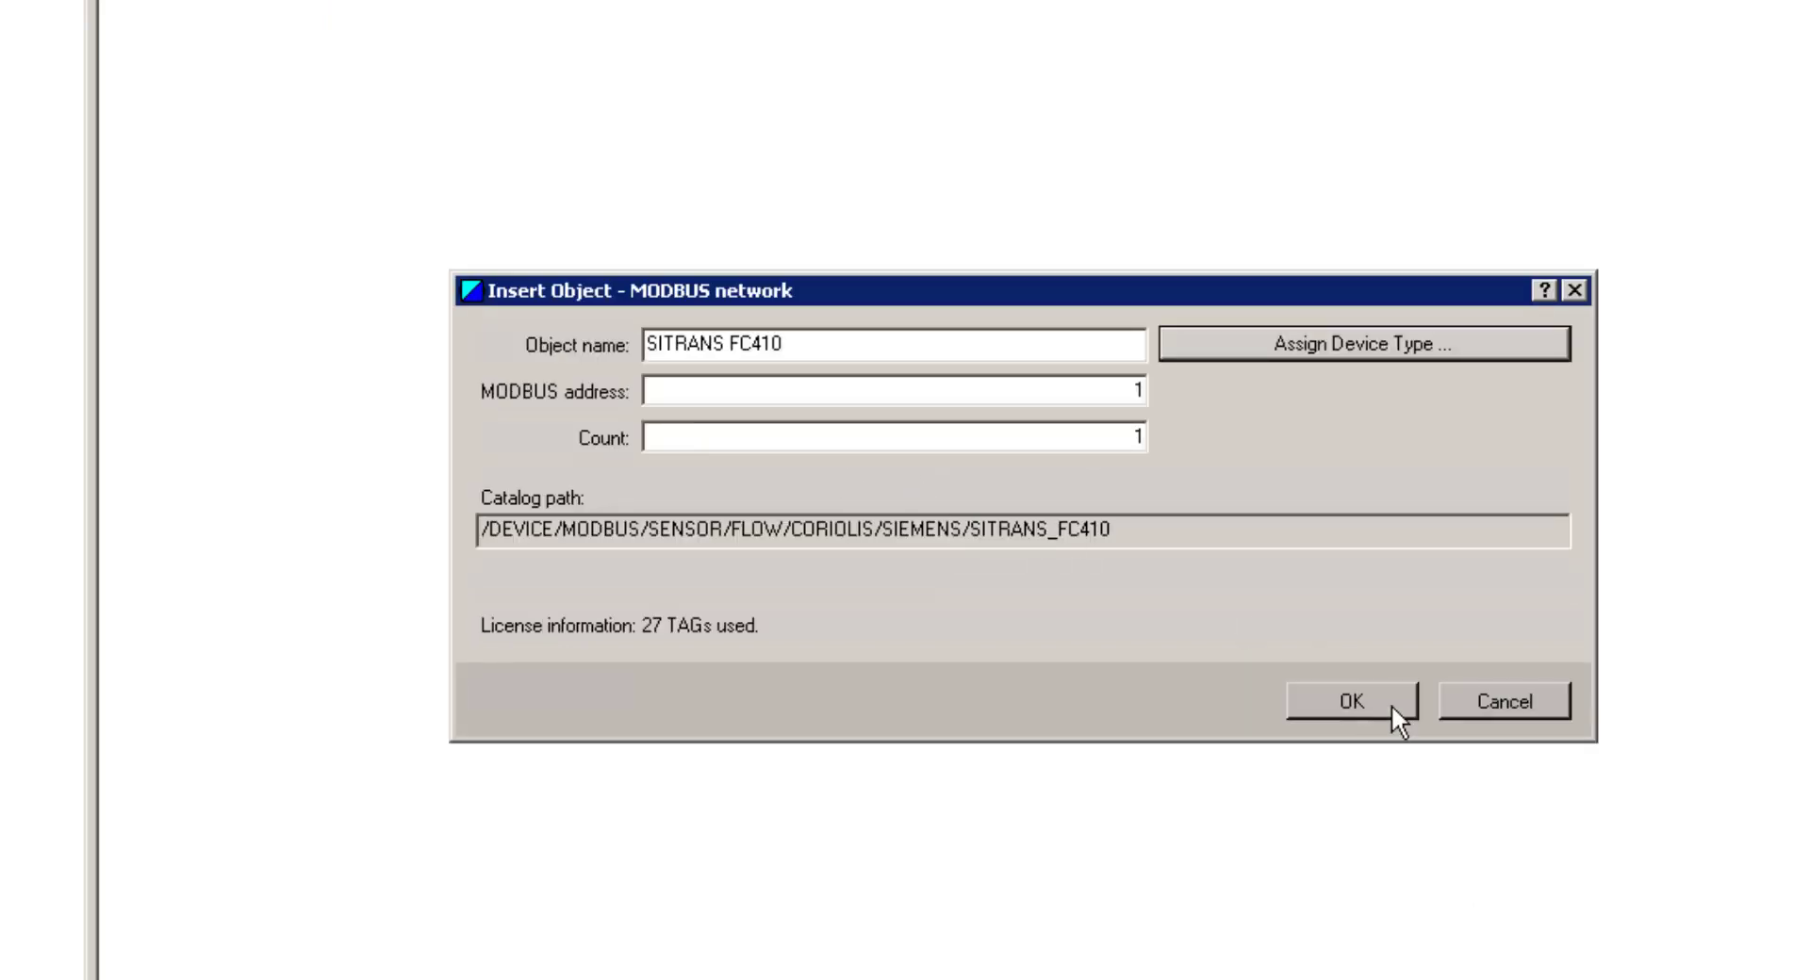
Add the SITRANS FC410 to the MODBUS network and open it in PDM
click(1392, 709)
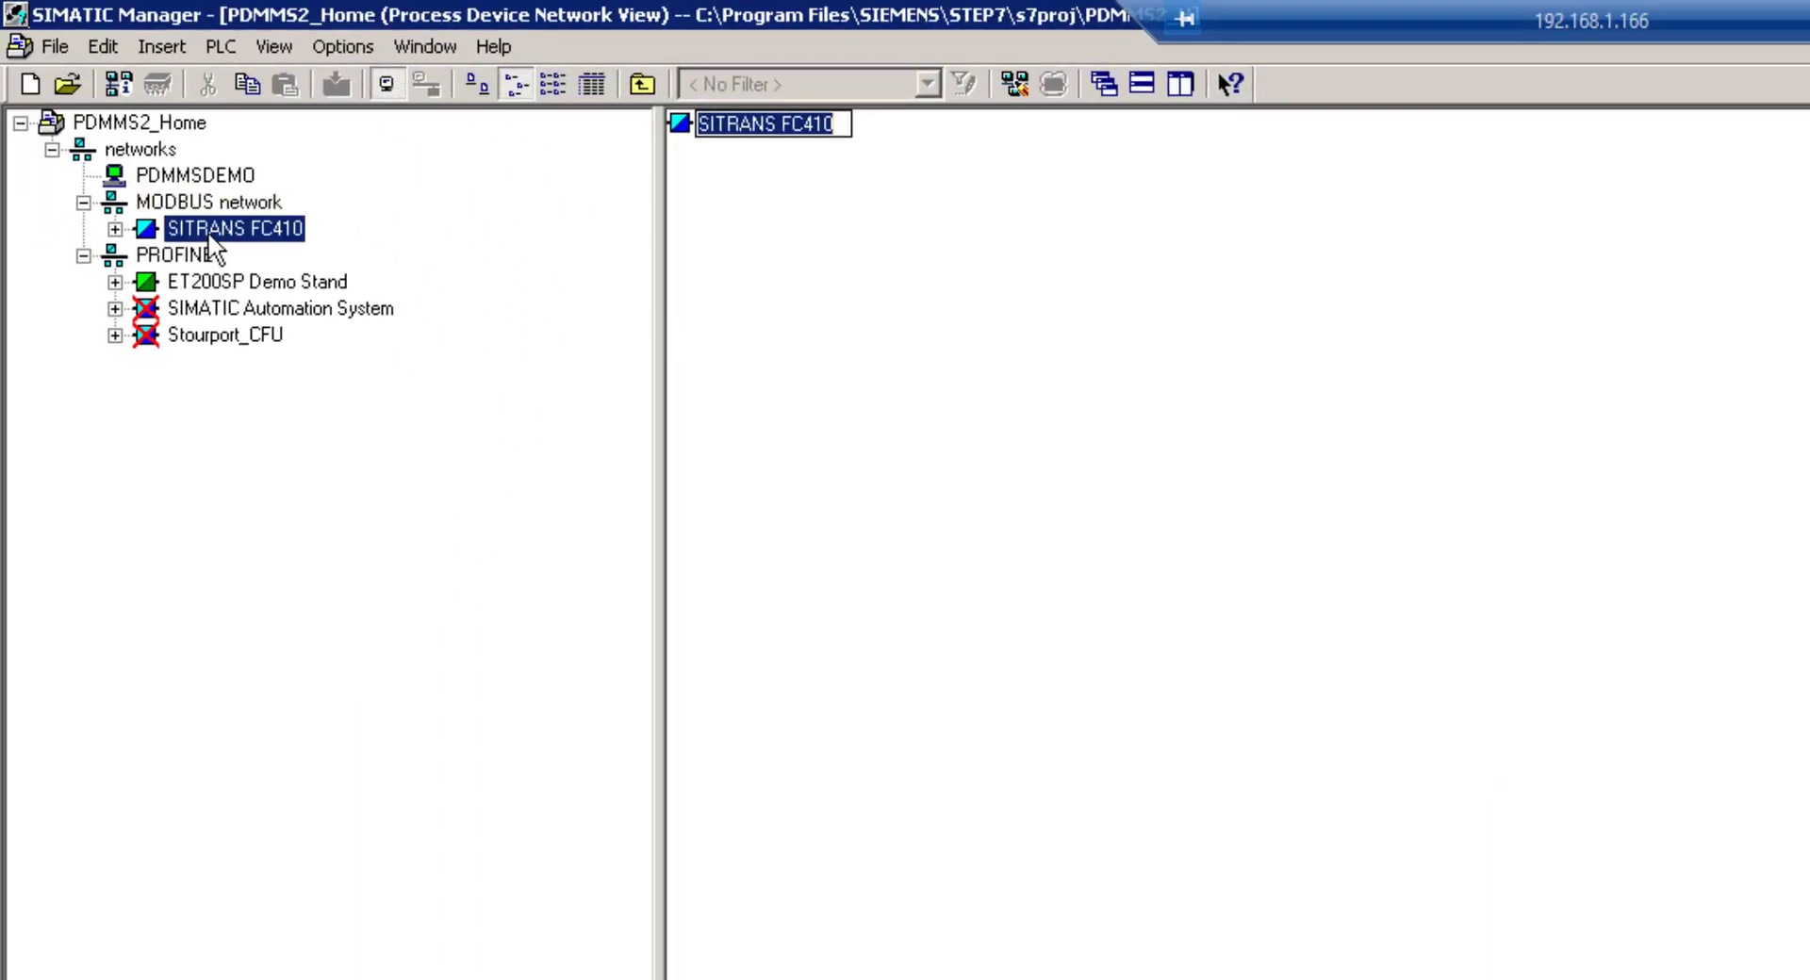
click(44, 142)
right_click(44, 142)
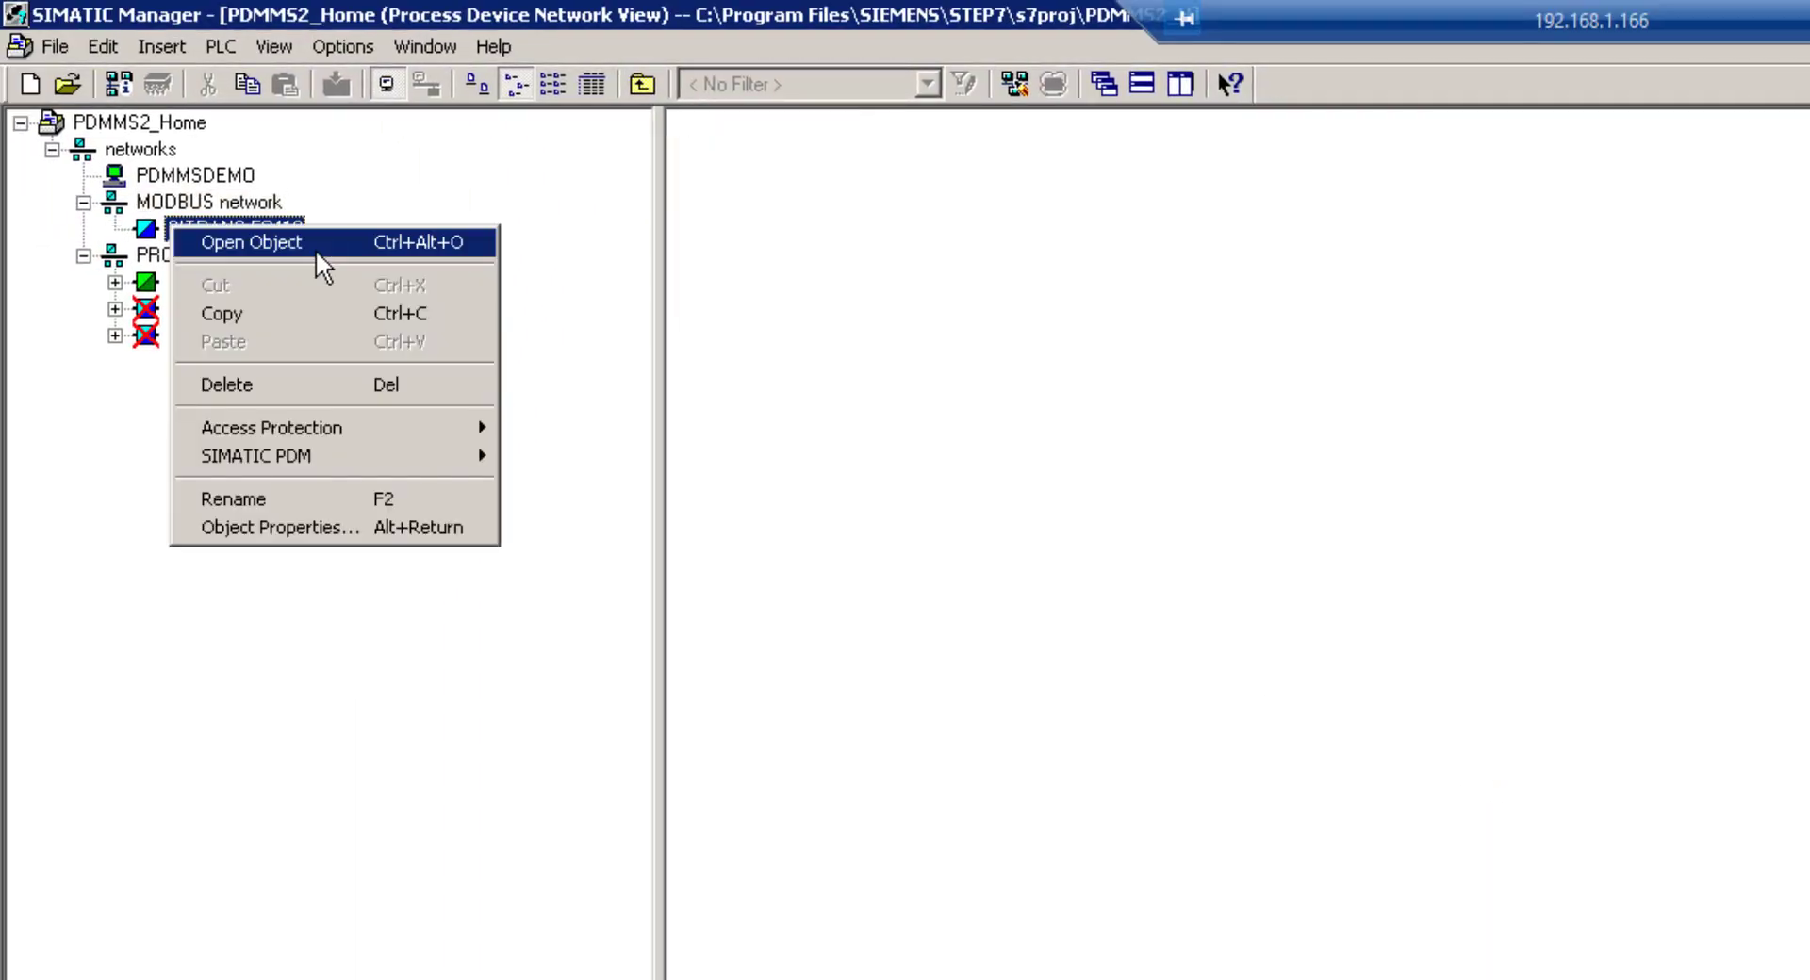
click(315, 248)
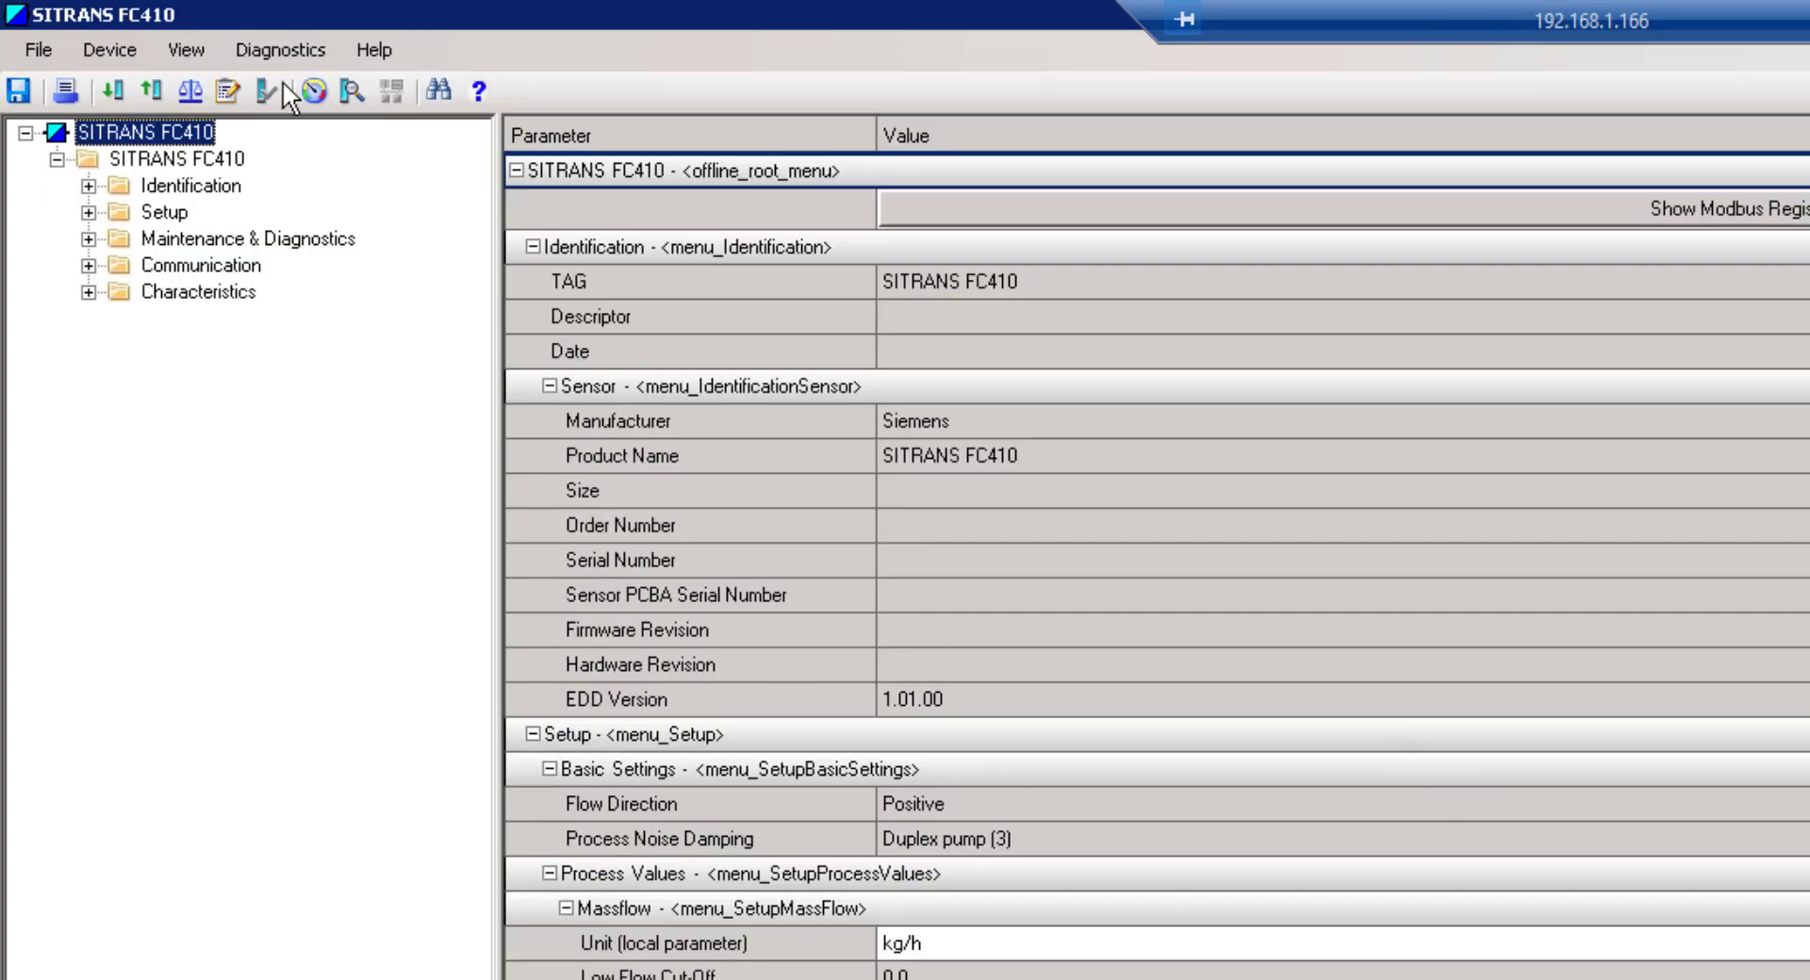
Check the FC410's live process variables, then close that view
click(311, 90)
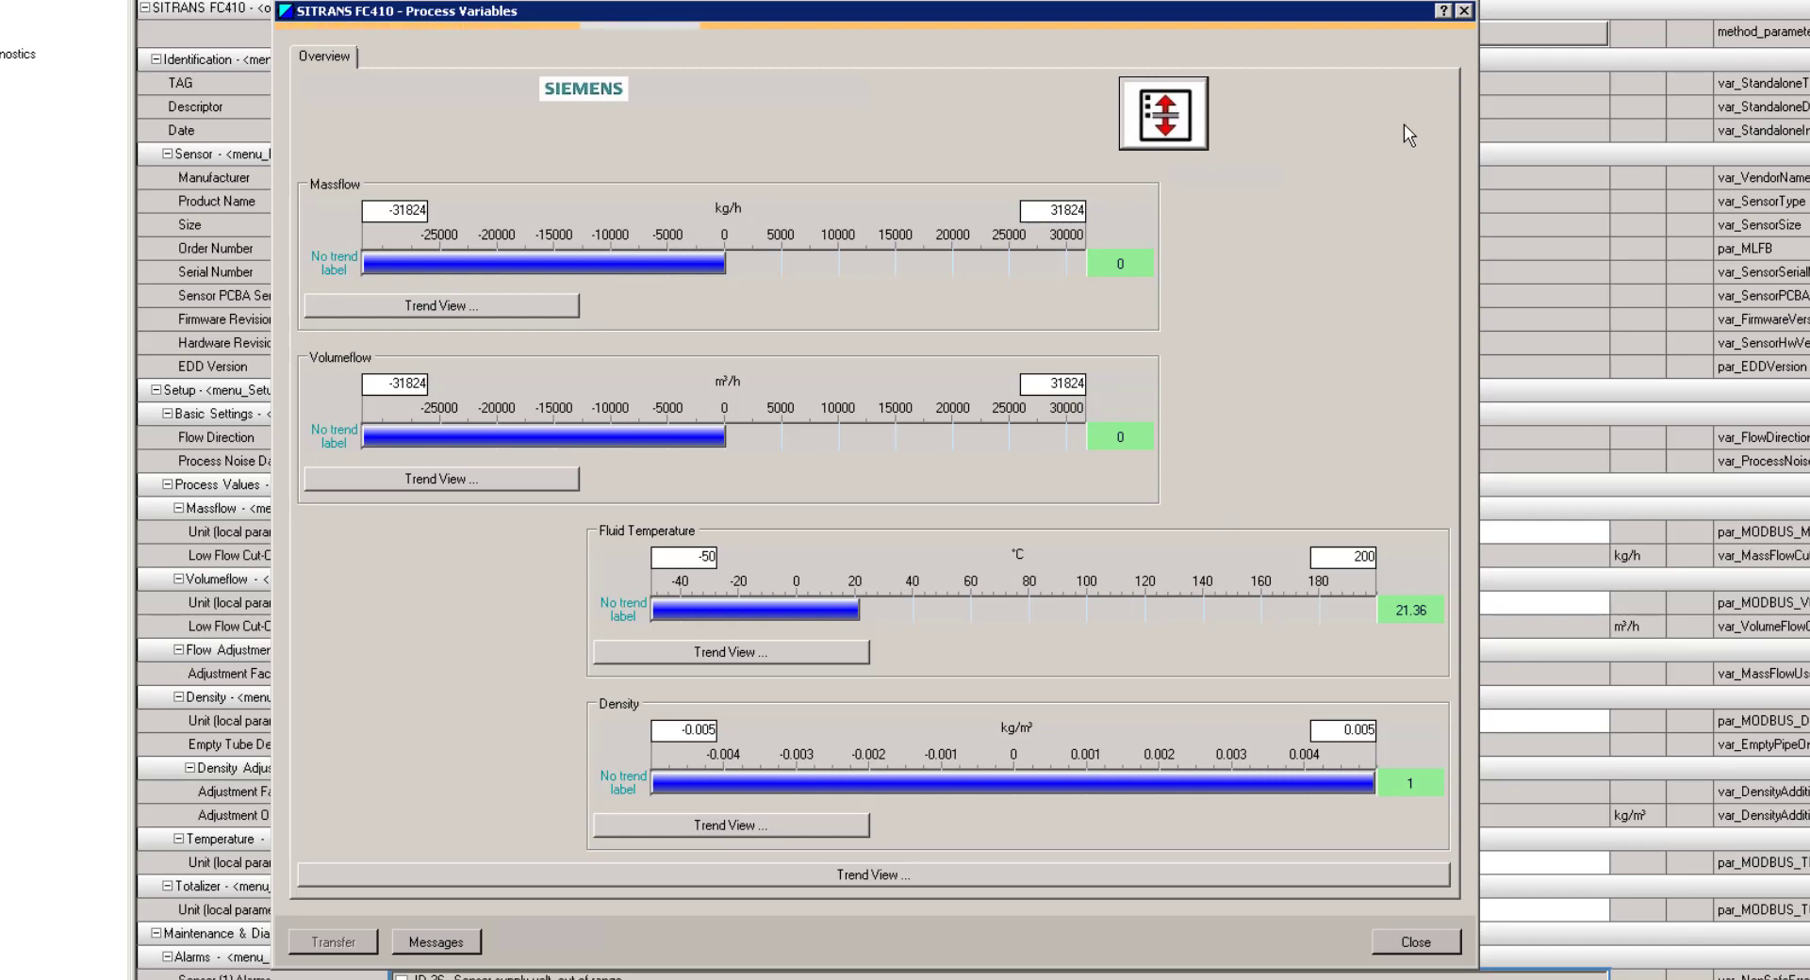
click(1425, 951)
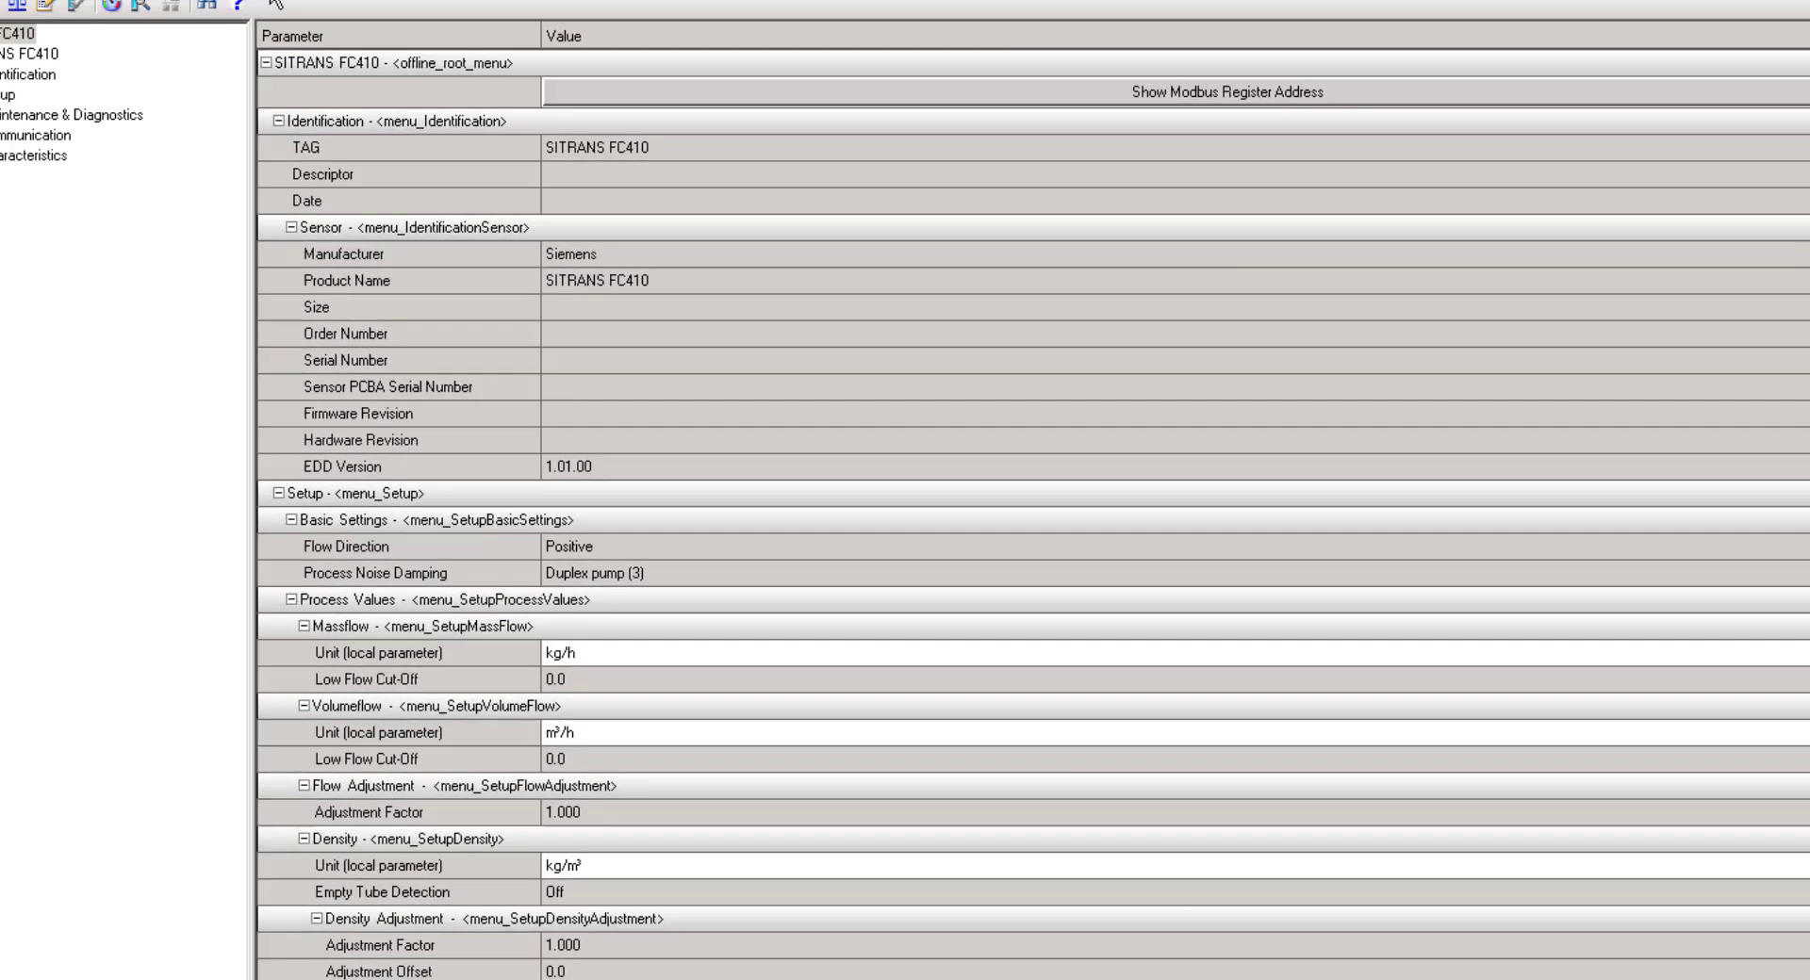
click(254, 44)
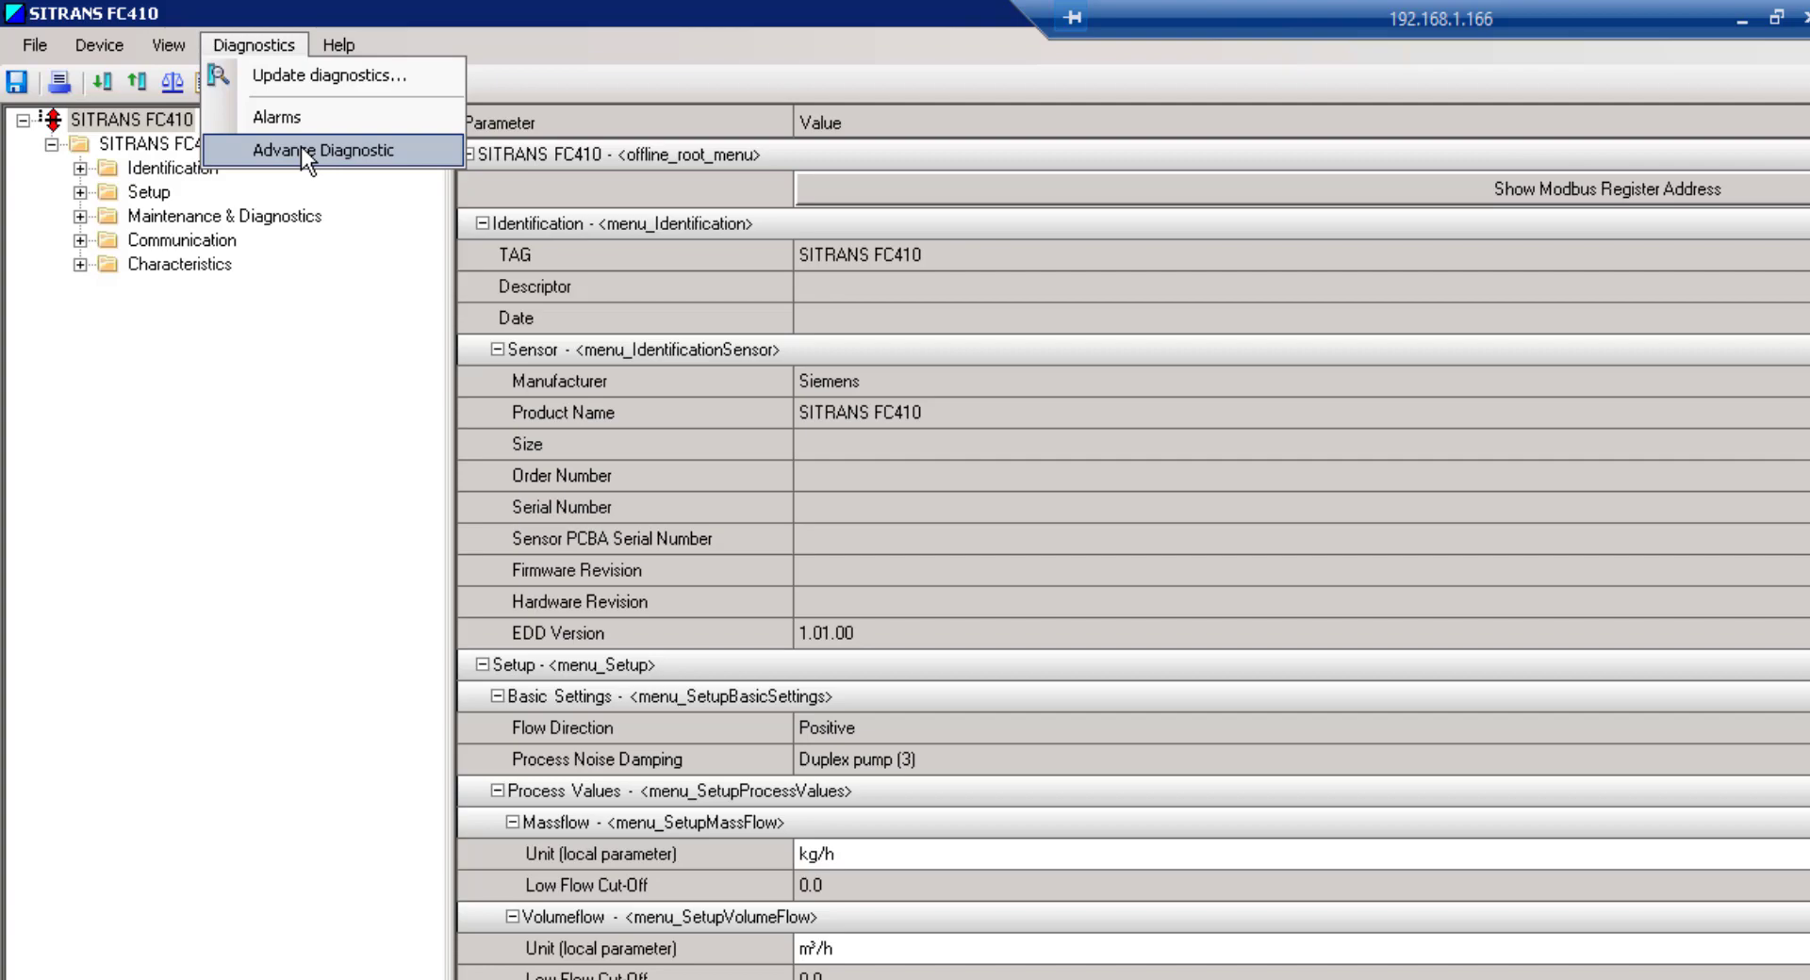
Show the advanced sensor diagnostics as a Strip trend zoomed to the last few minutes, then close it
click(308, 148)
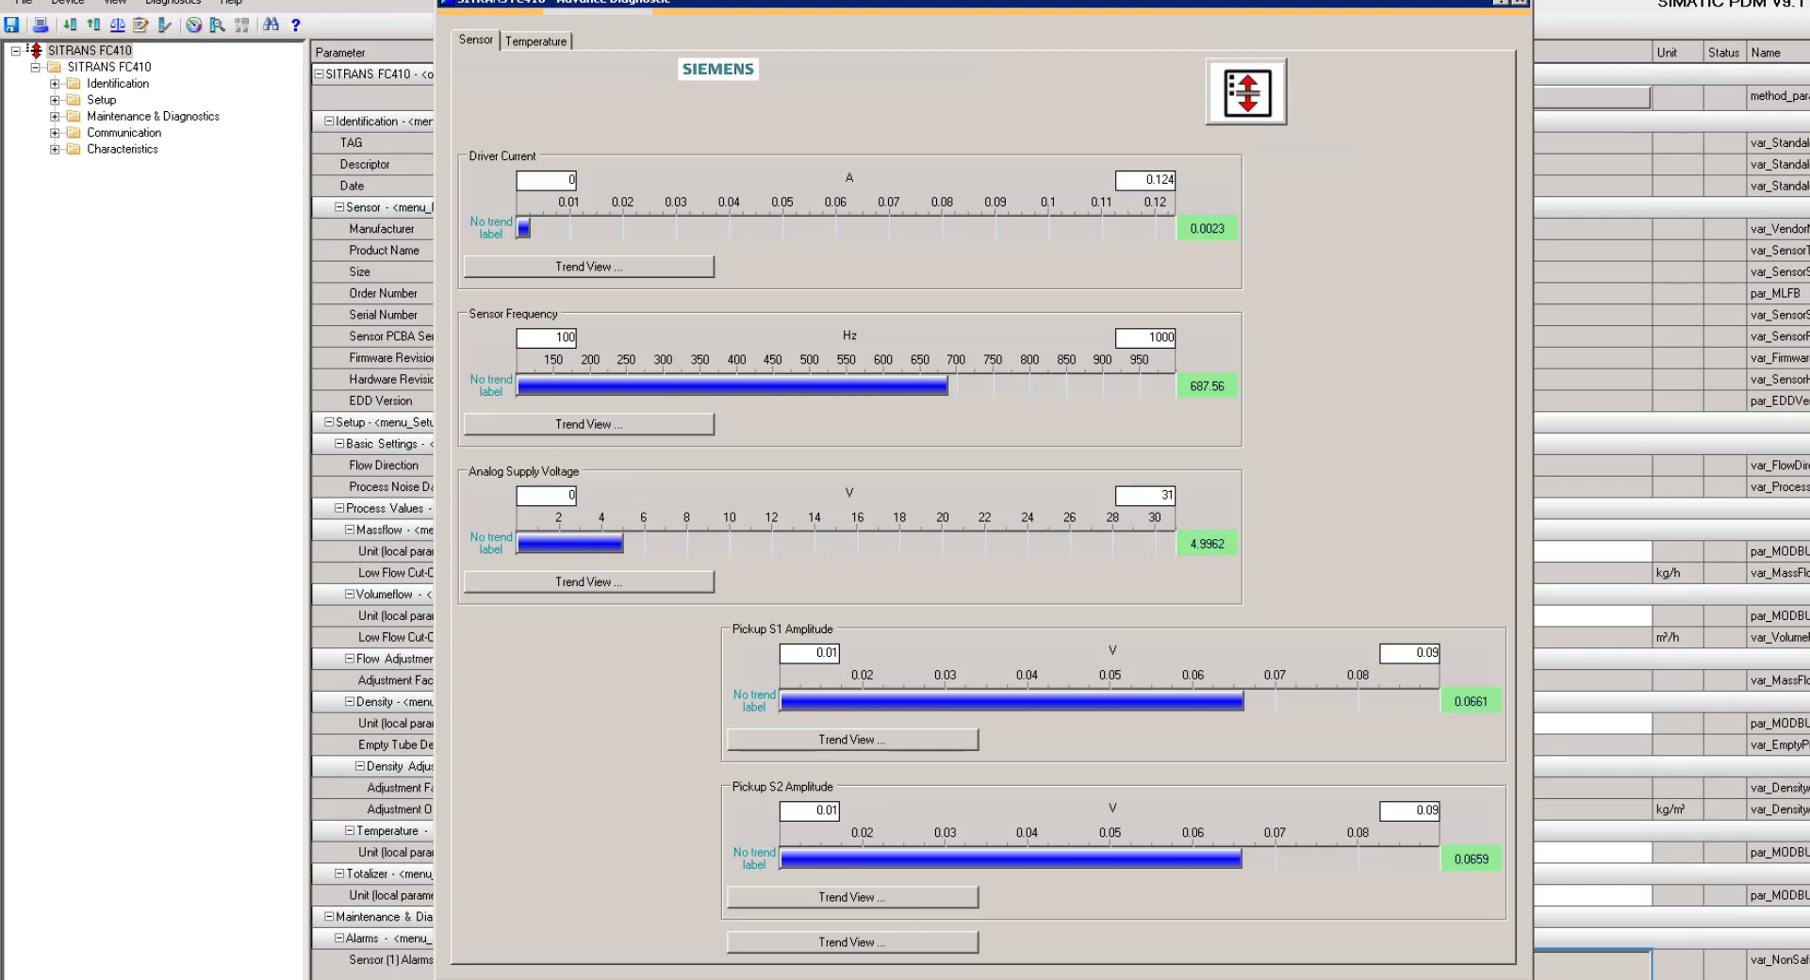
click(875, 947)
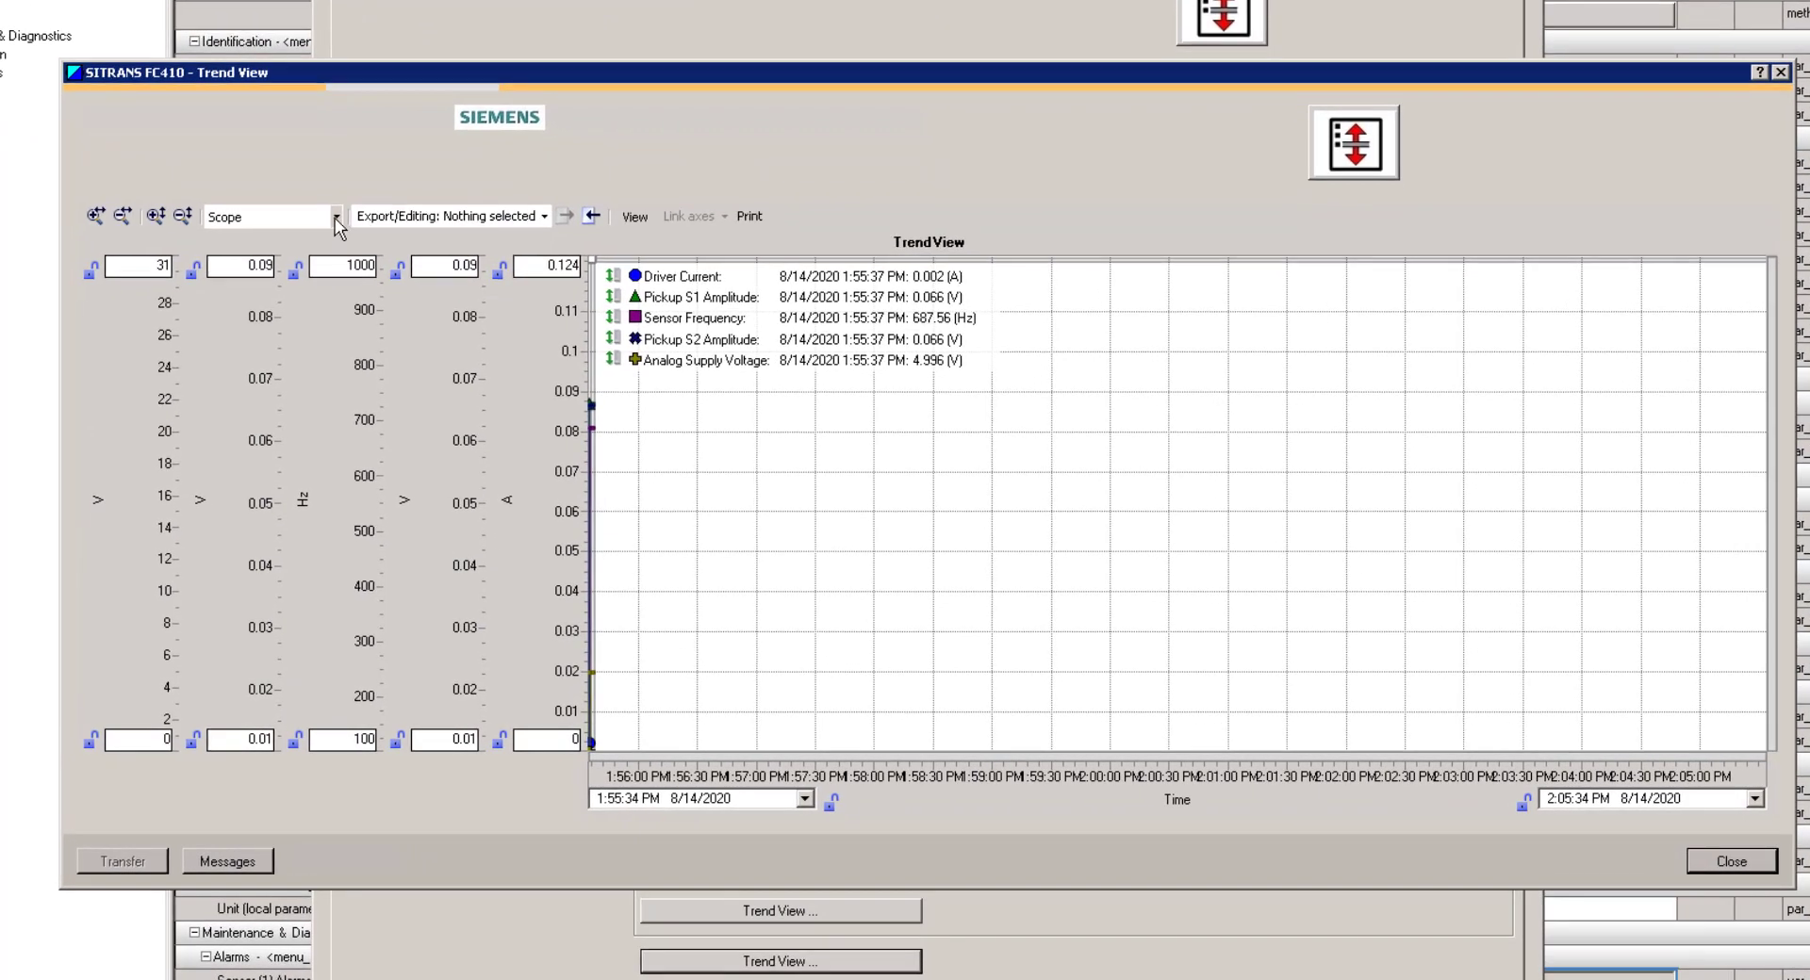
click(336, 218)
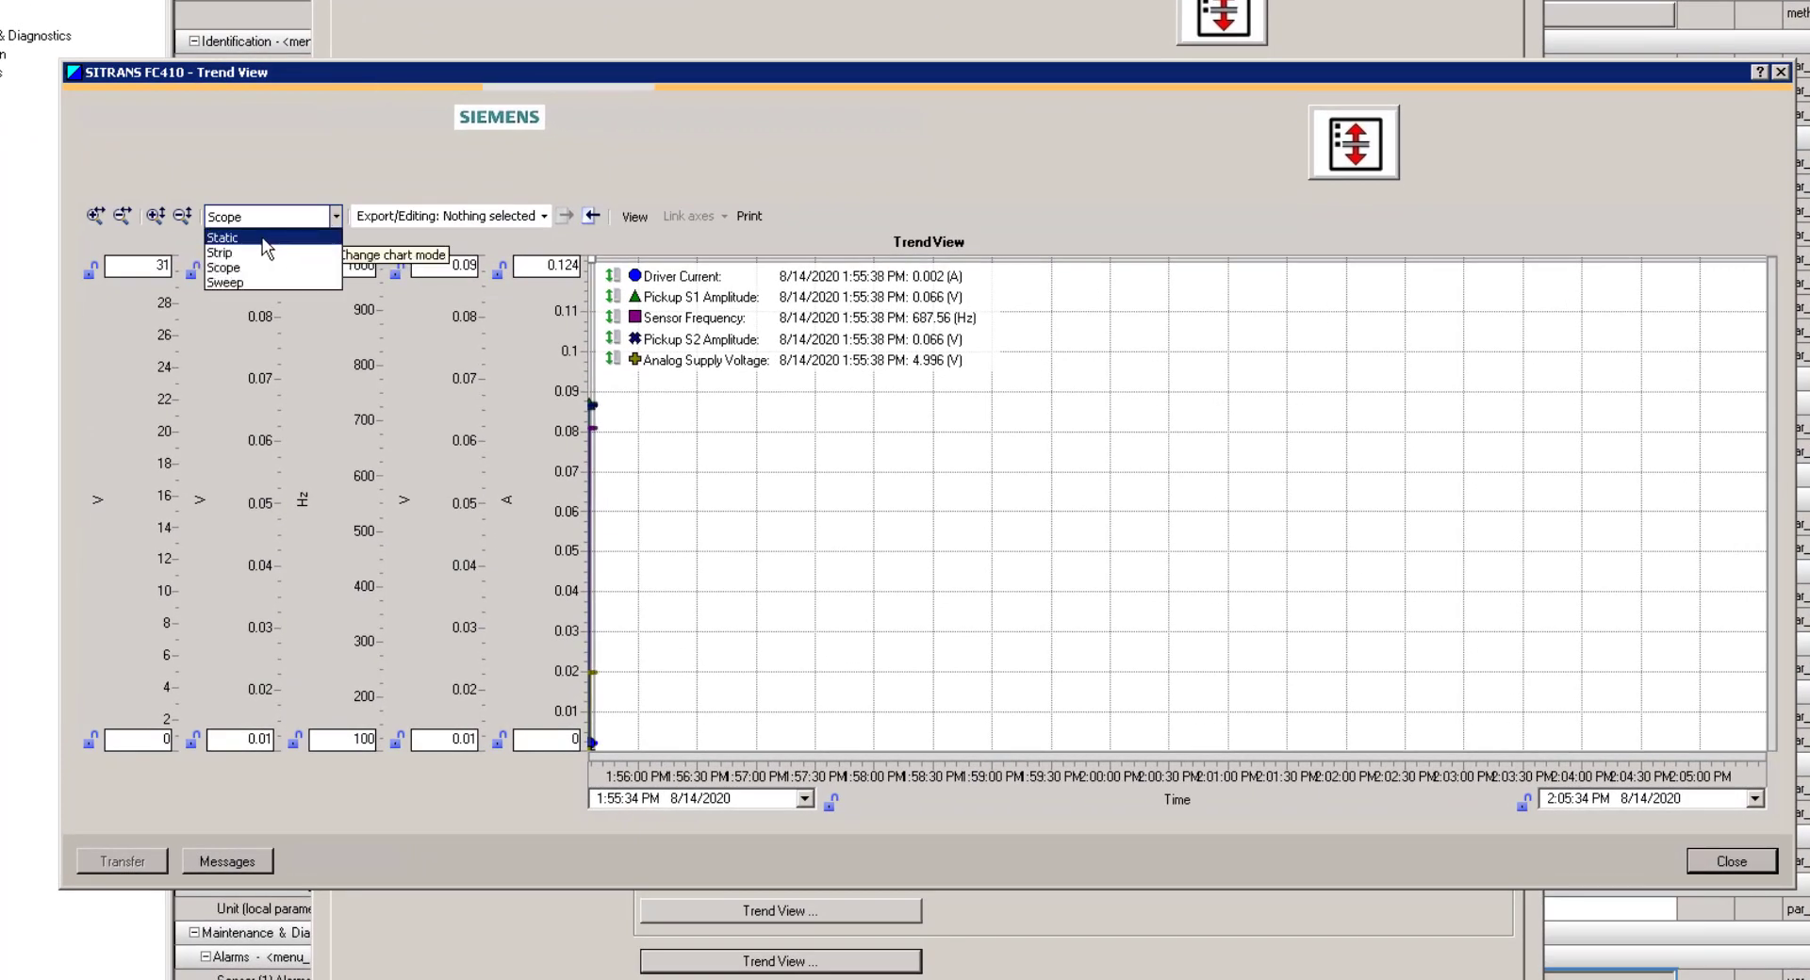
click(241, 255)
drag(1611, 768, 1226, 777)
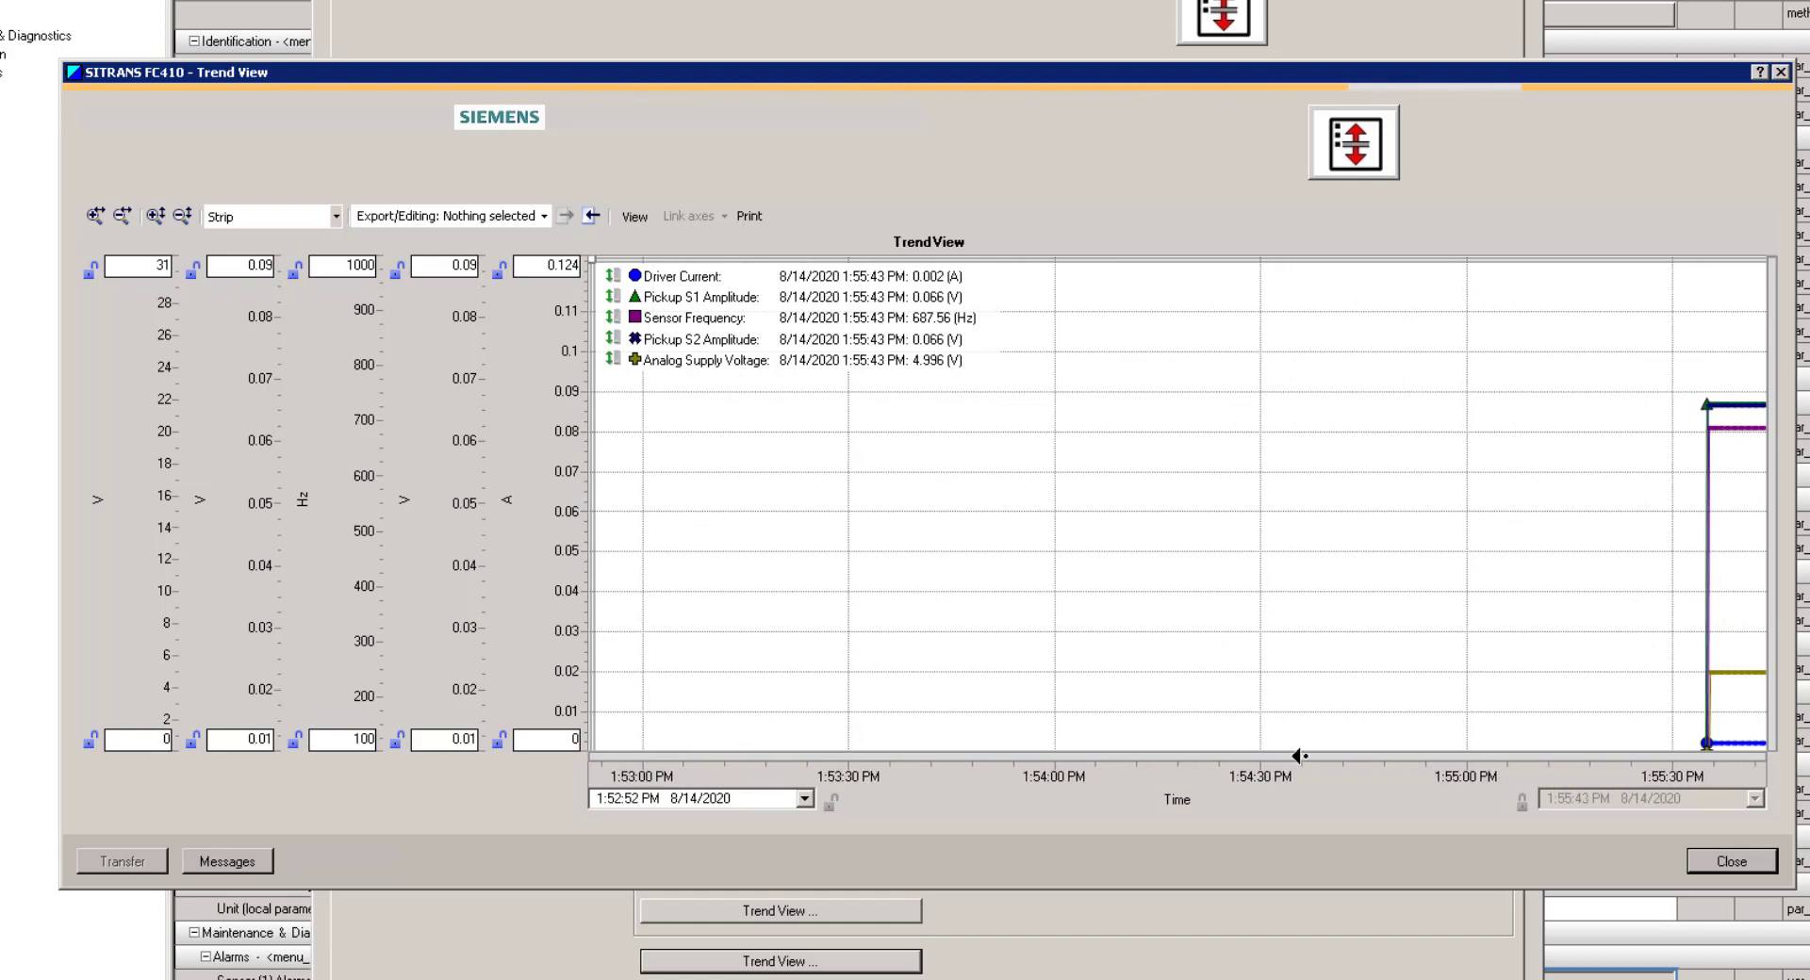
click(1782, 73)
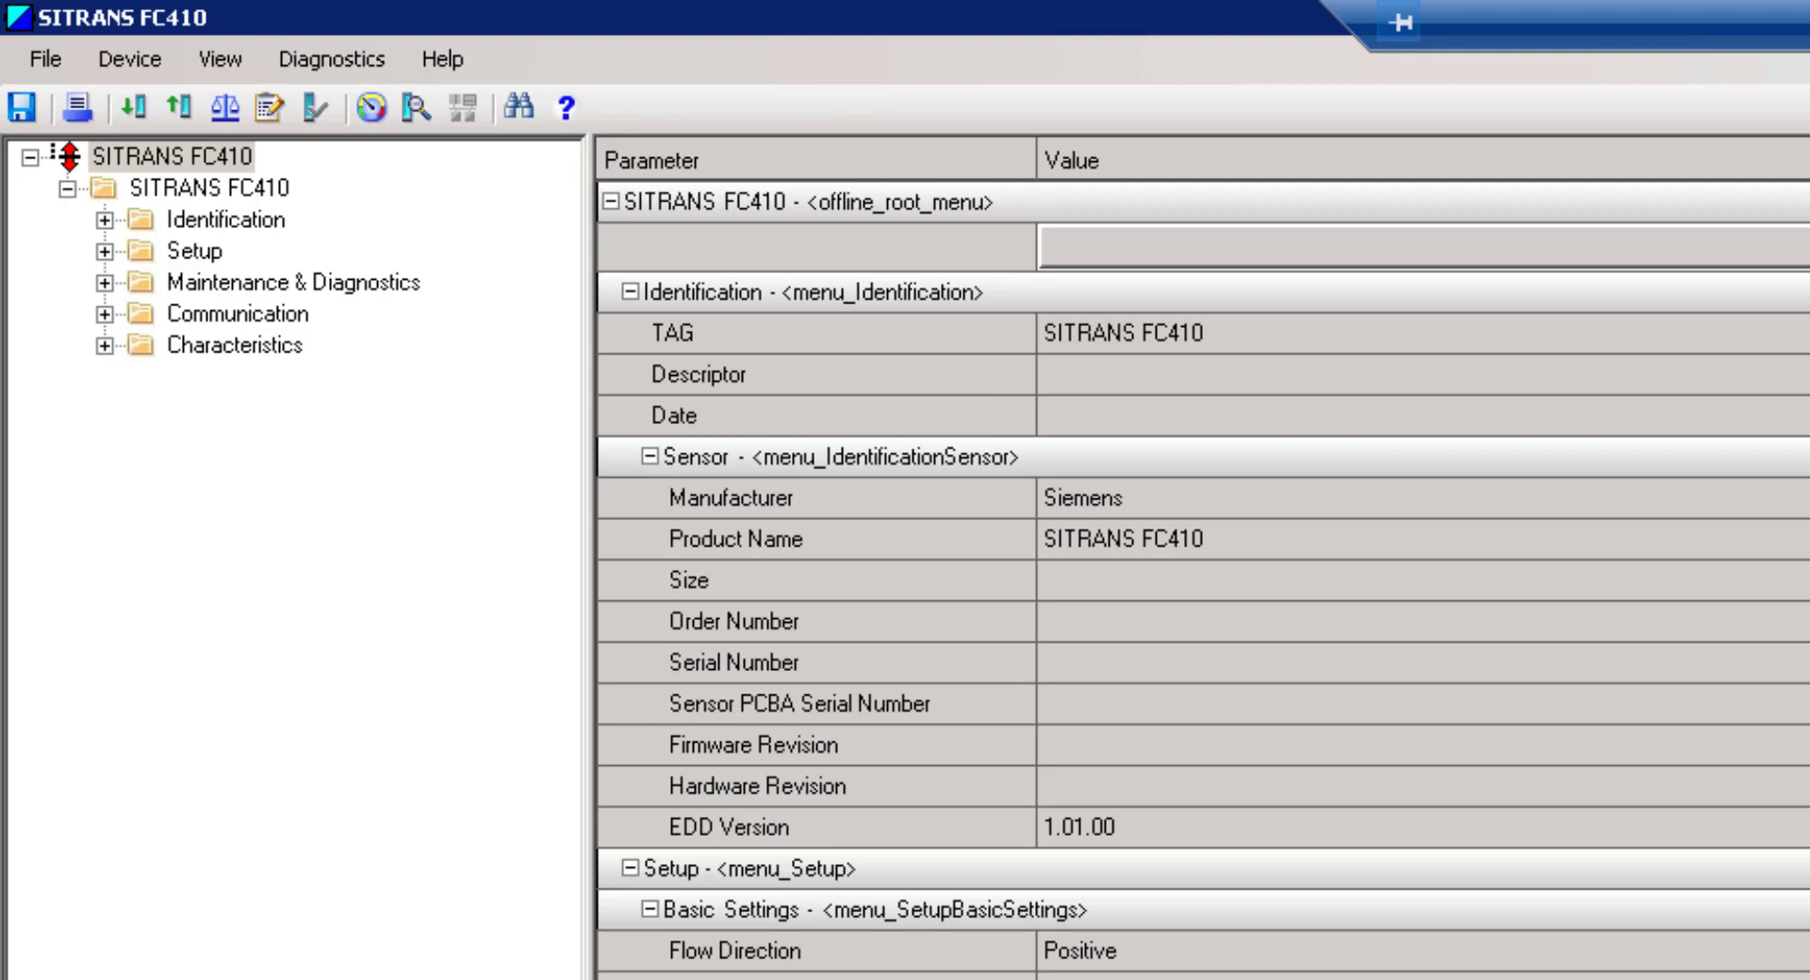
Open the Device menu for the SITRANS FC410
click(120, 59)
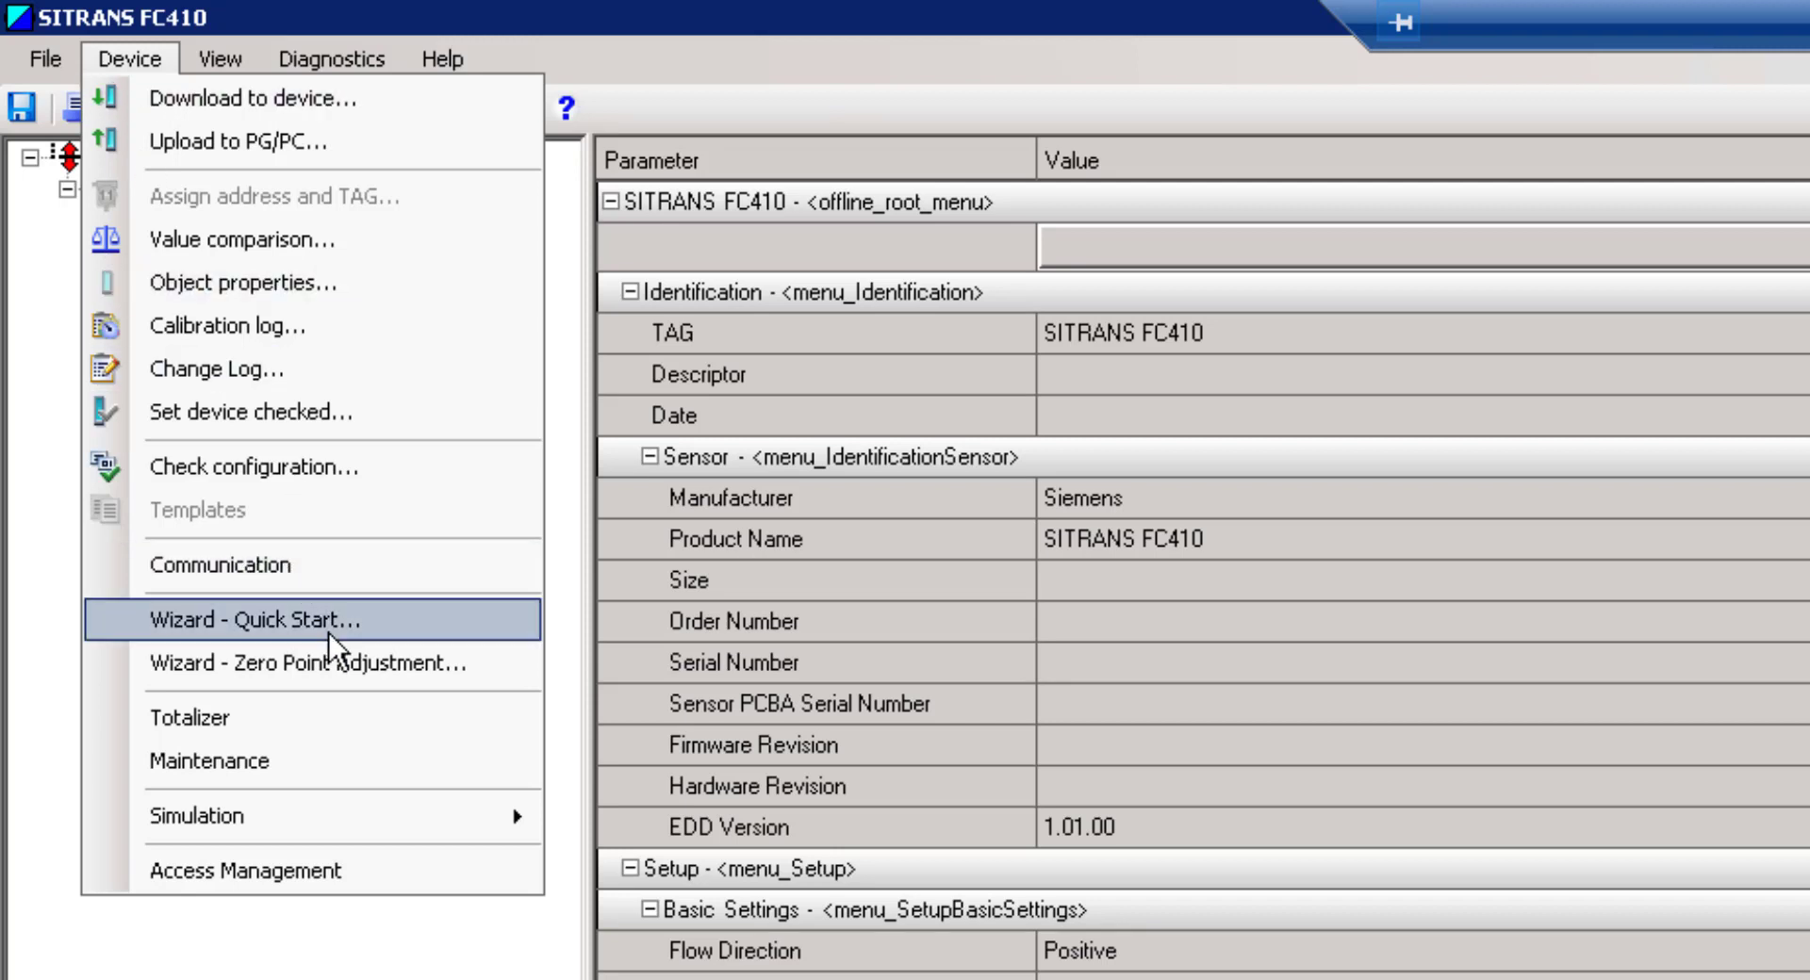
Set the FC410's access level to User with the user PIN and confirm it
click(310, 879)
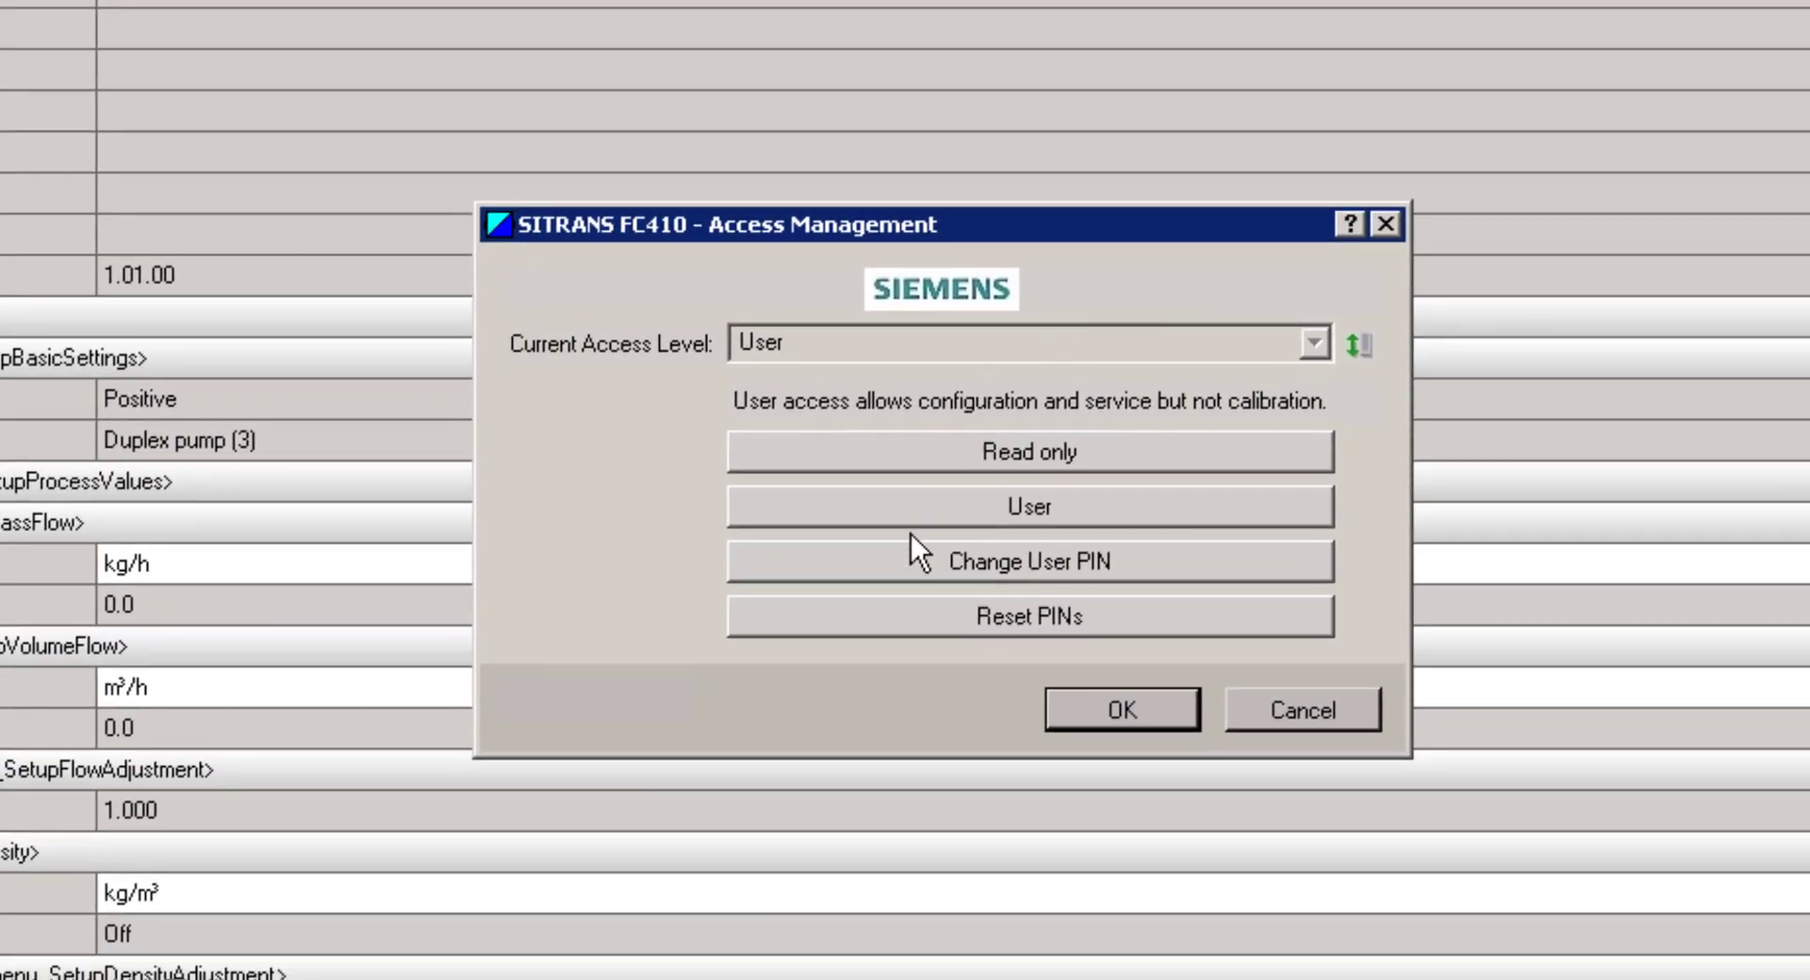
click(895, 512)
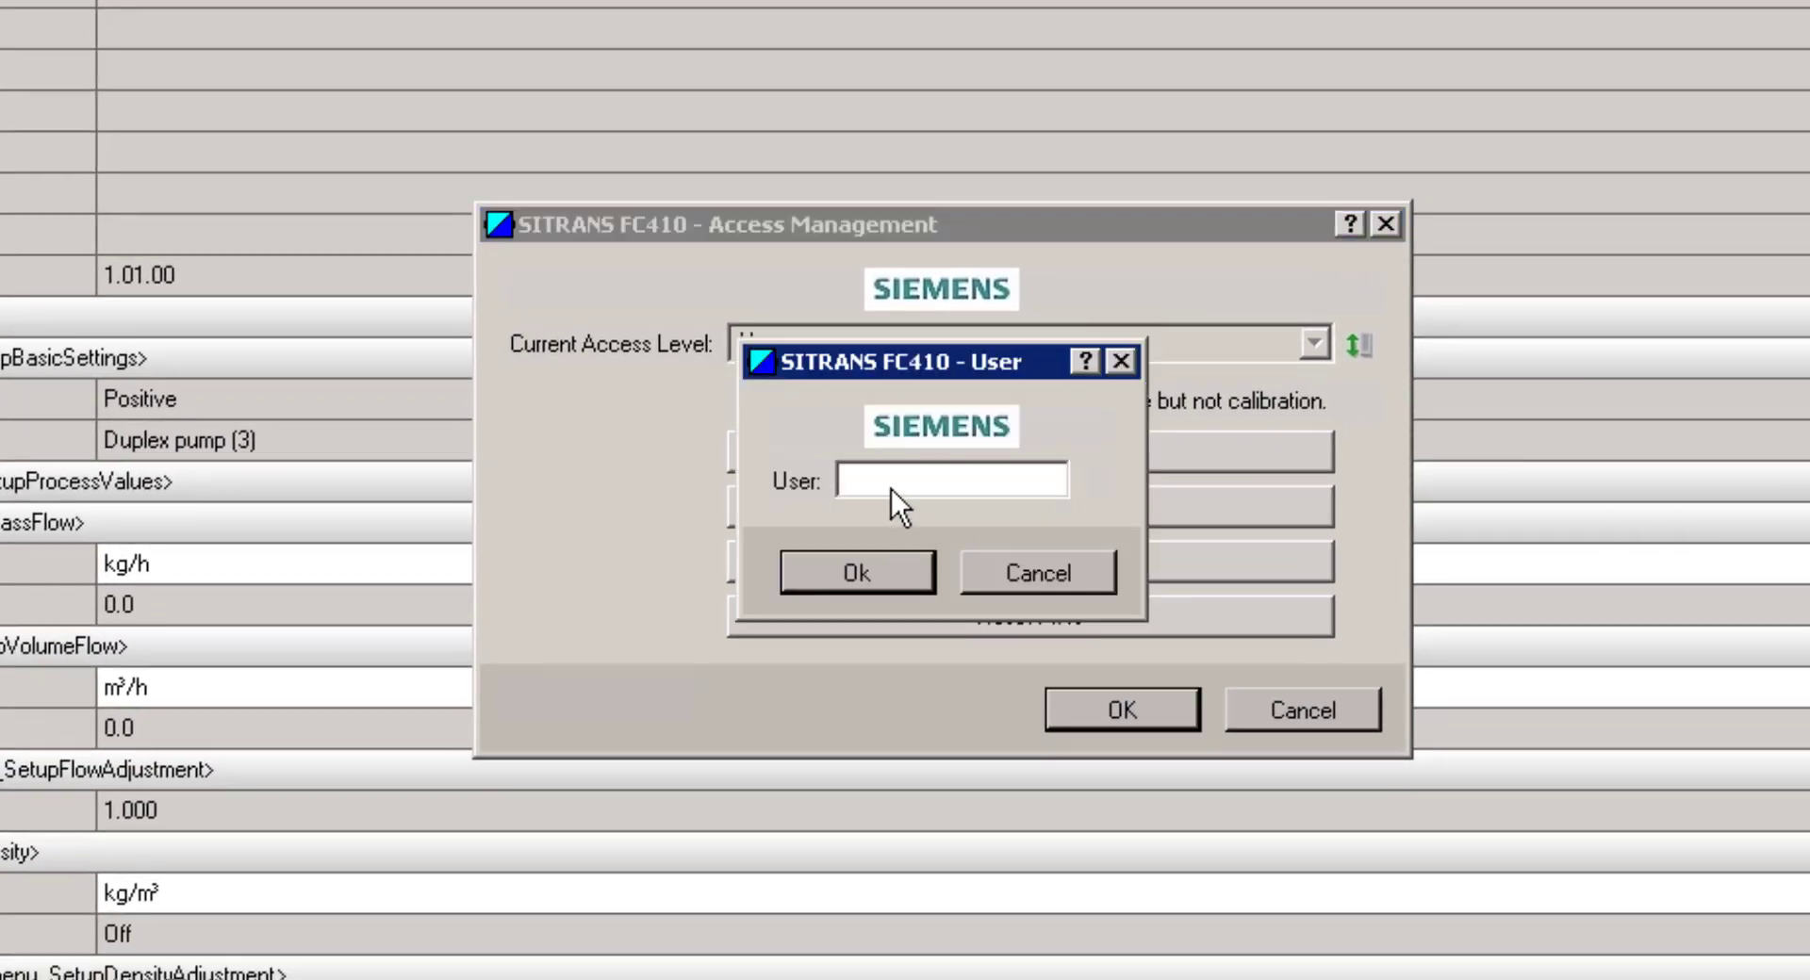
text(2457)
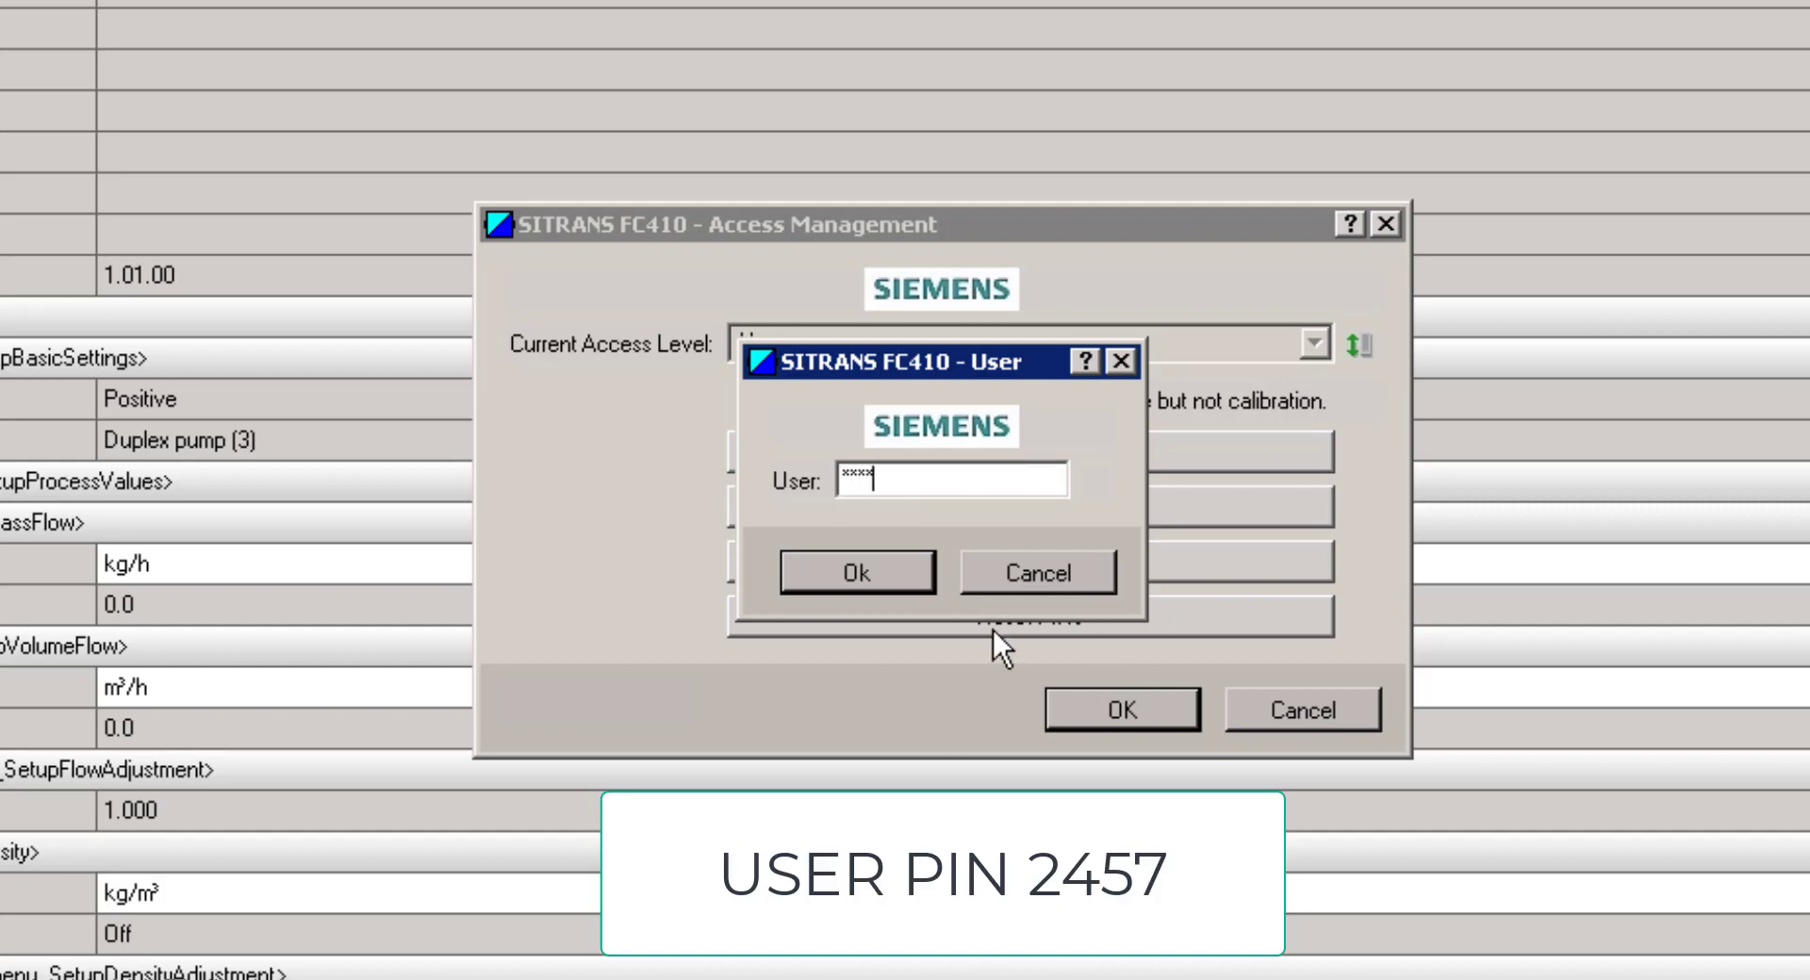
click(880, 569)
click(1122, 709)
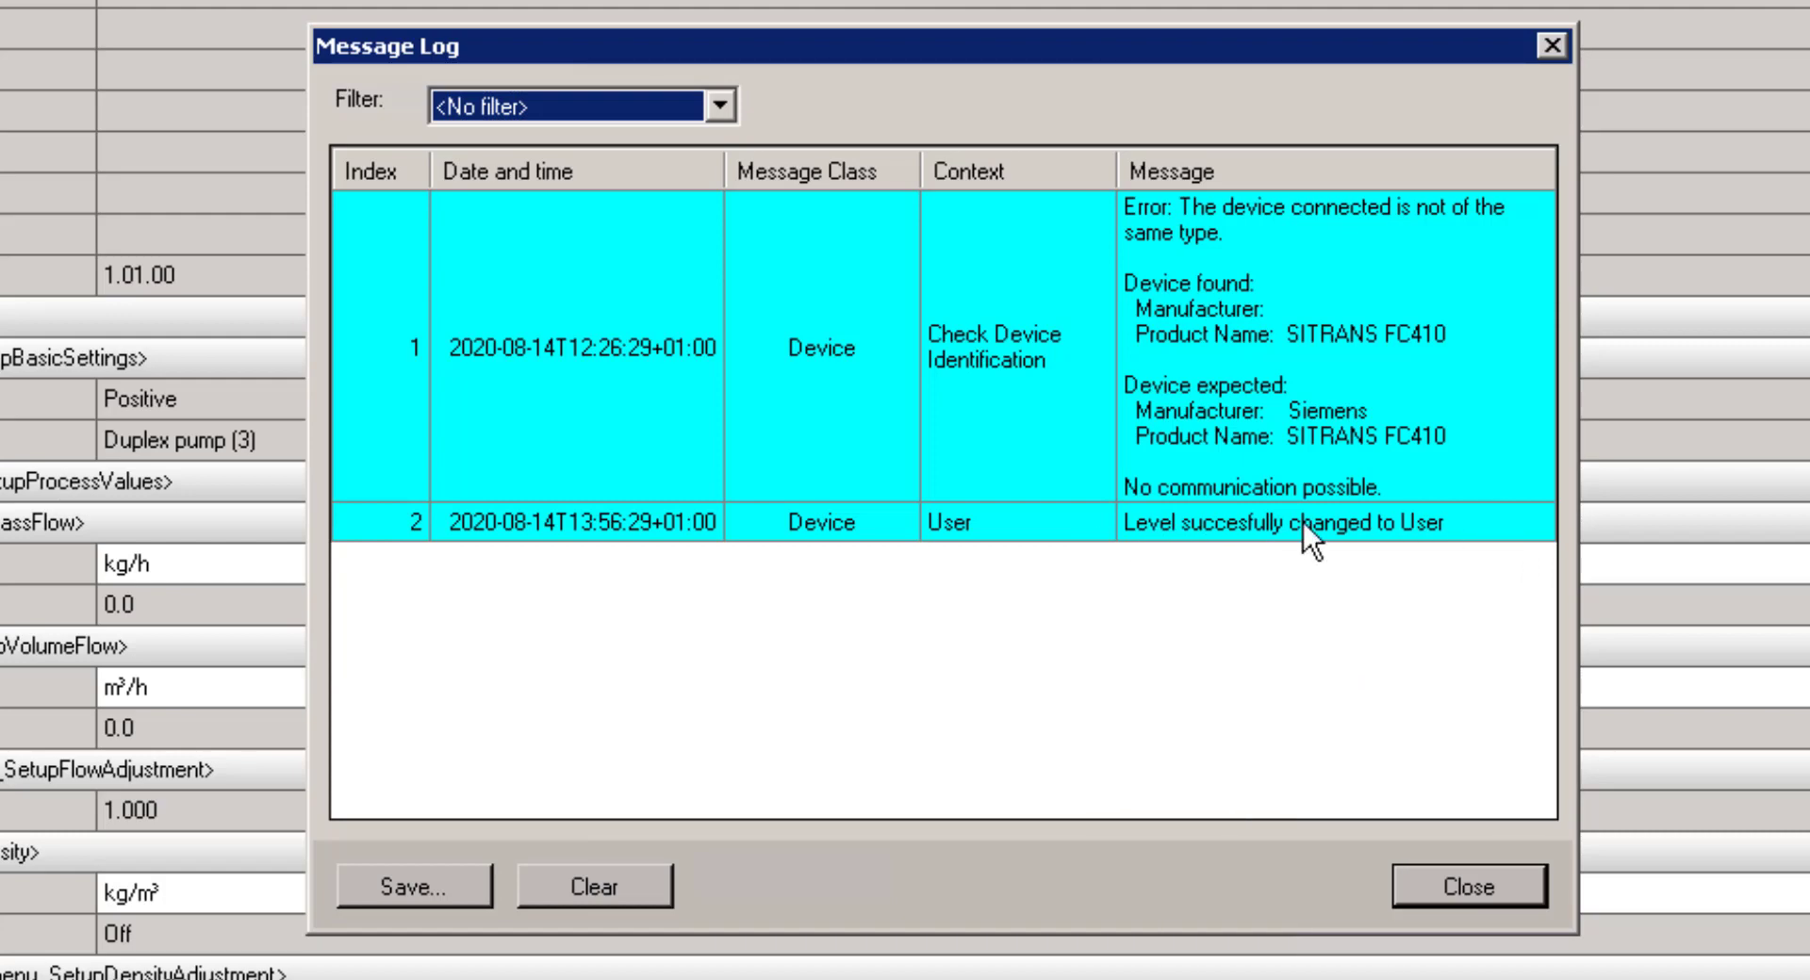
click(1450, 890)
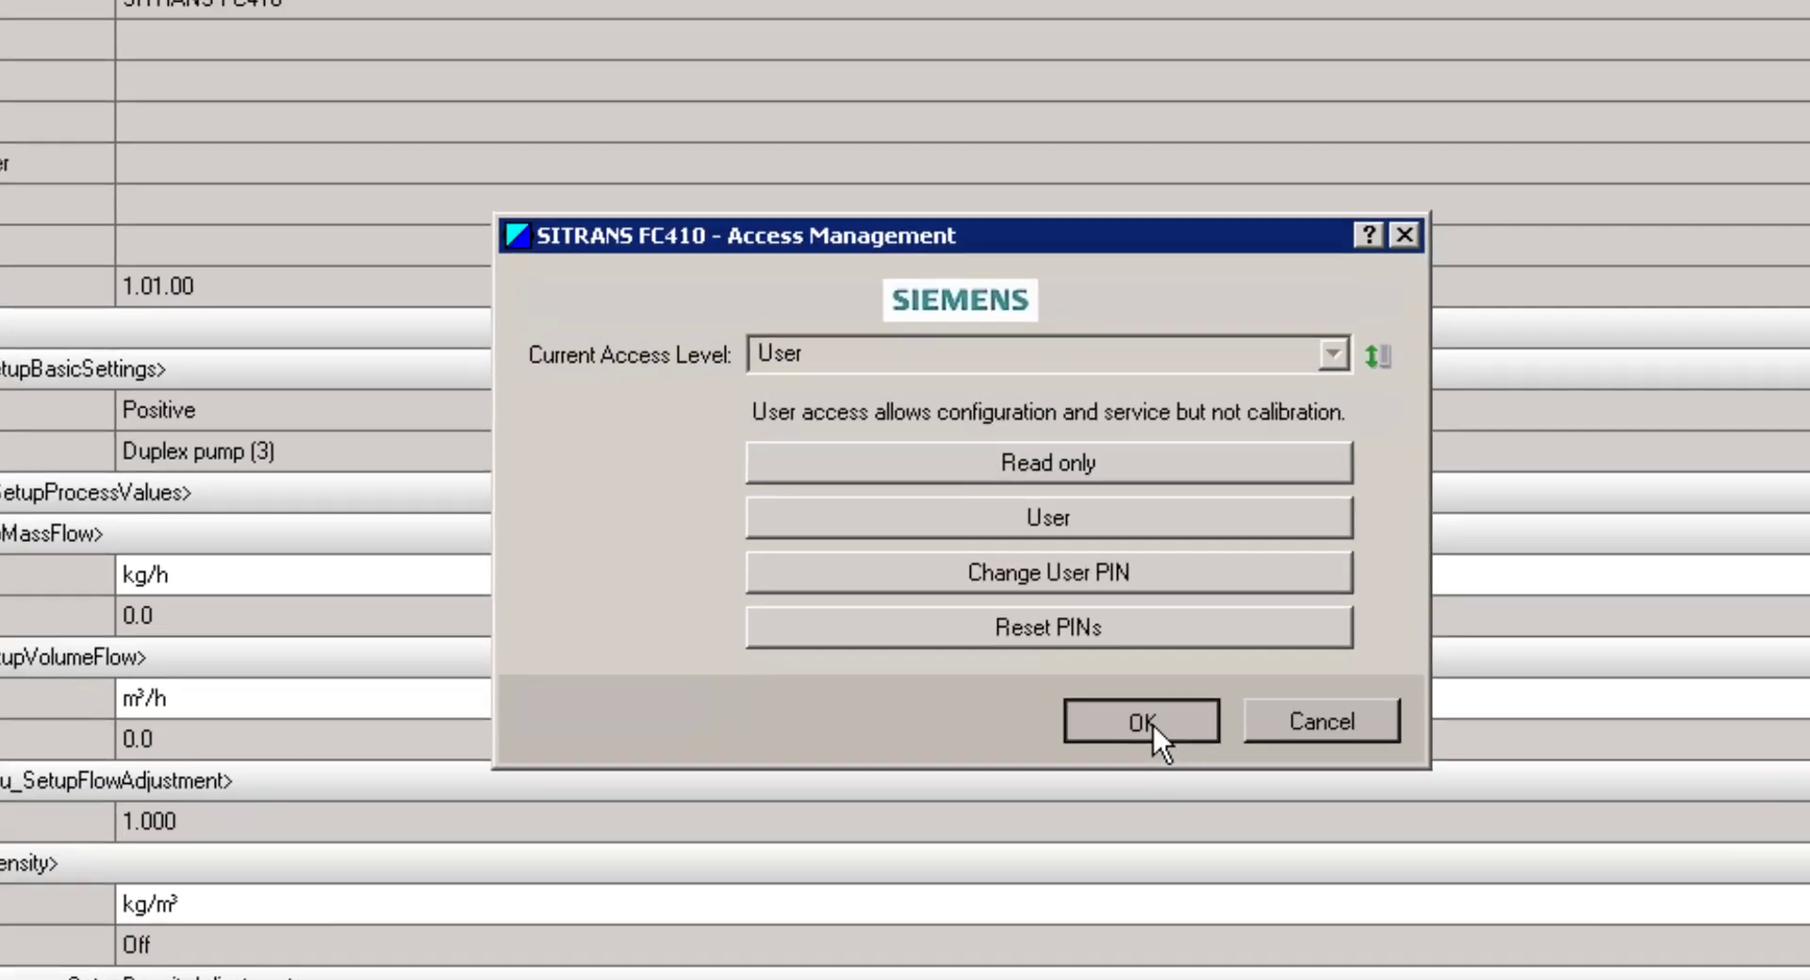
click(1136, 718)
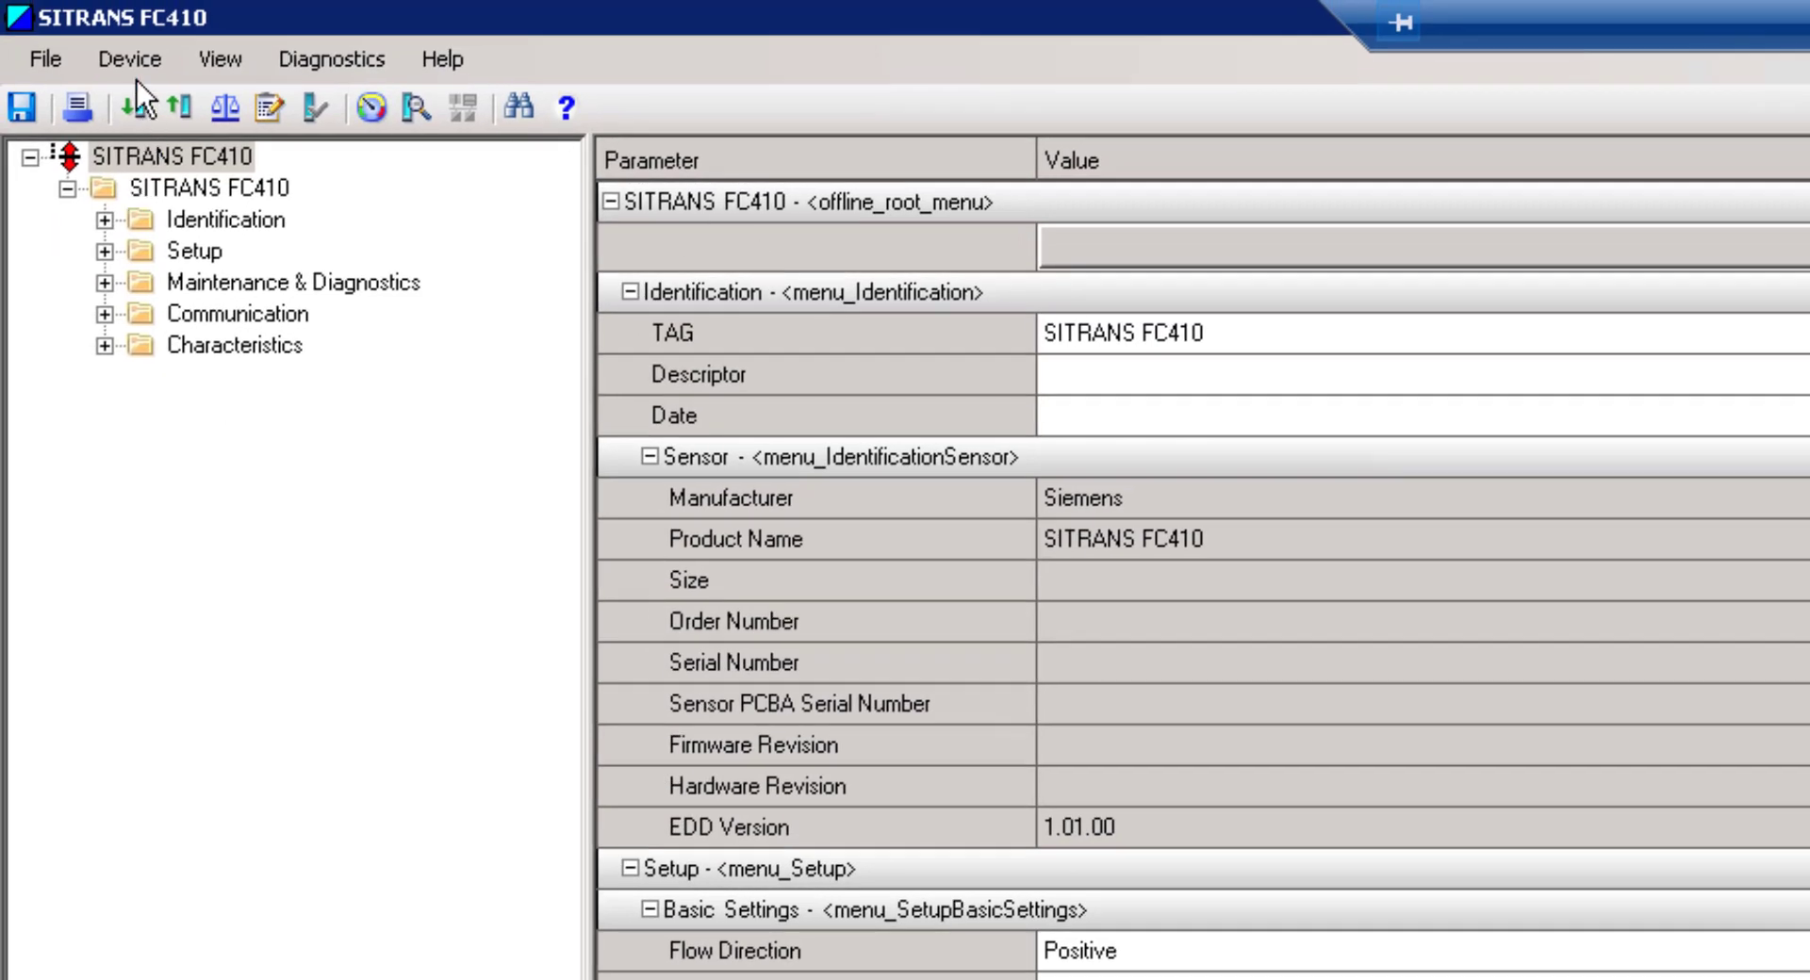
Change the FC410's Modbus address from 1 to 3 and transfer it to the device
click(123, 61)
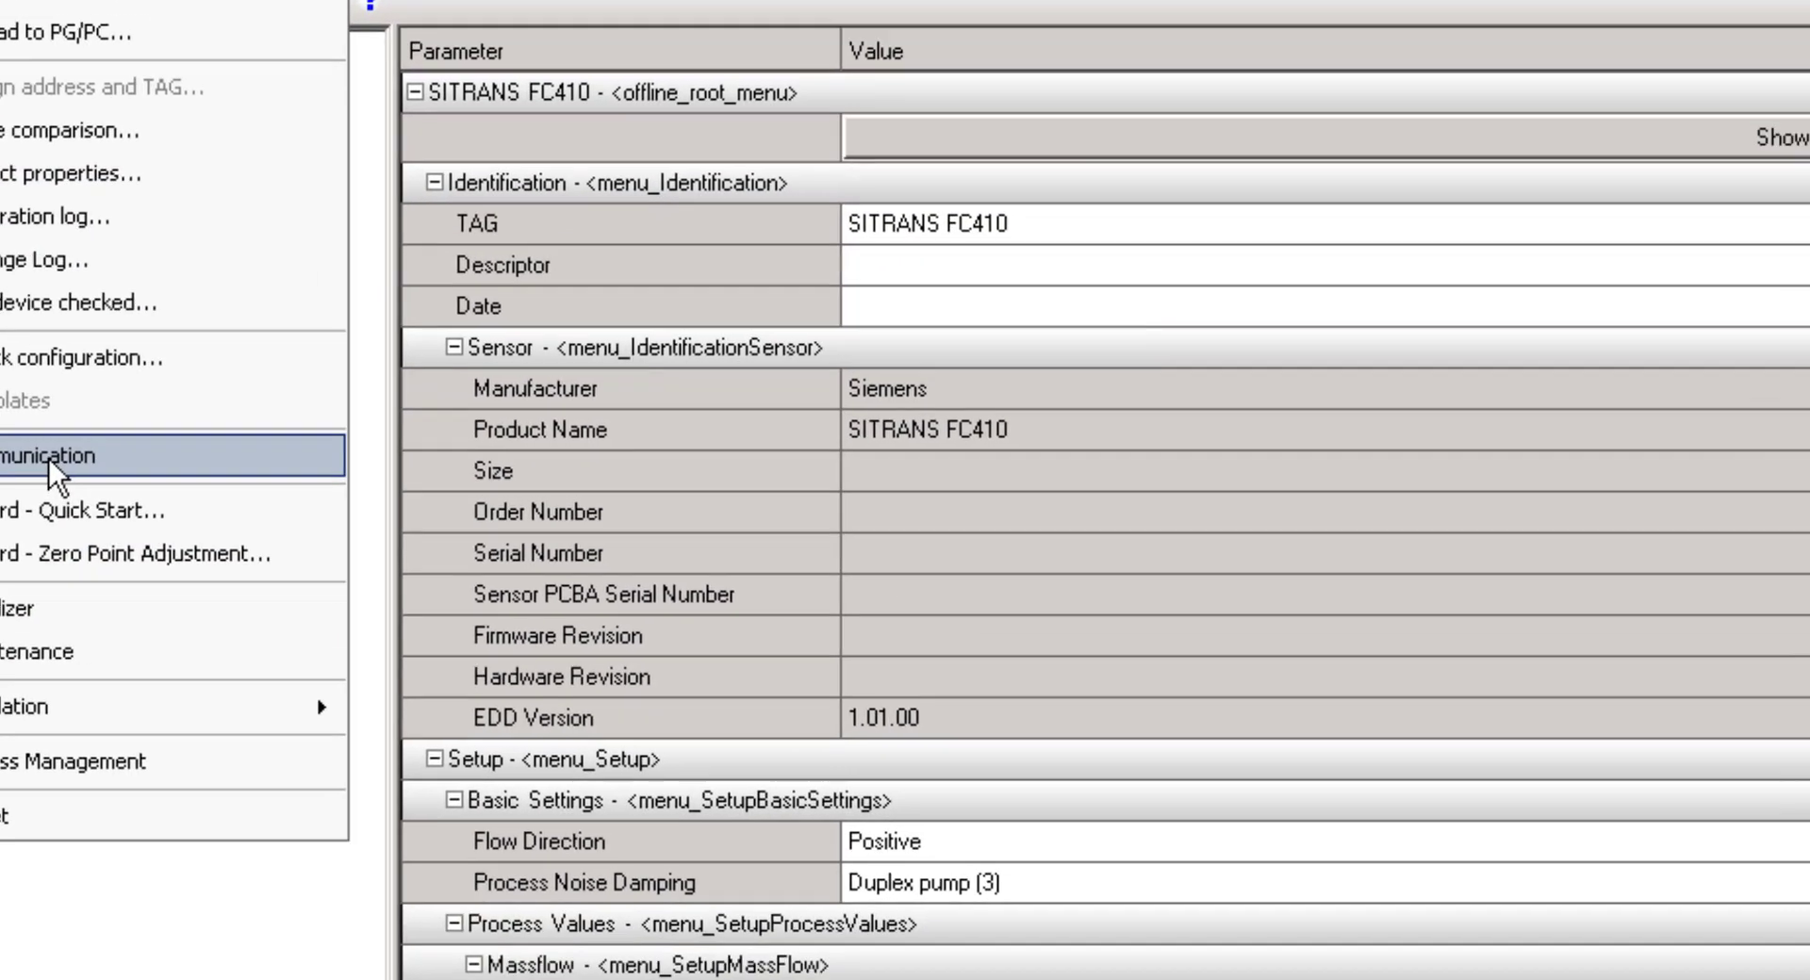
click(53, 467)
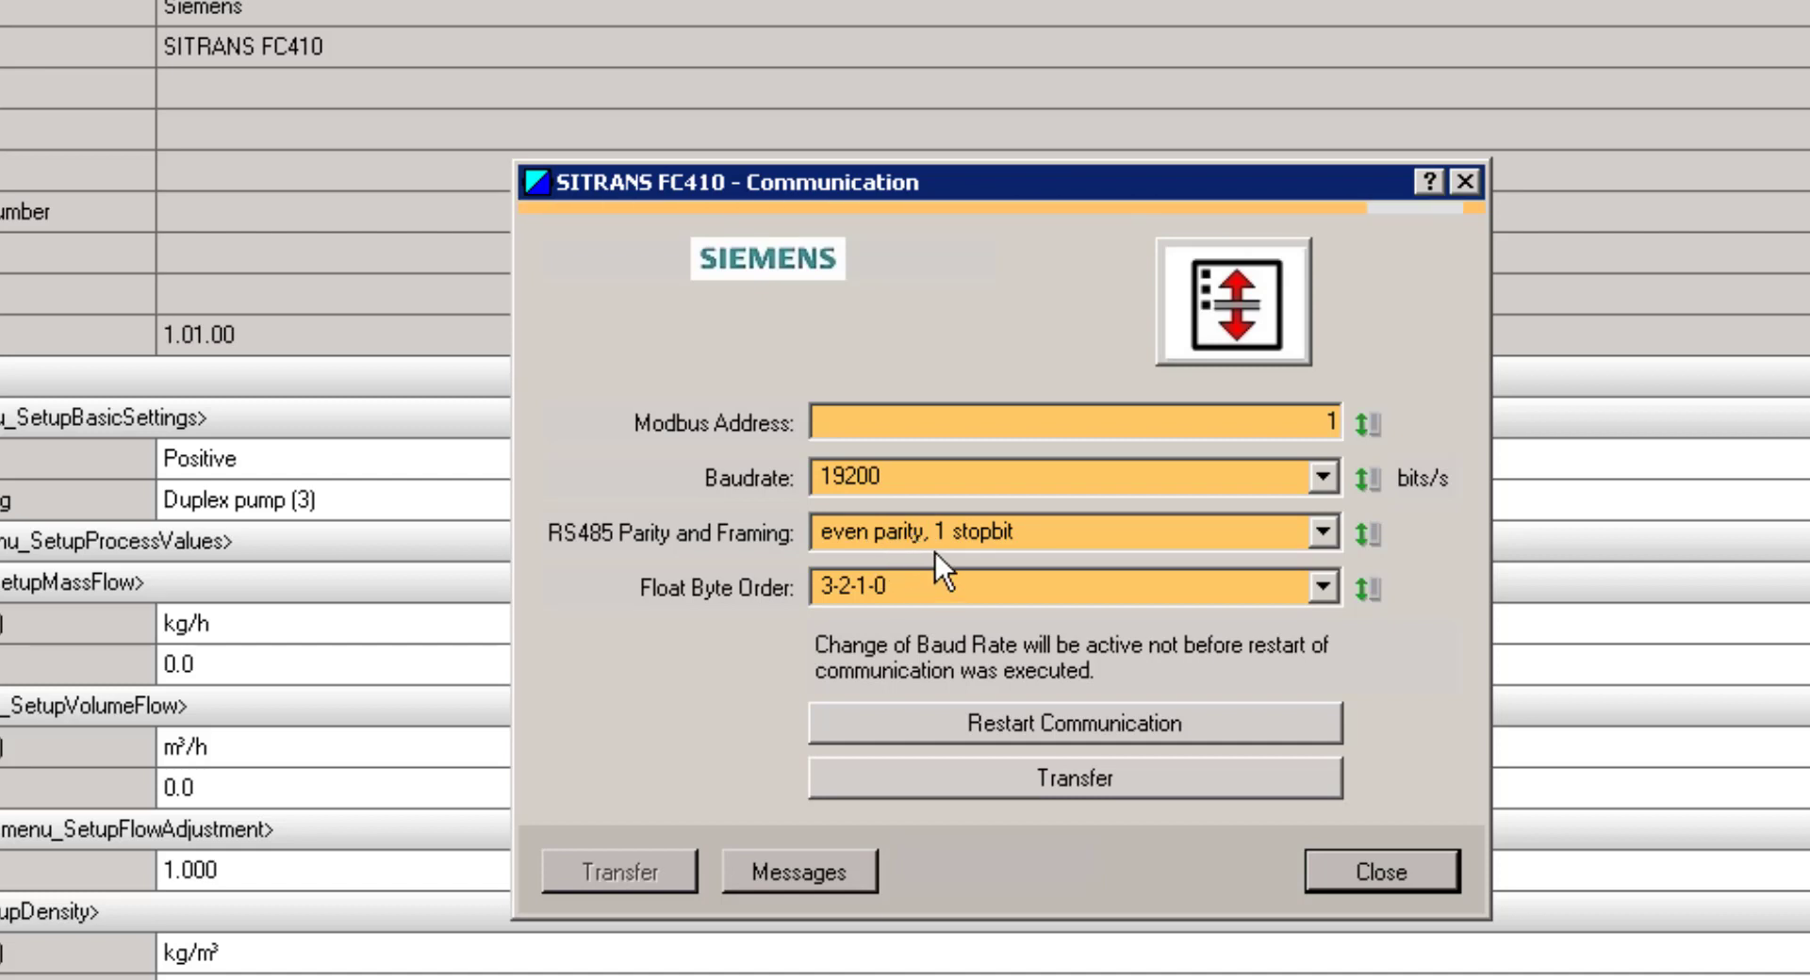
click(1309, 420)
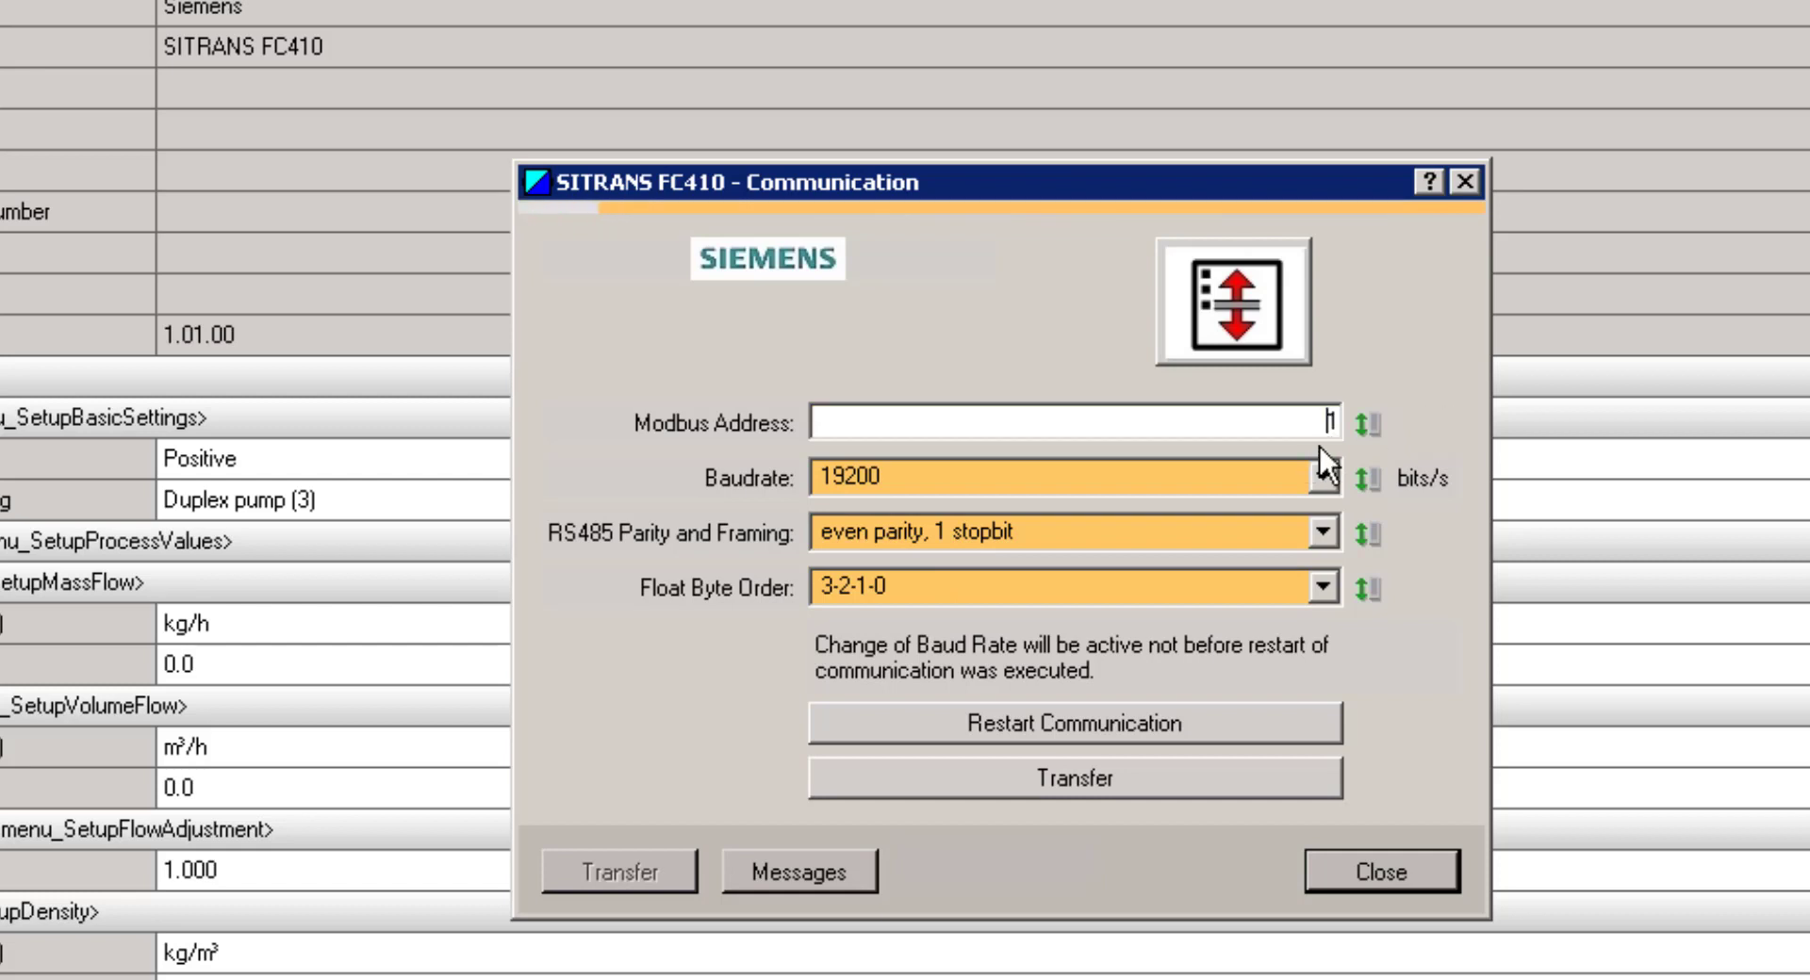
drag(1325, 421, 1360, 438)
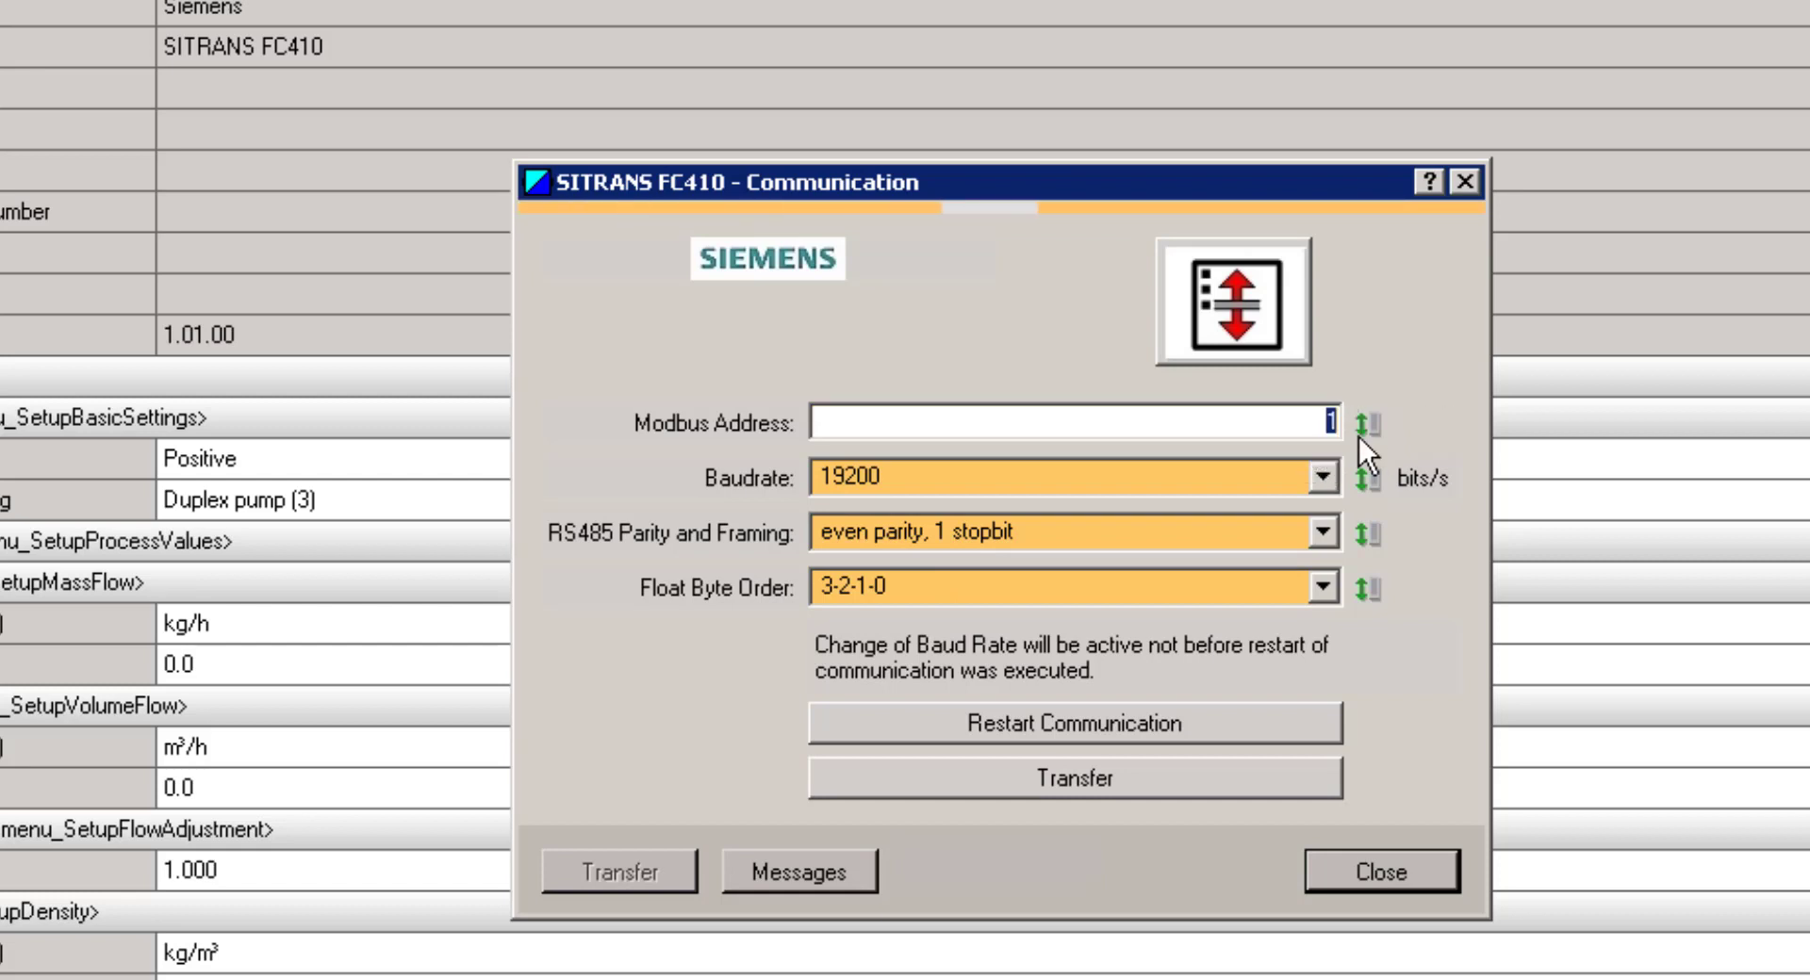
text(3)
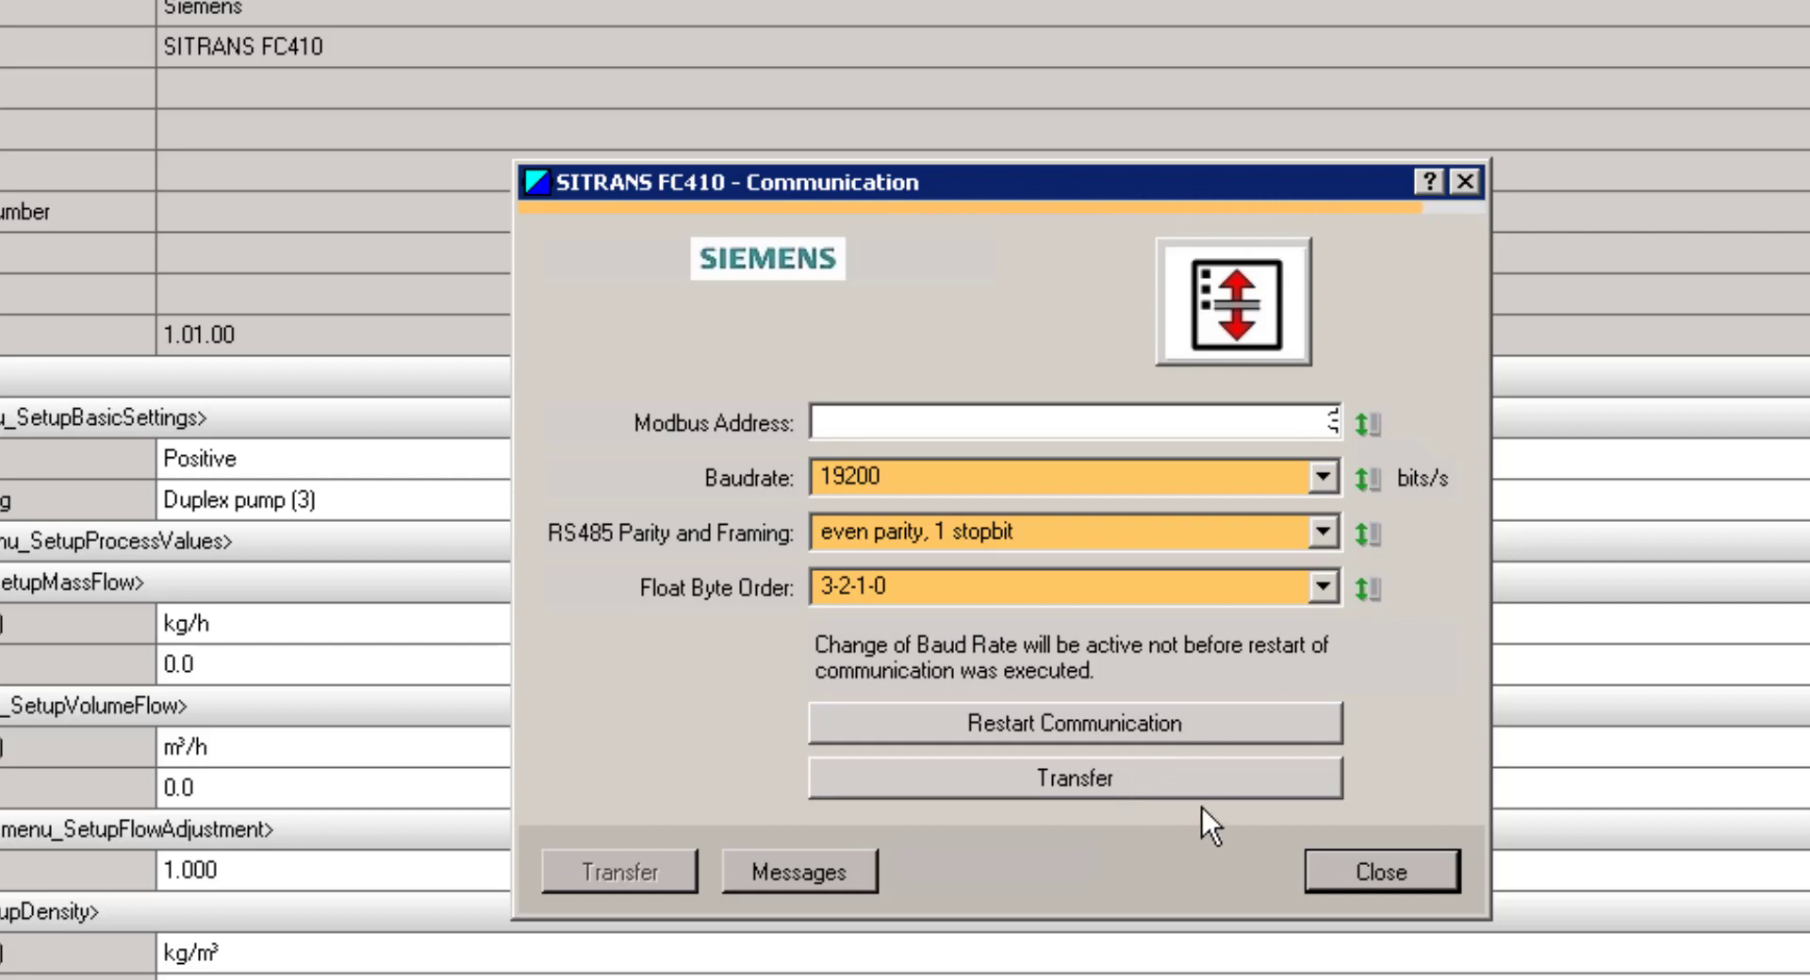
click(1157, 779)
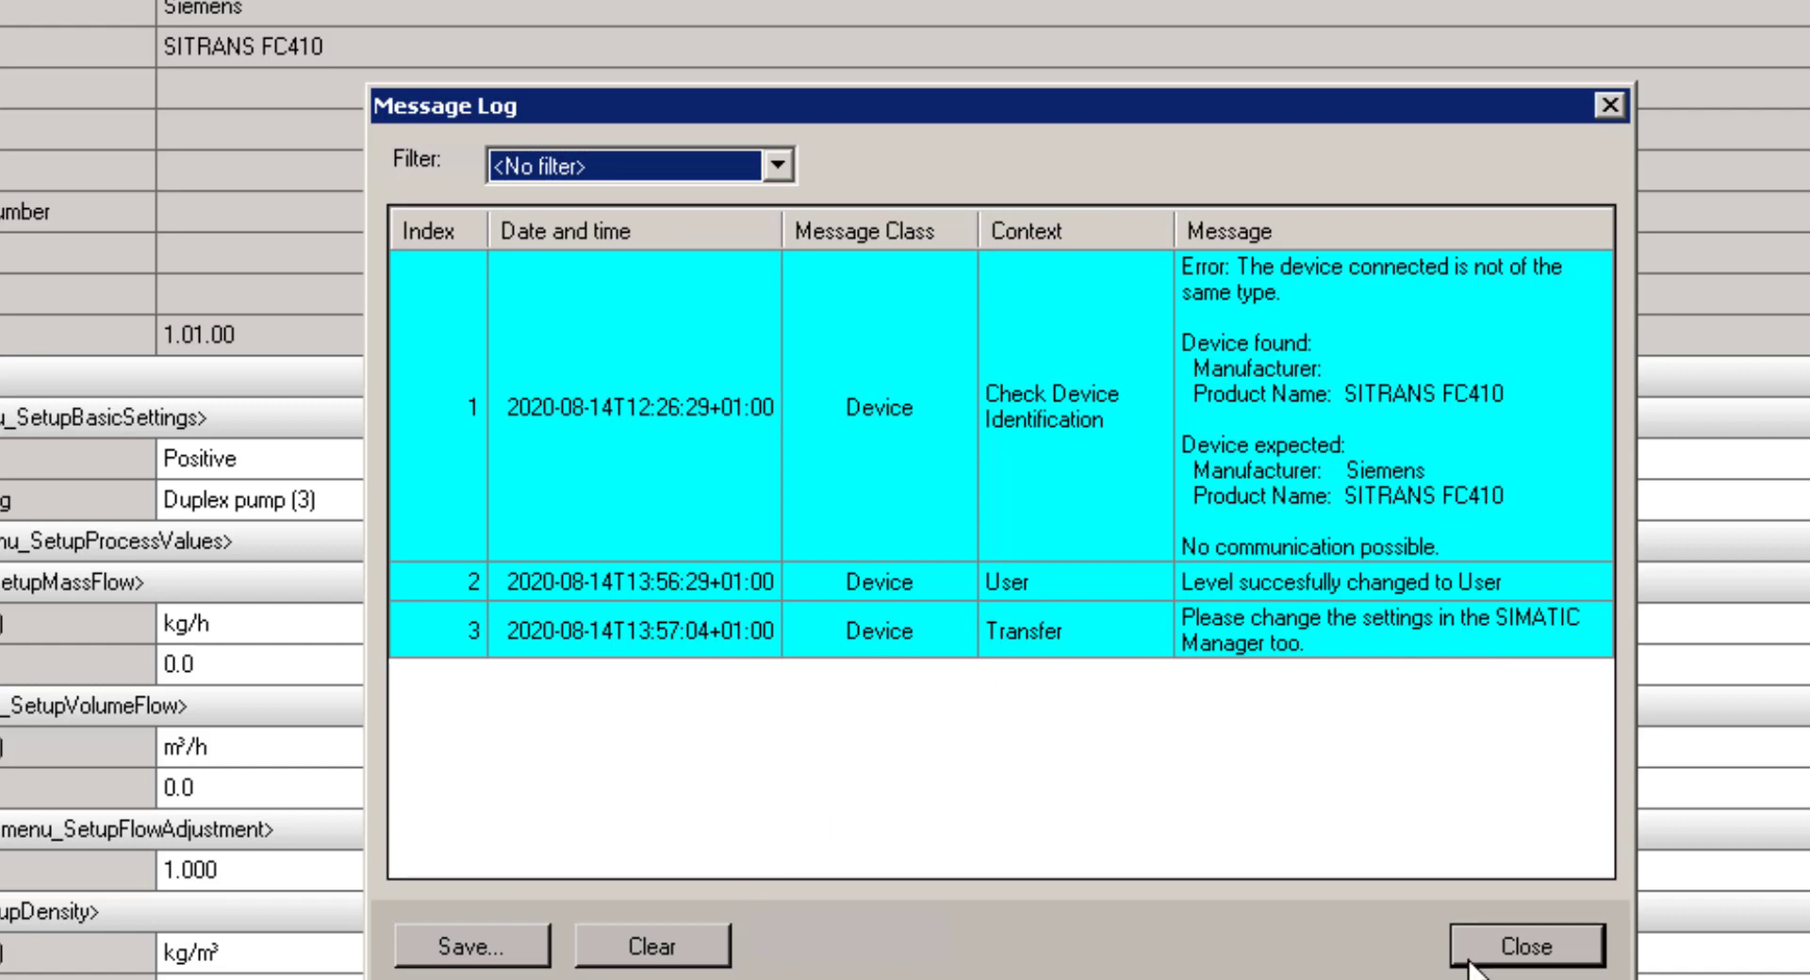
Restart communication with the new address and close the communication settings
click(1518, 942)
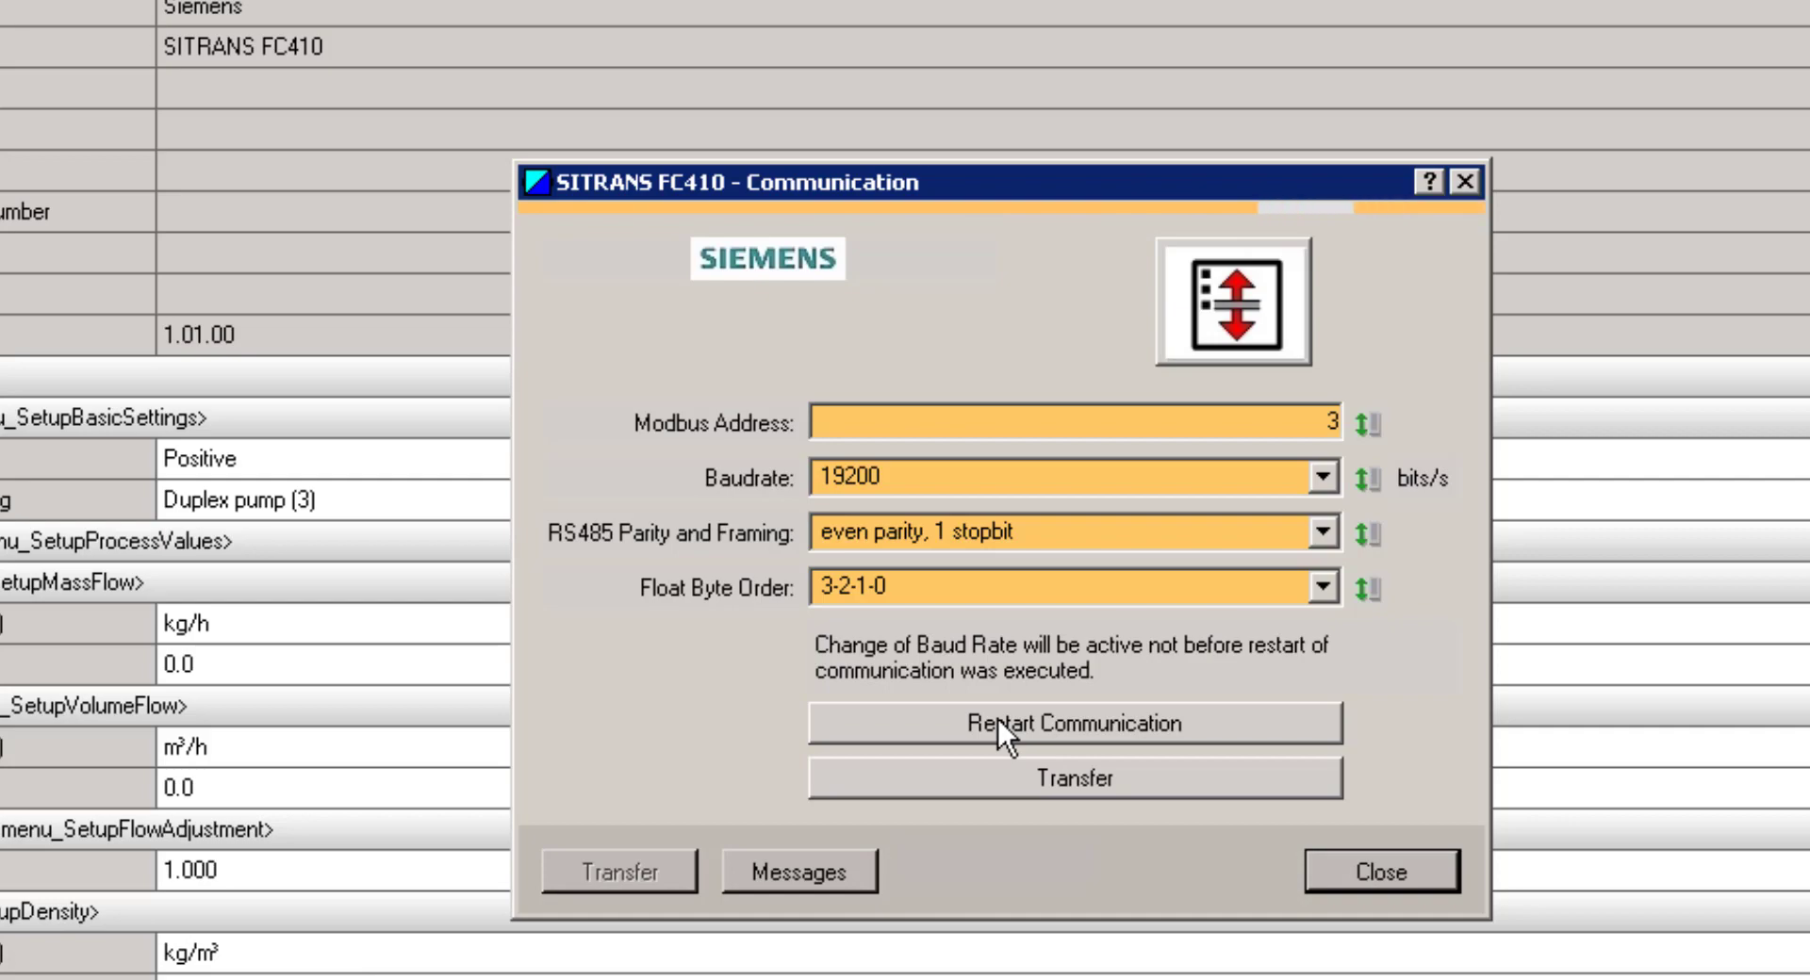
click(998, 720)
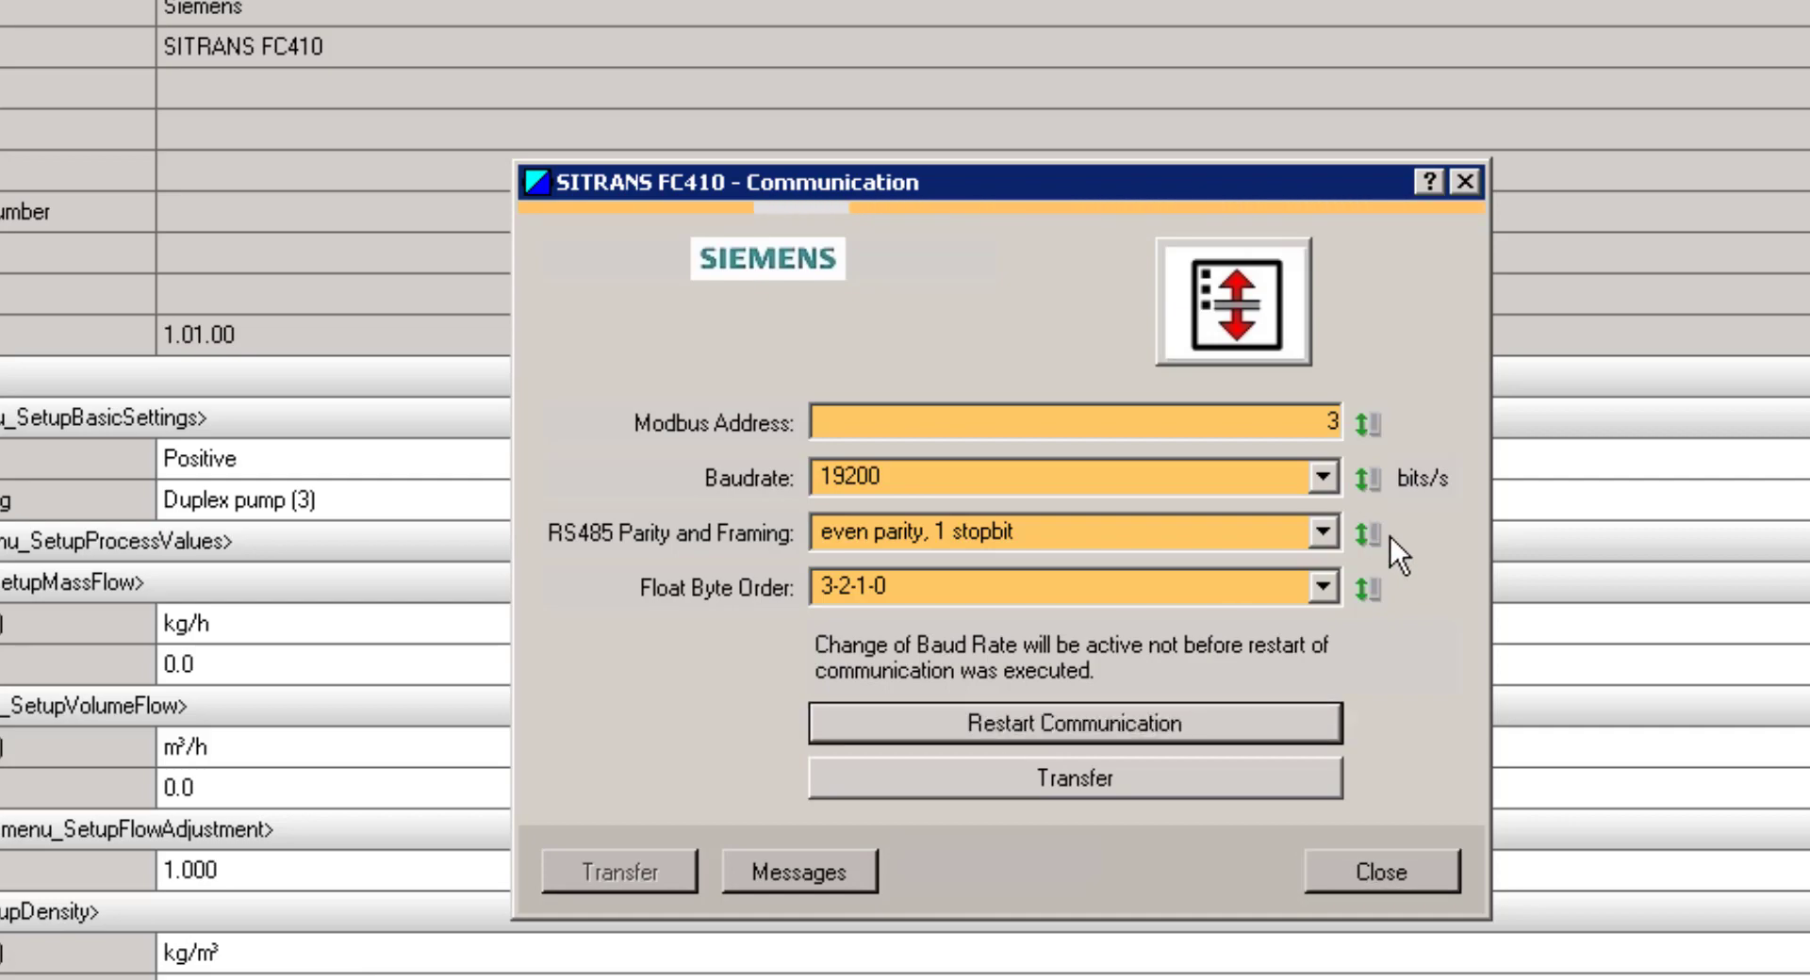
click(1372, 869)
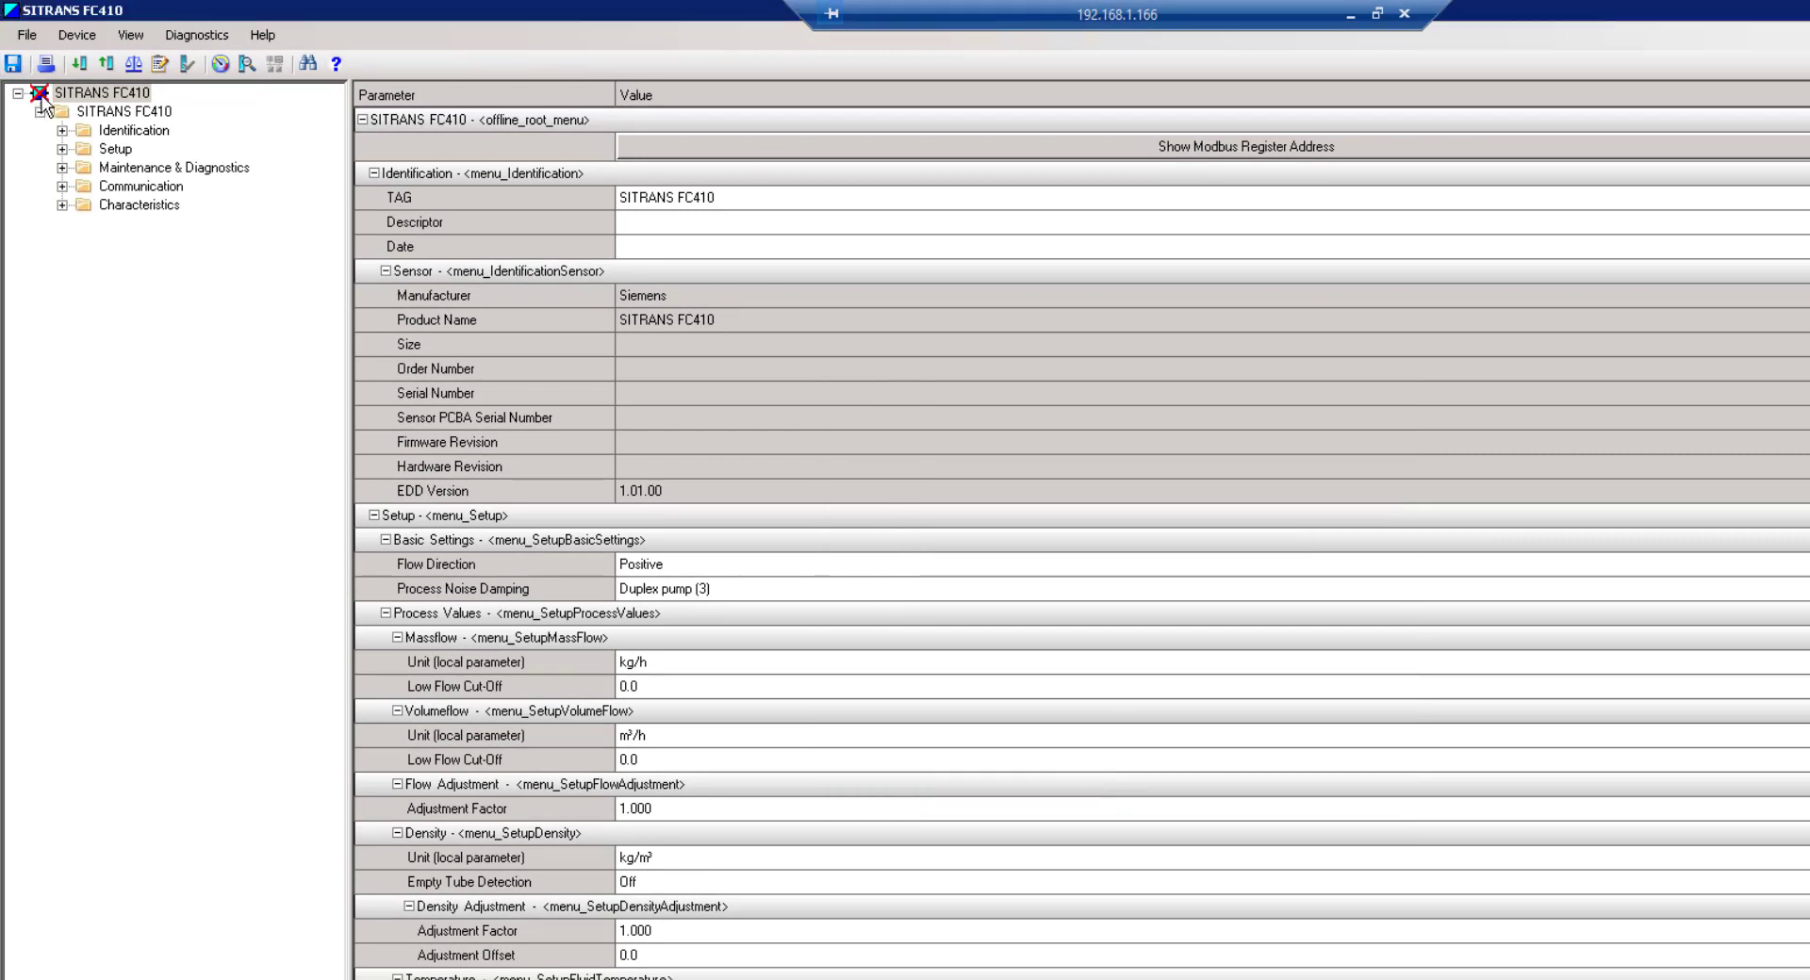
Acknowledge the no-connection error on Process Variables and close the FC410 window without saving
click(221, 63)
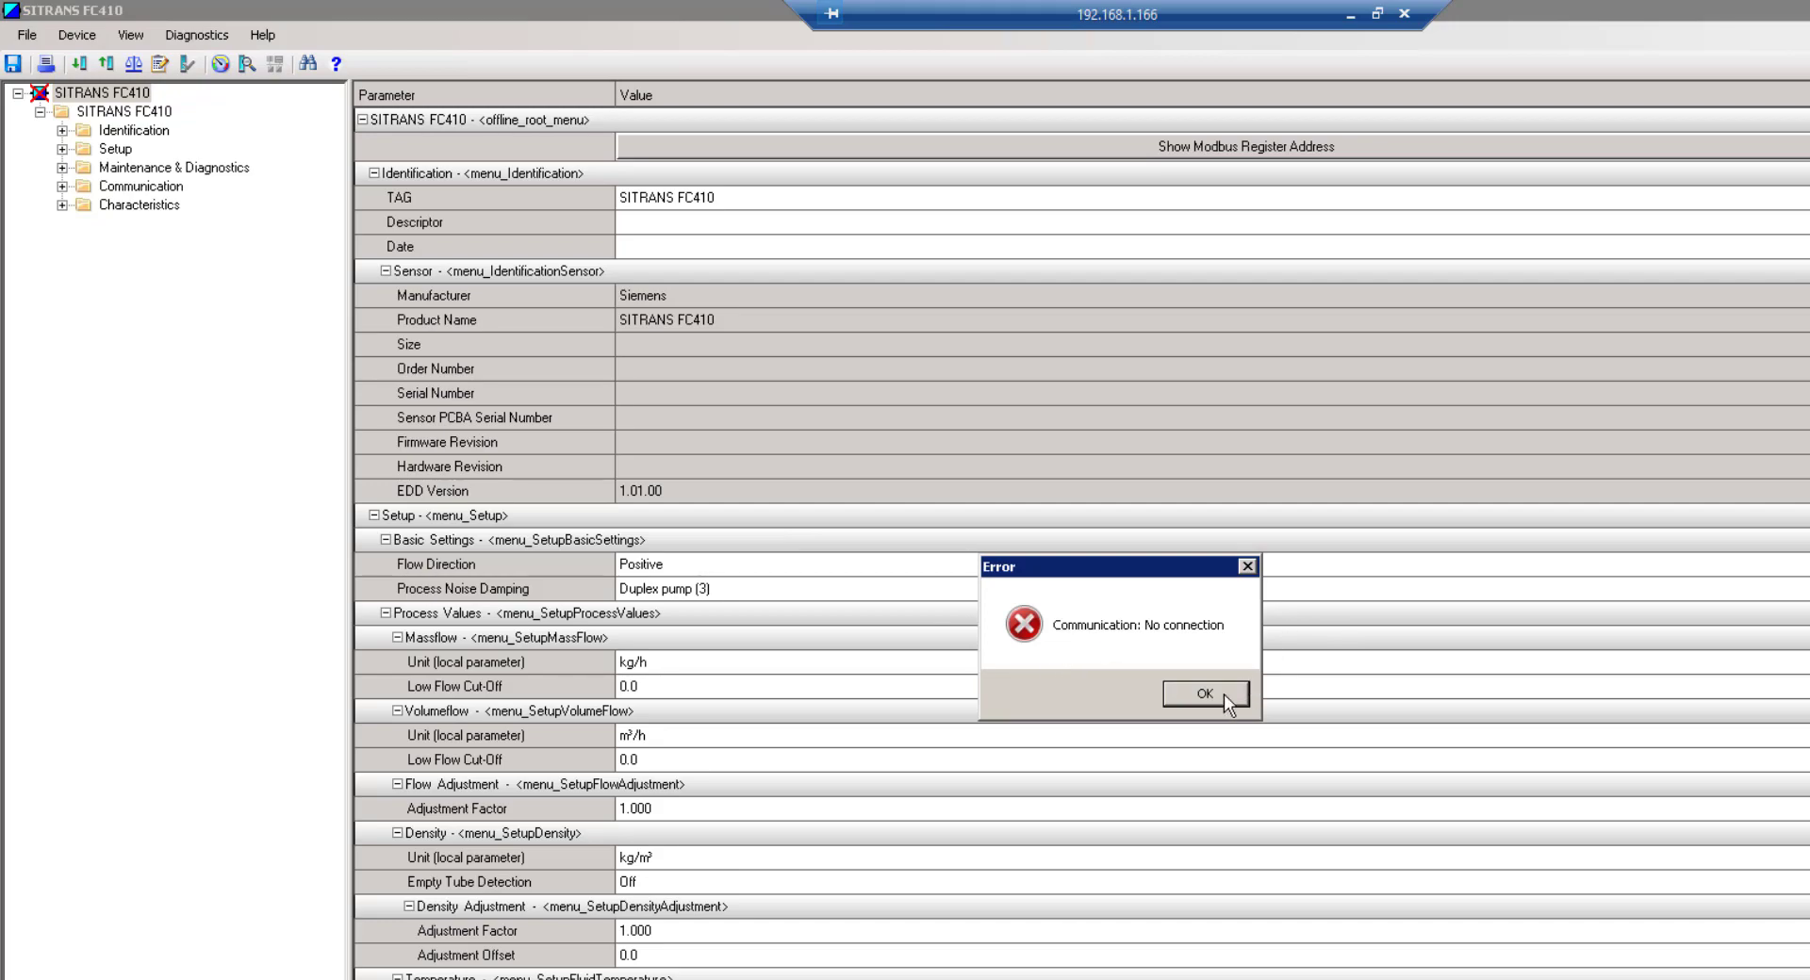
click(1224, 694)
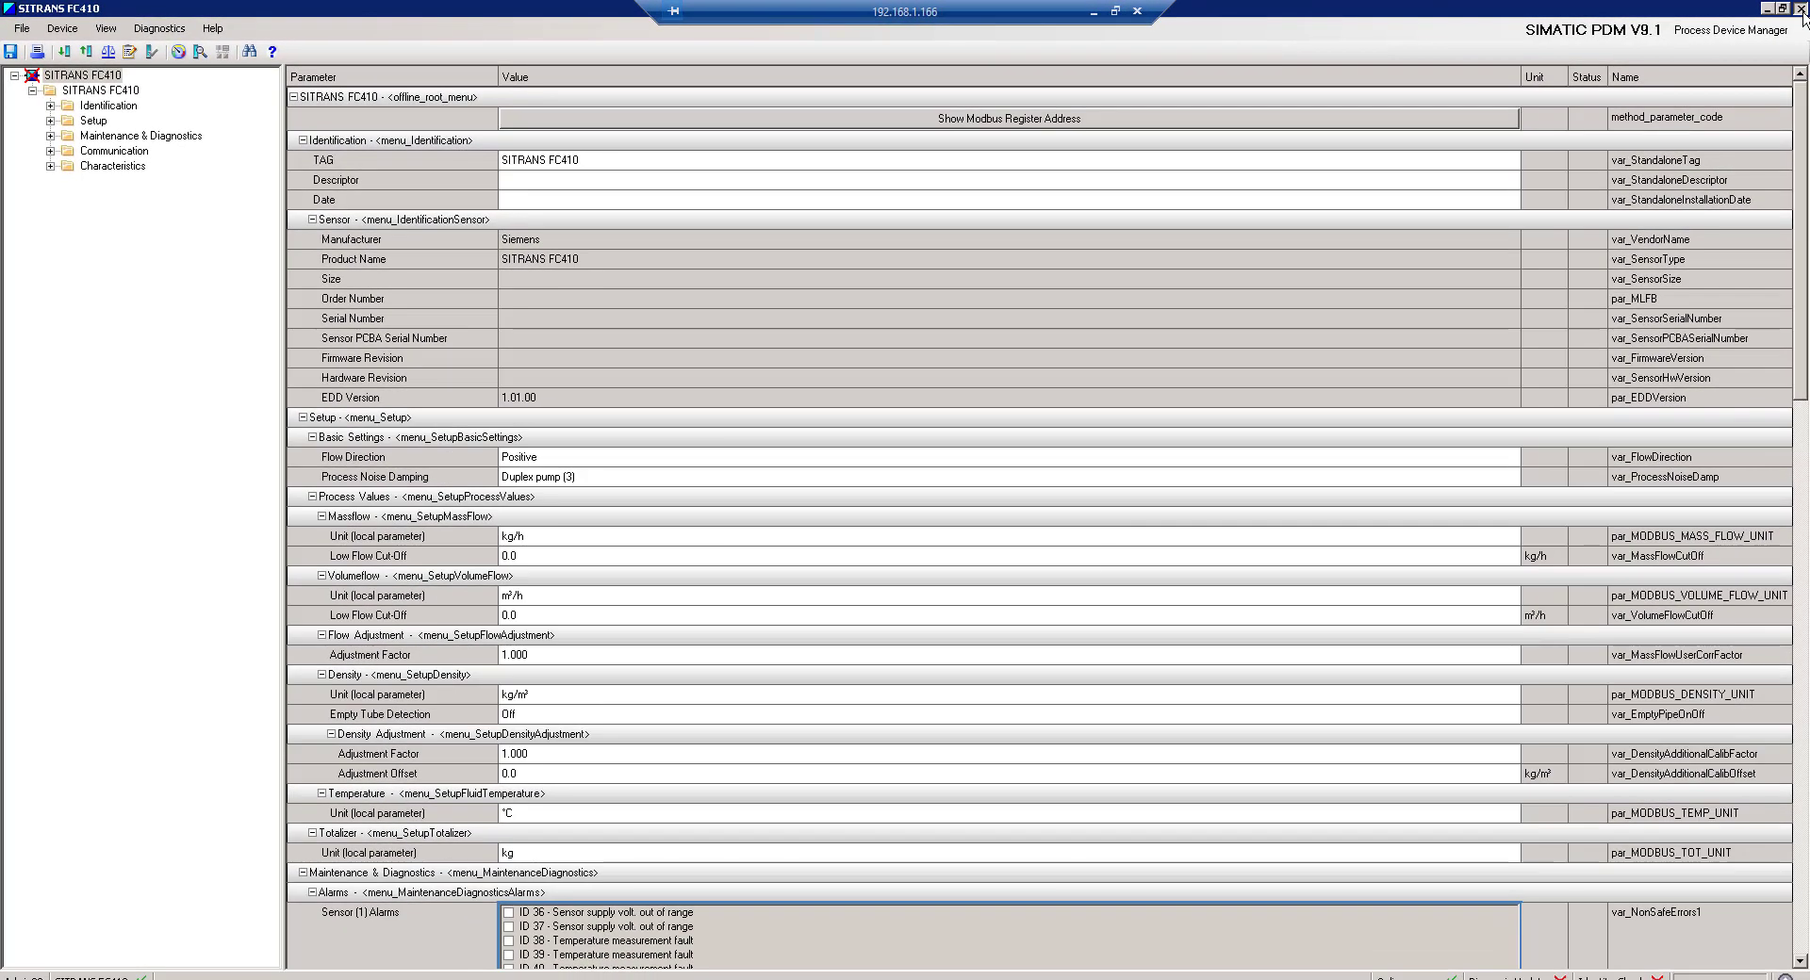
click(1801, 9)
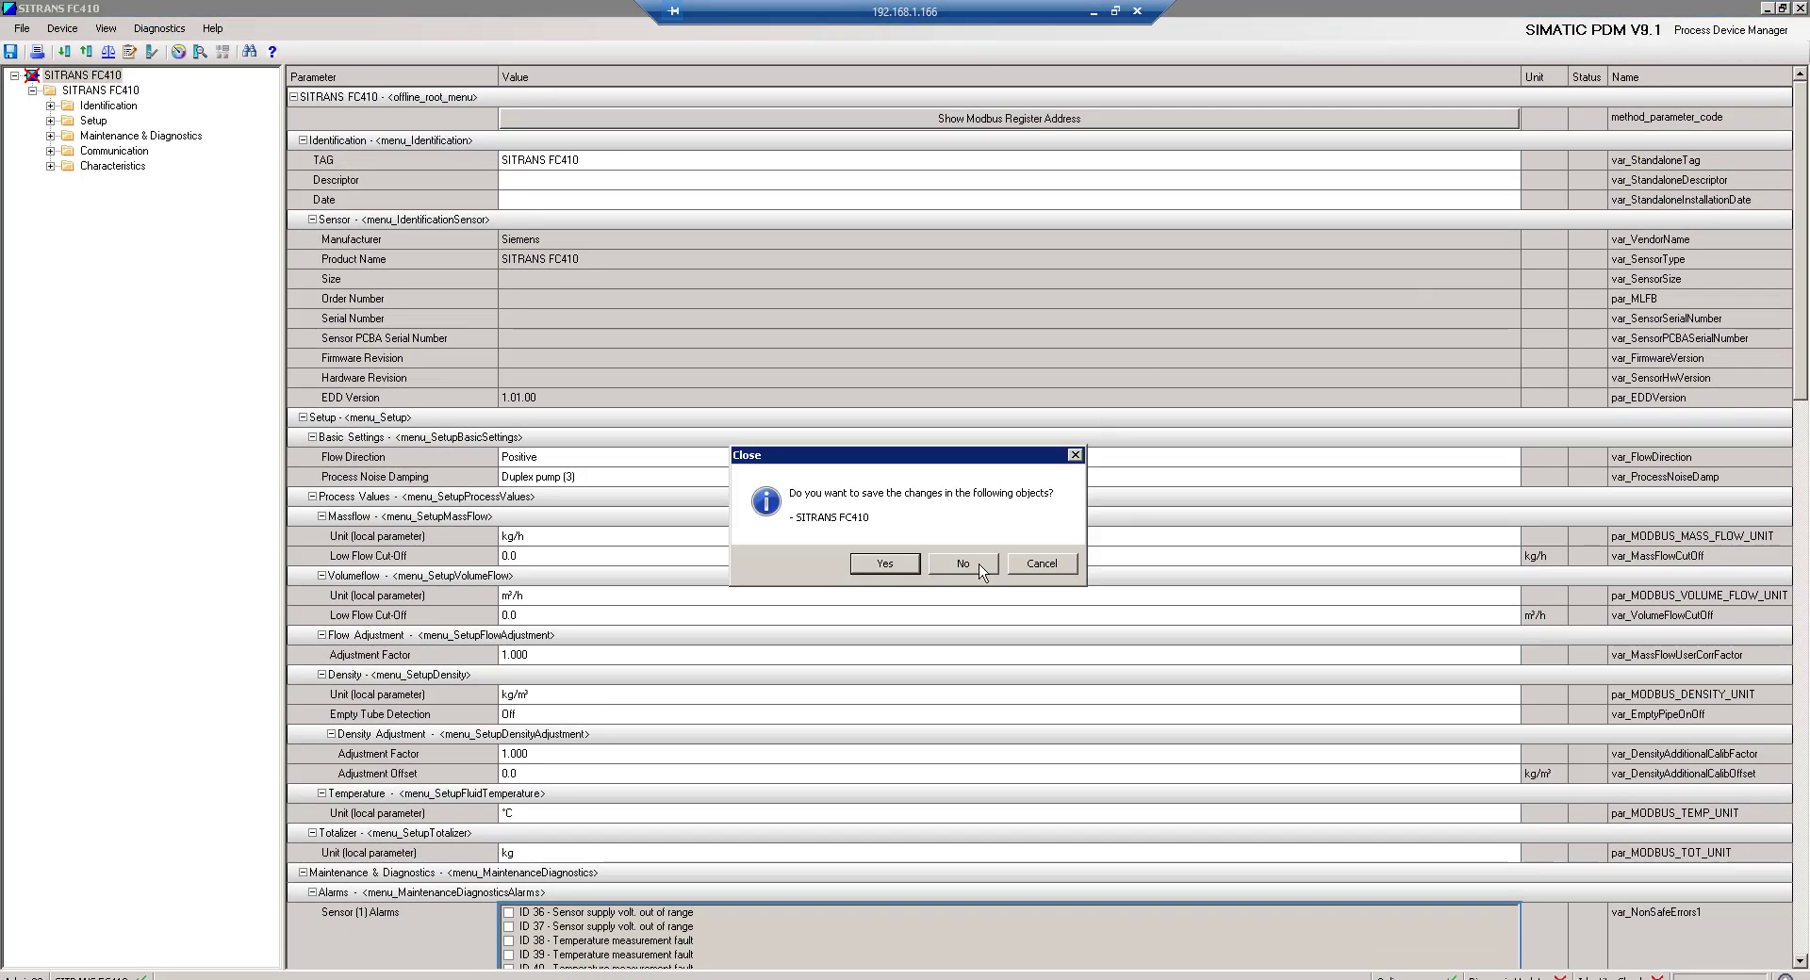
click(861, 566)
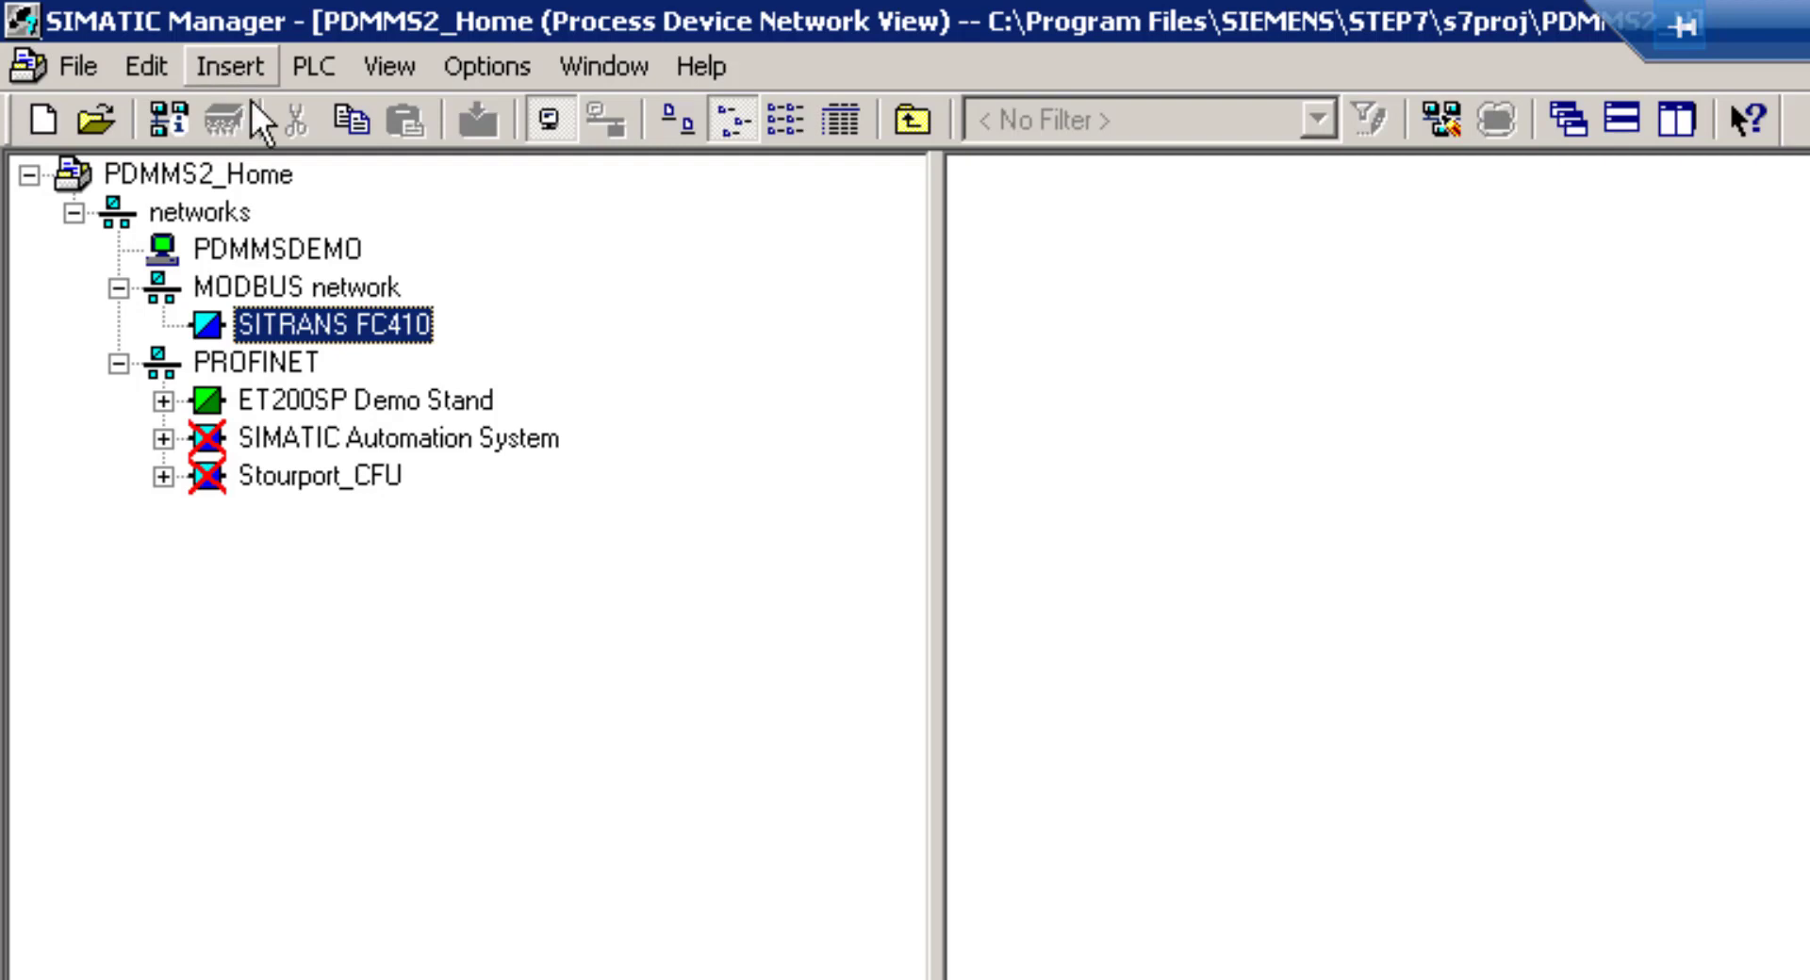
Set MODBUS address 3 on the Communication tab of the SITRANS FC410's Object Properties
right_click(319, 326)
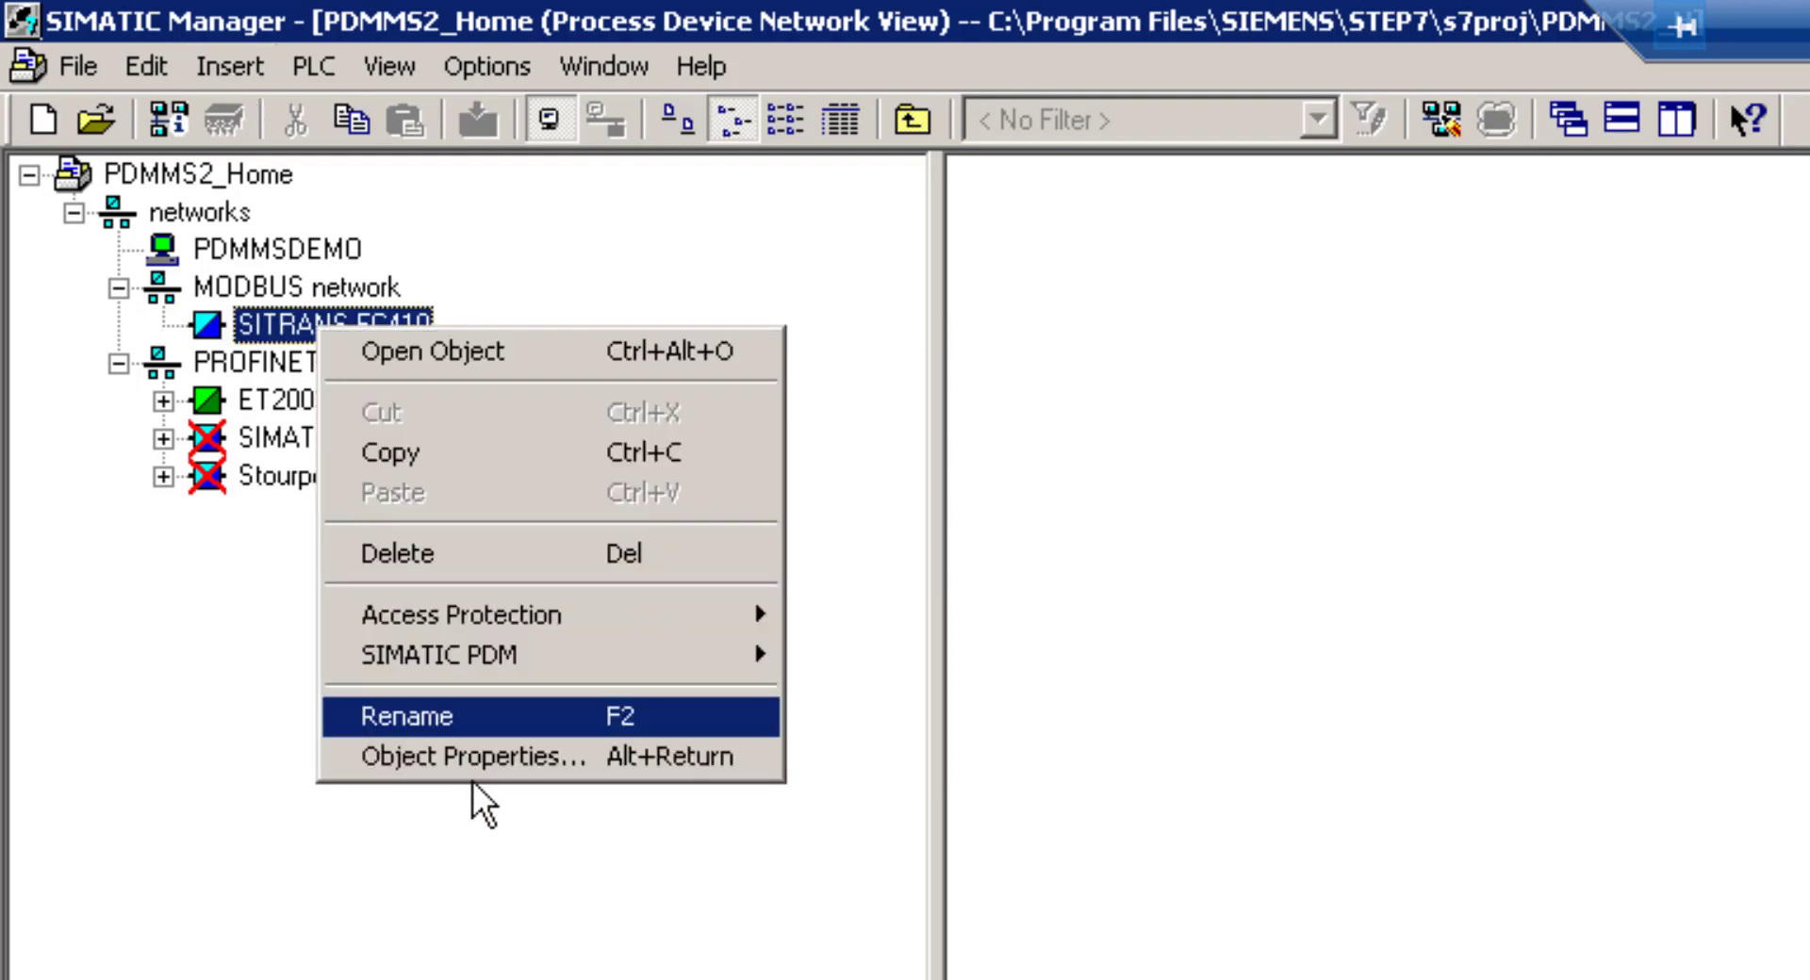
click(468, 757)
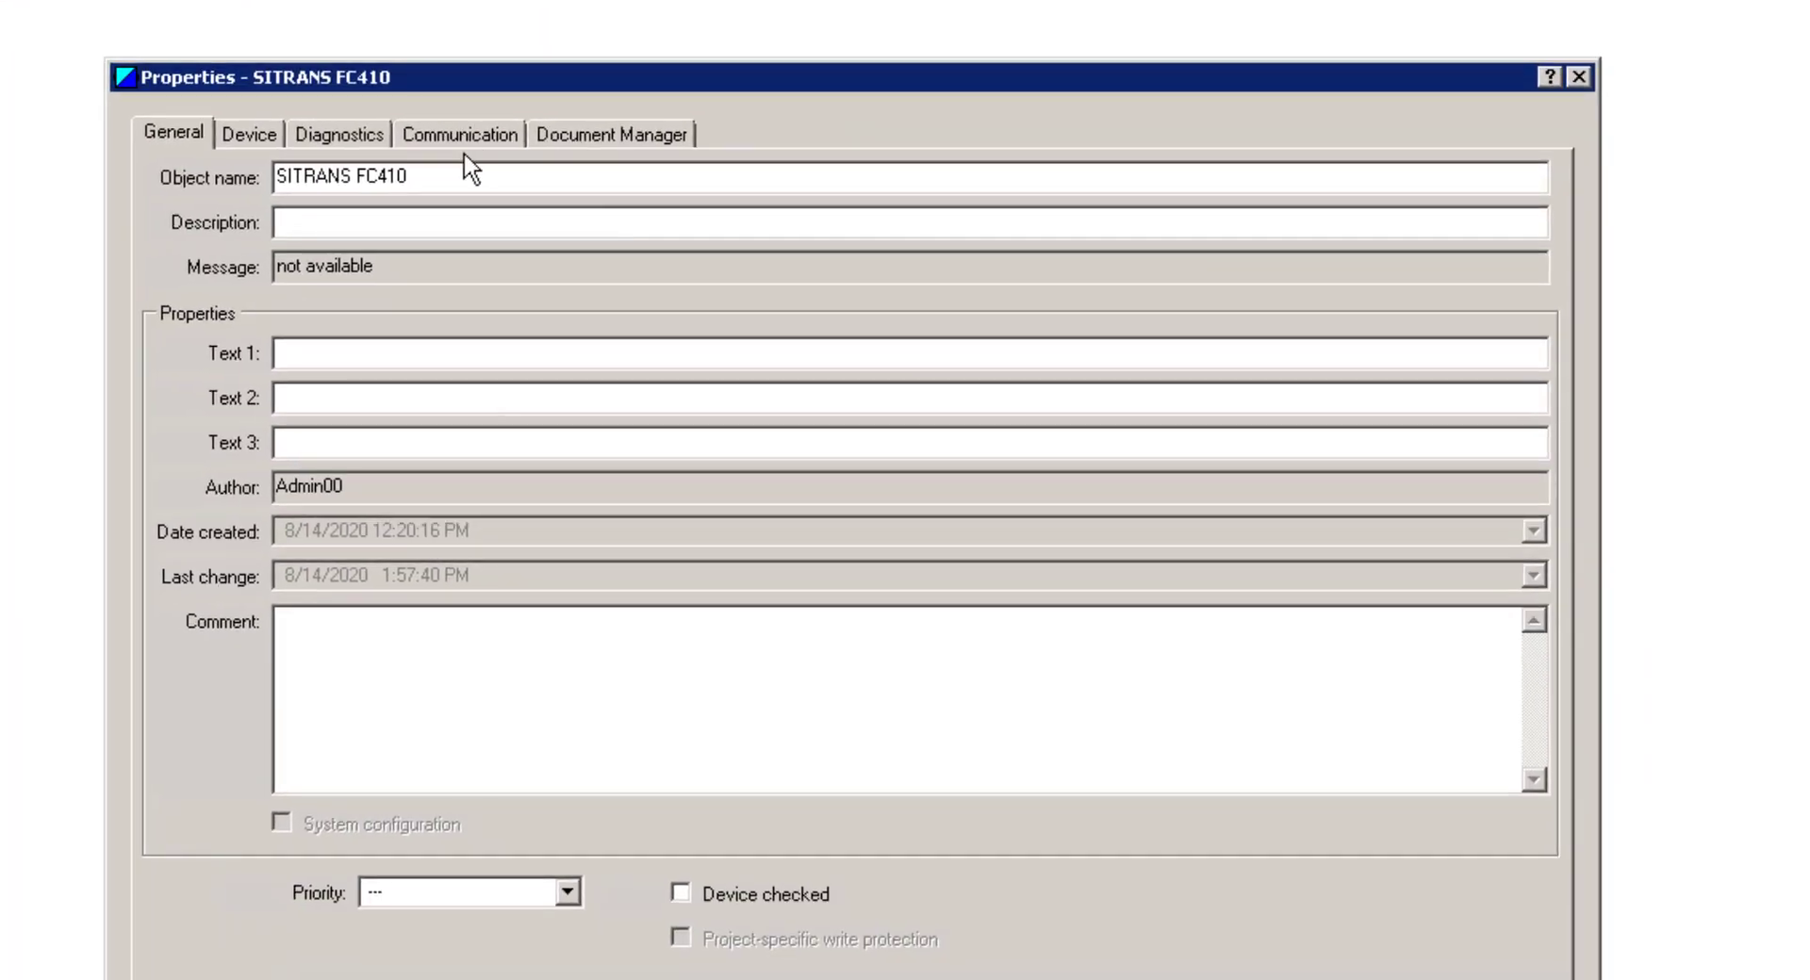
click(460, 141)
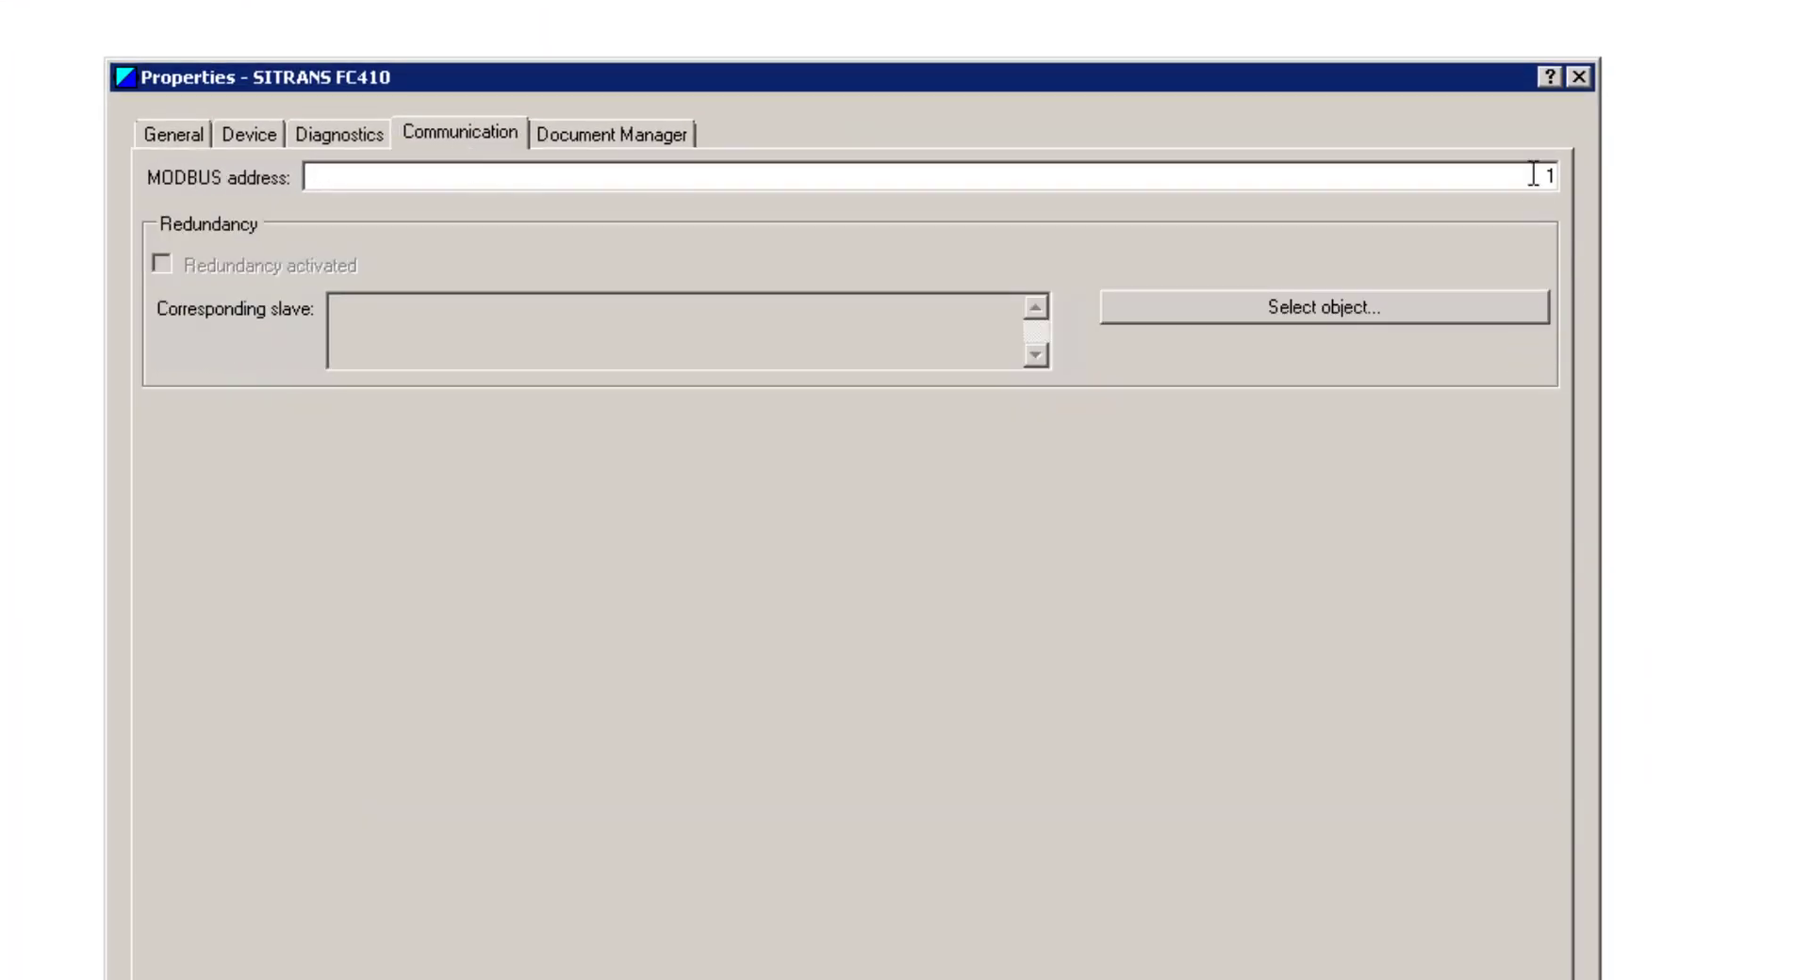
drag(1532, 170, 1578, 176)
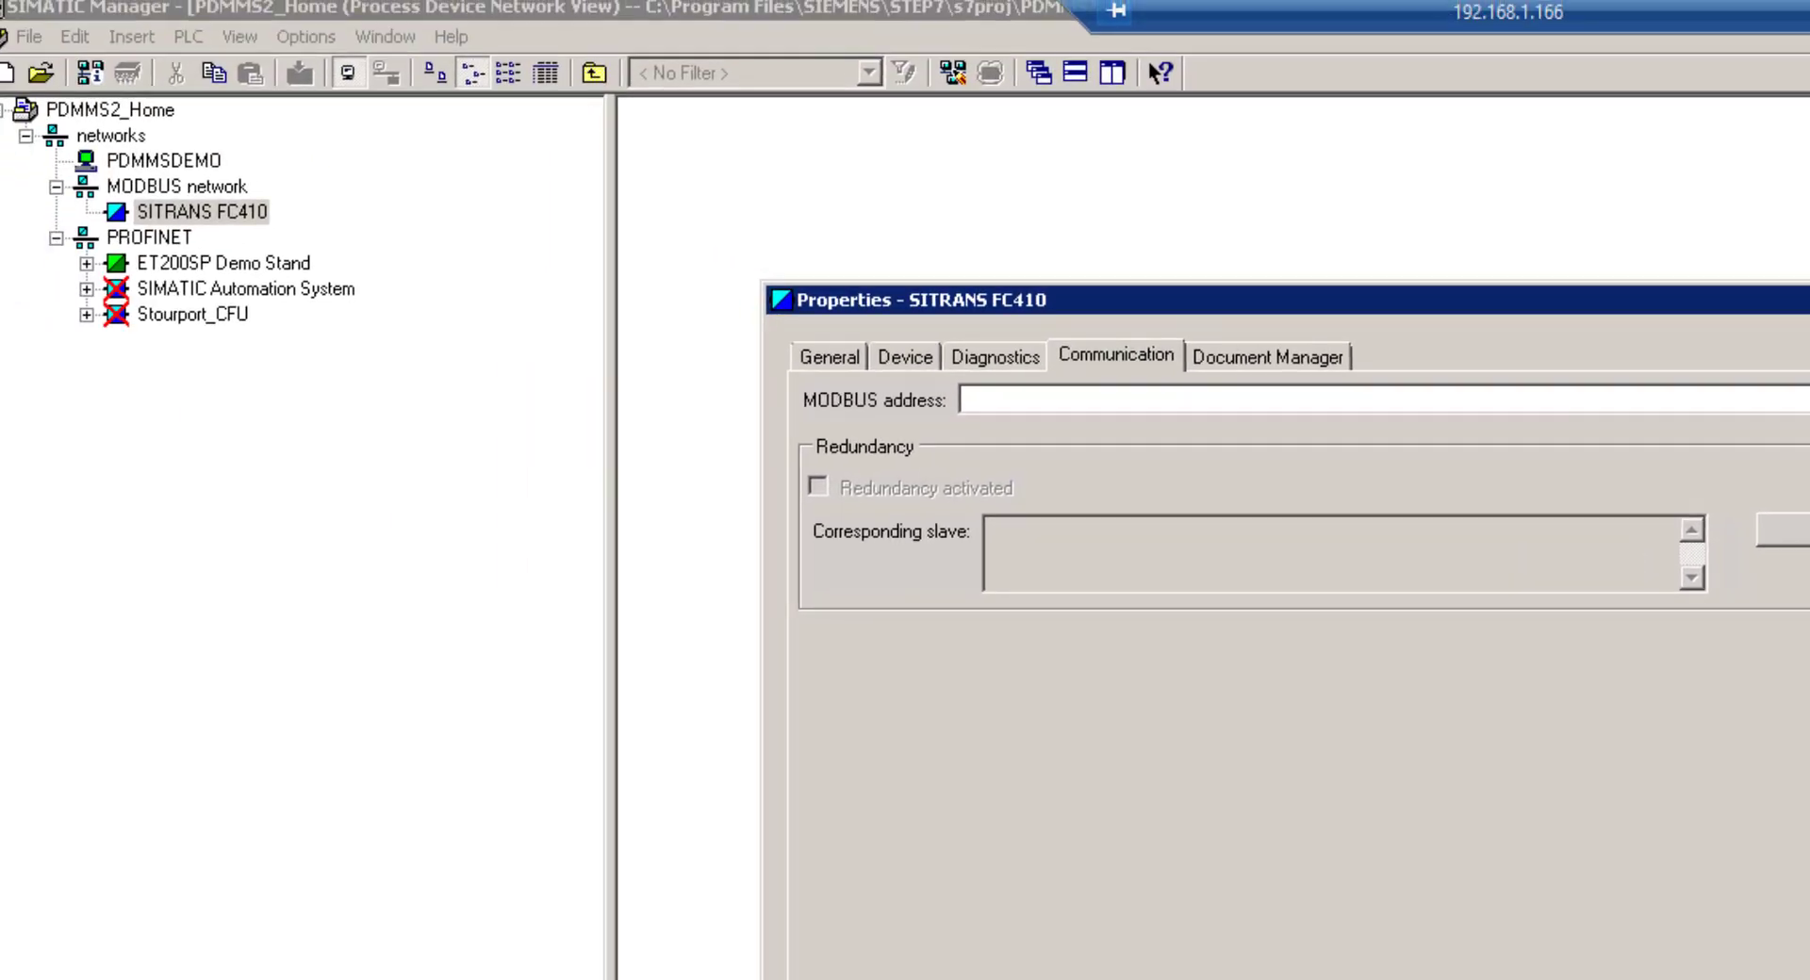
key(Return)
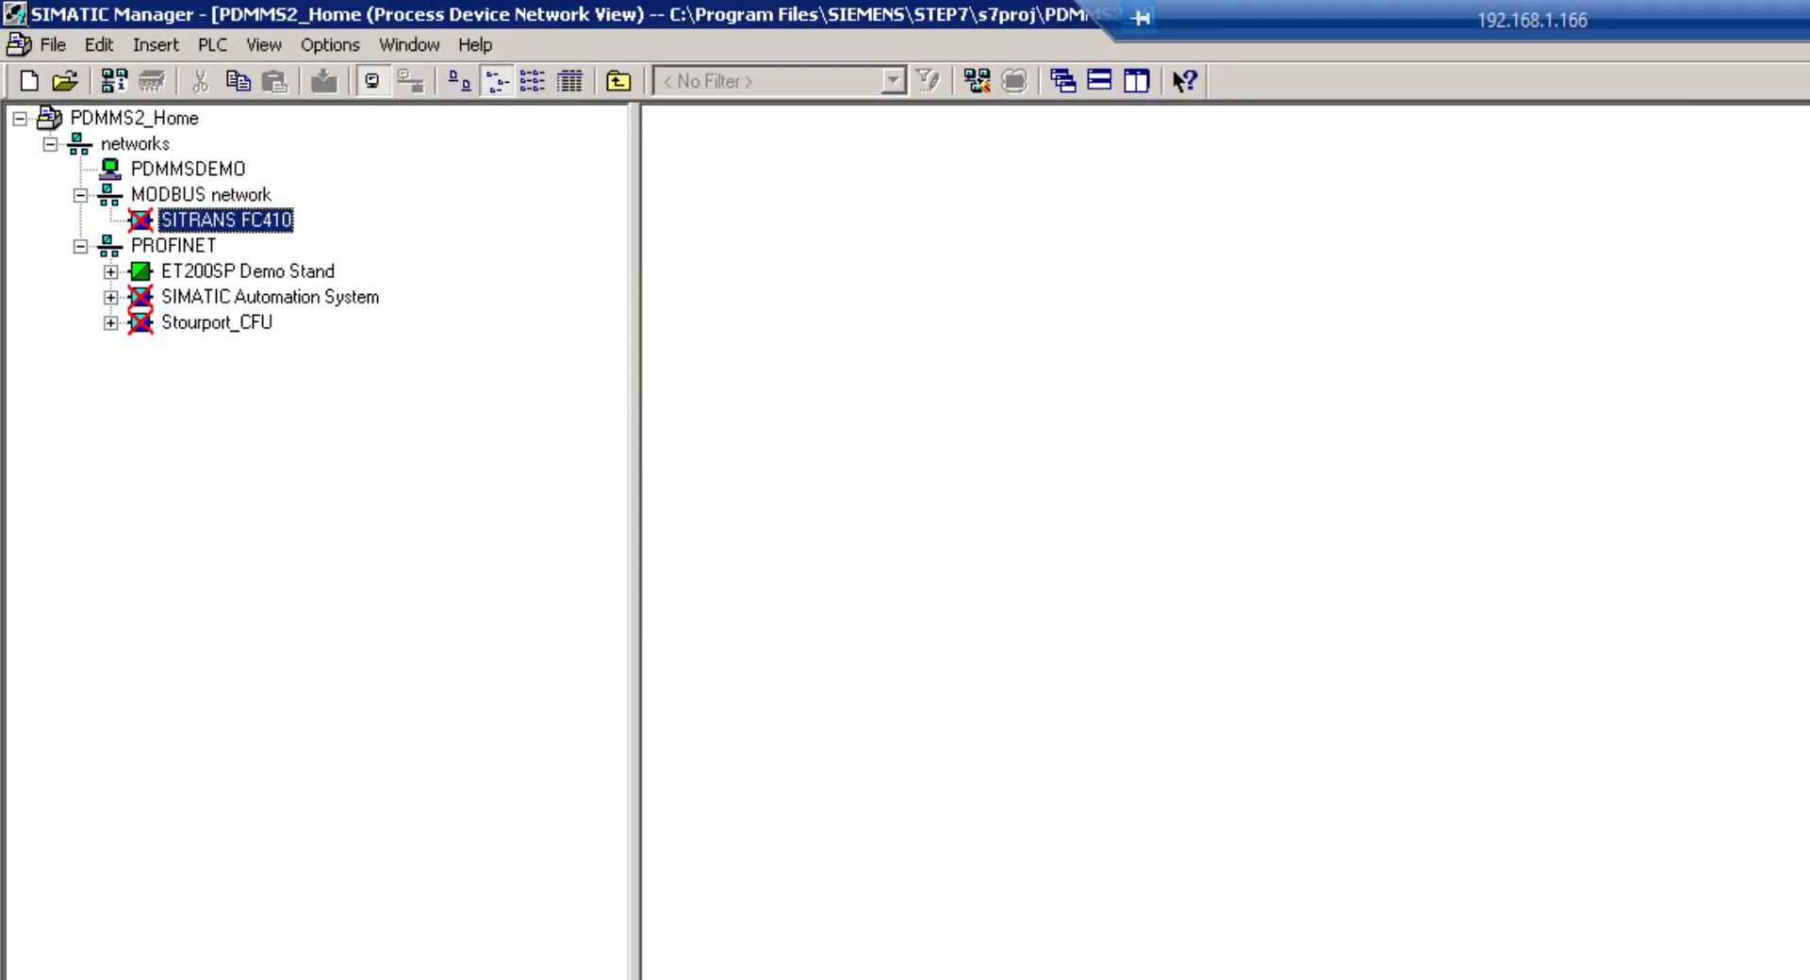
right_click(225, 226)
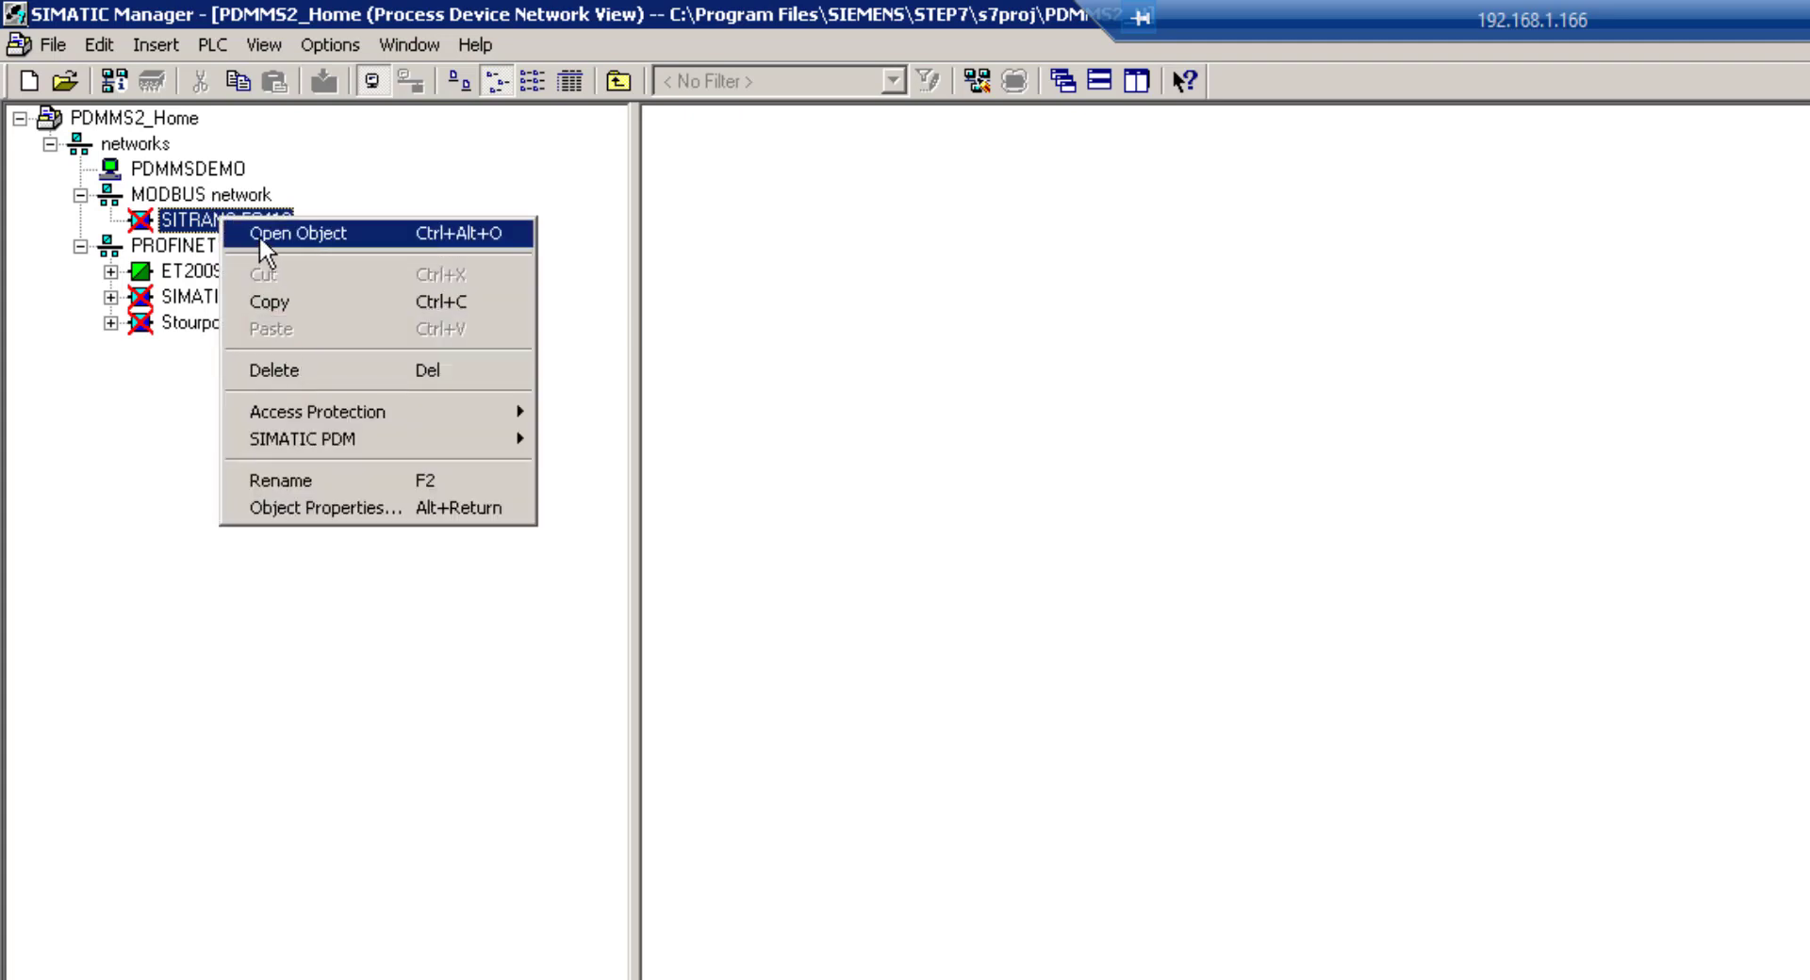
Reopen the SITRANS FC410 object in SIMATIC PDM
click(258, 235)
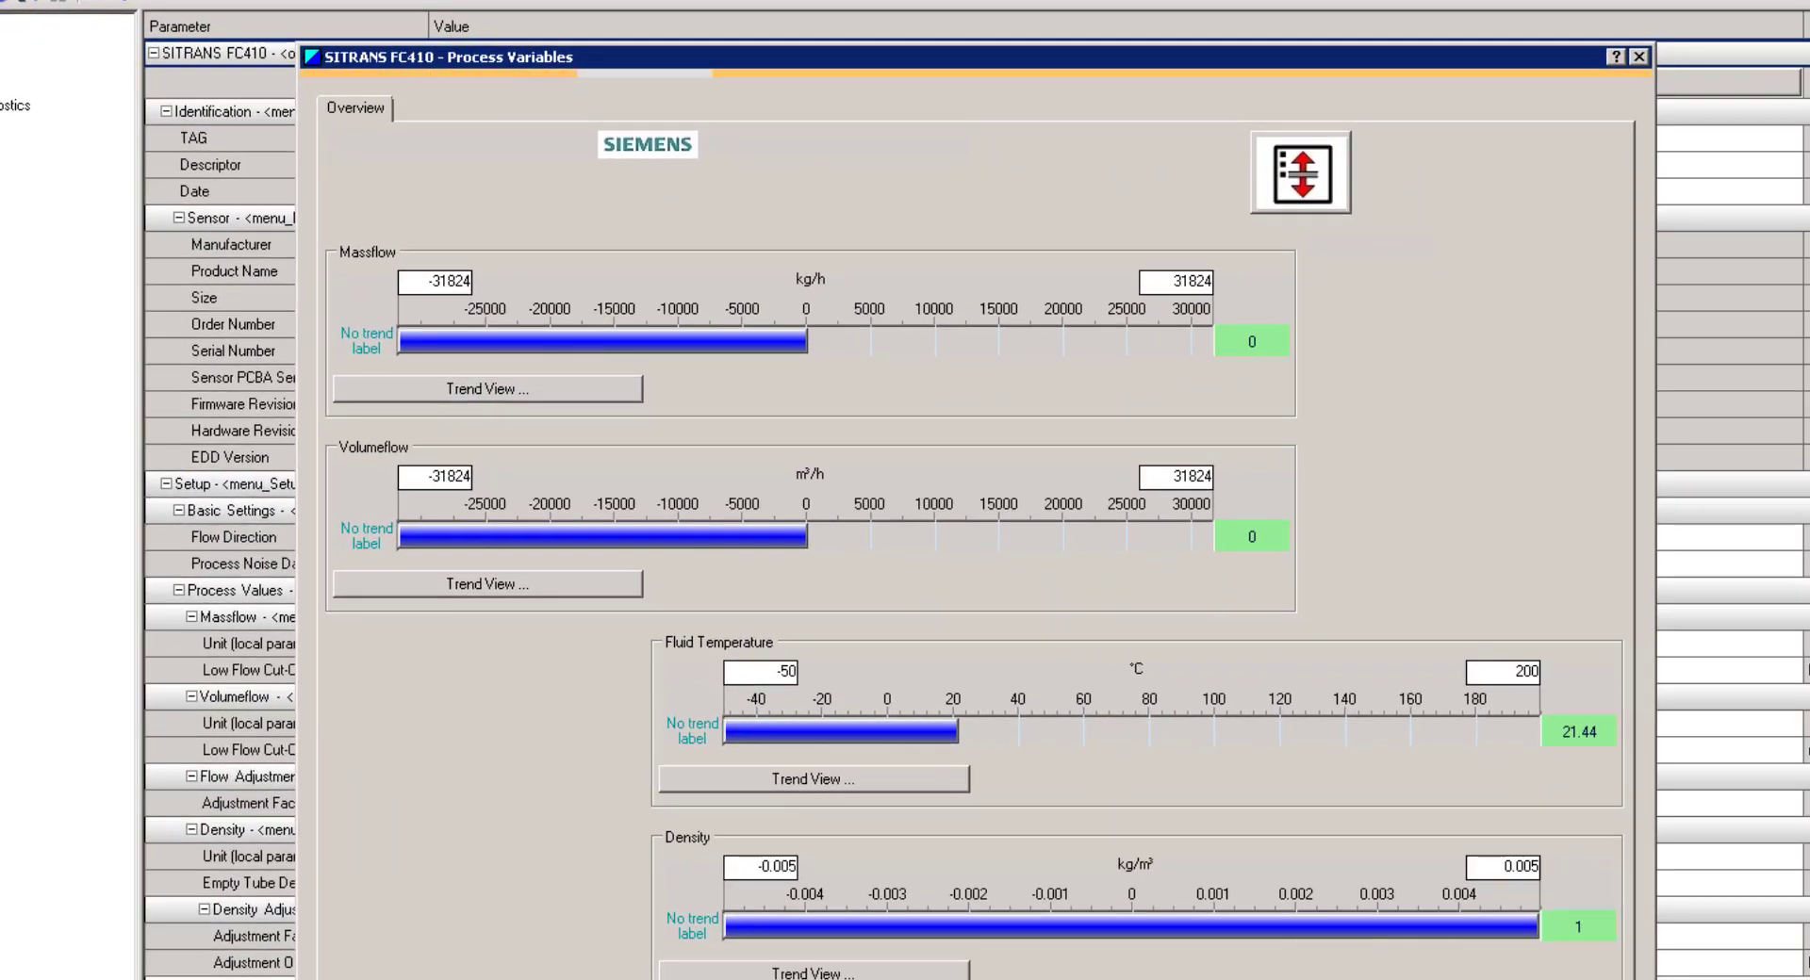